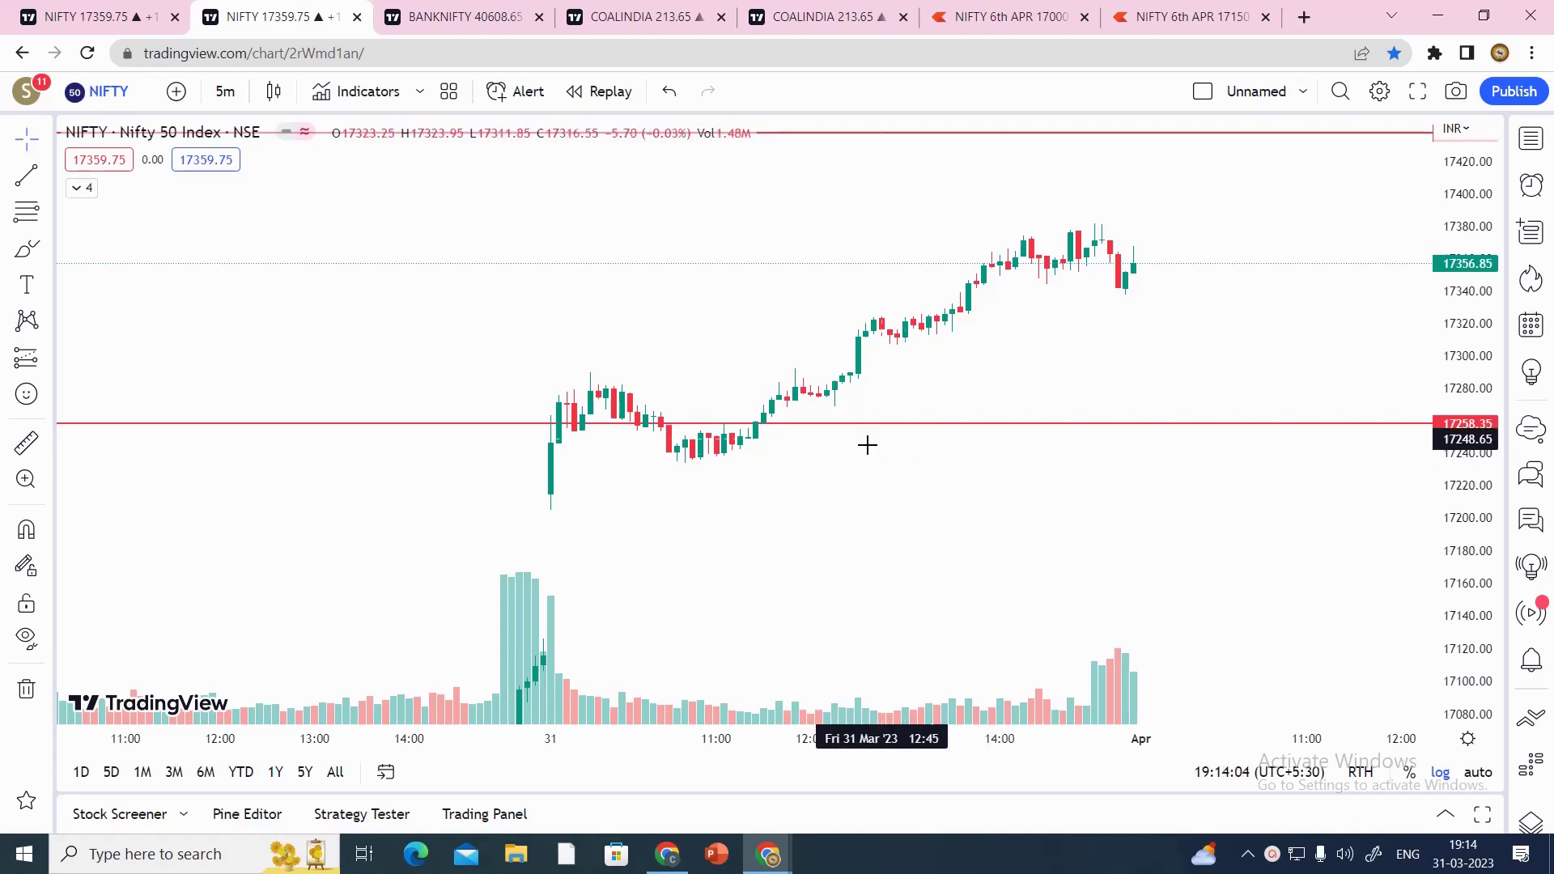
Pan the 5-minute chart from the 29 March candles and late rally across to the 31 March gap-up candles.
{"action": "scroll", "coordinate": [830, 501], "scroll_direction": "left", "scroll_amount": 3}
{"action": "scroll", "coordinate": [889, 437], "scroll_direction": "left", "scroll_amount": 3}
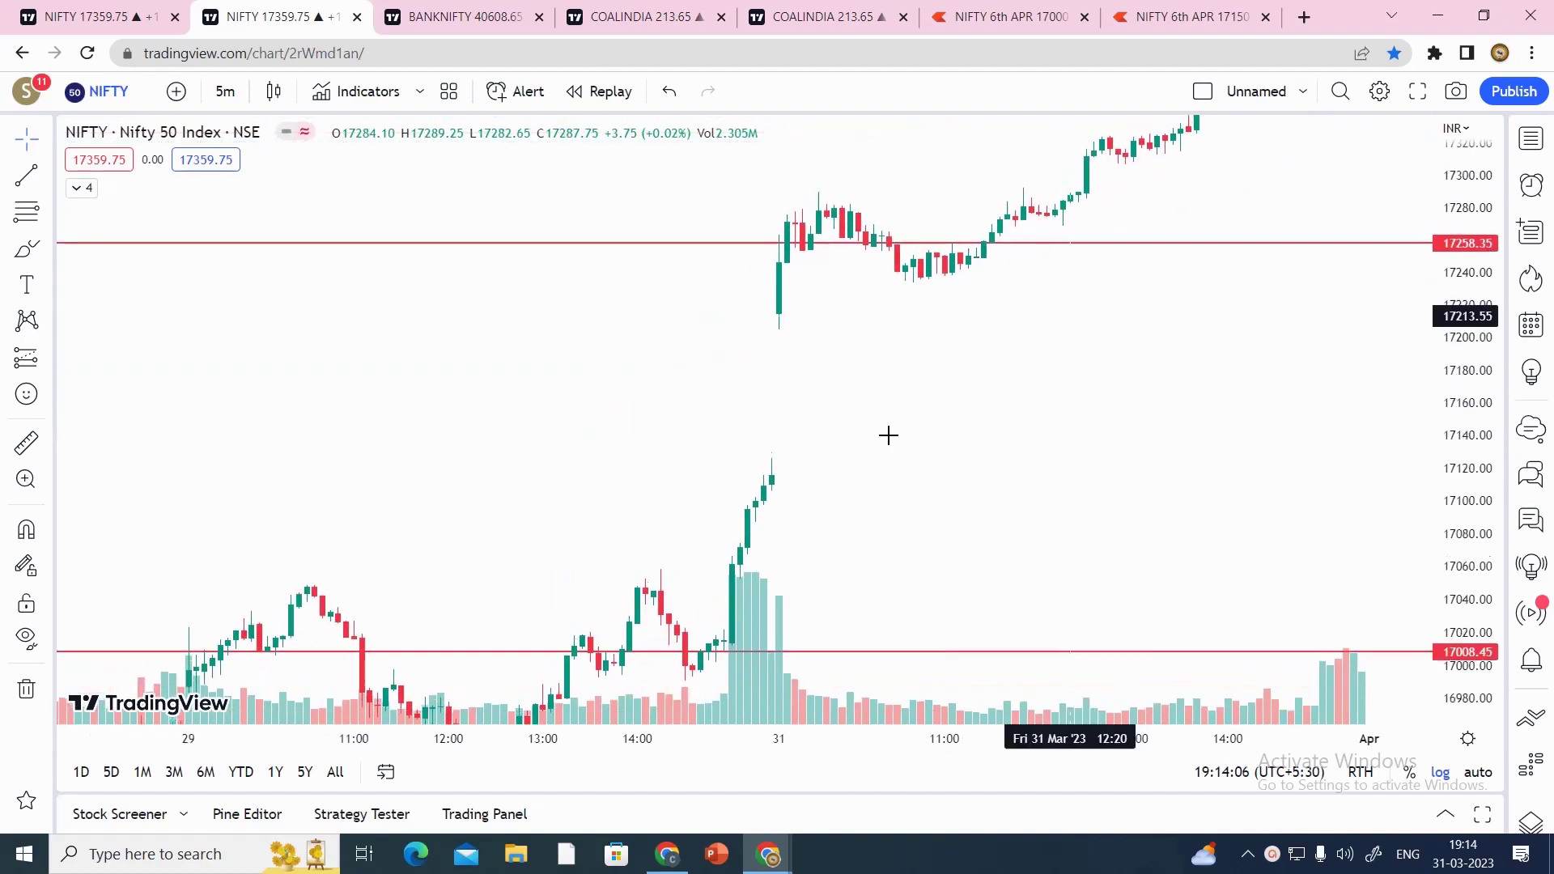
{"action": "scroll", "coordinate": [1003, 343], "scroll_direction": "right", "scroll_amount": 3}
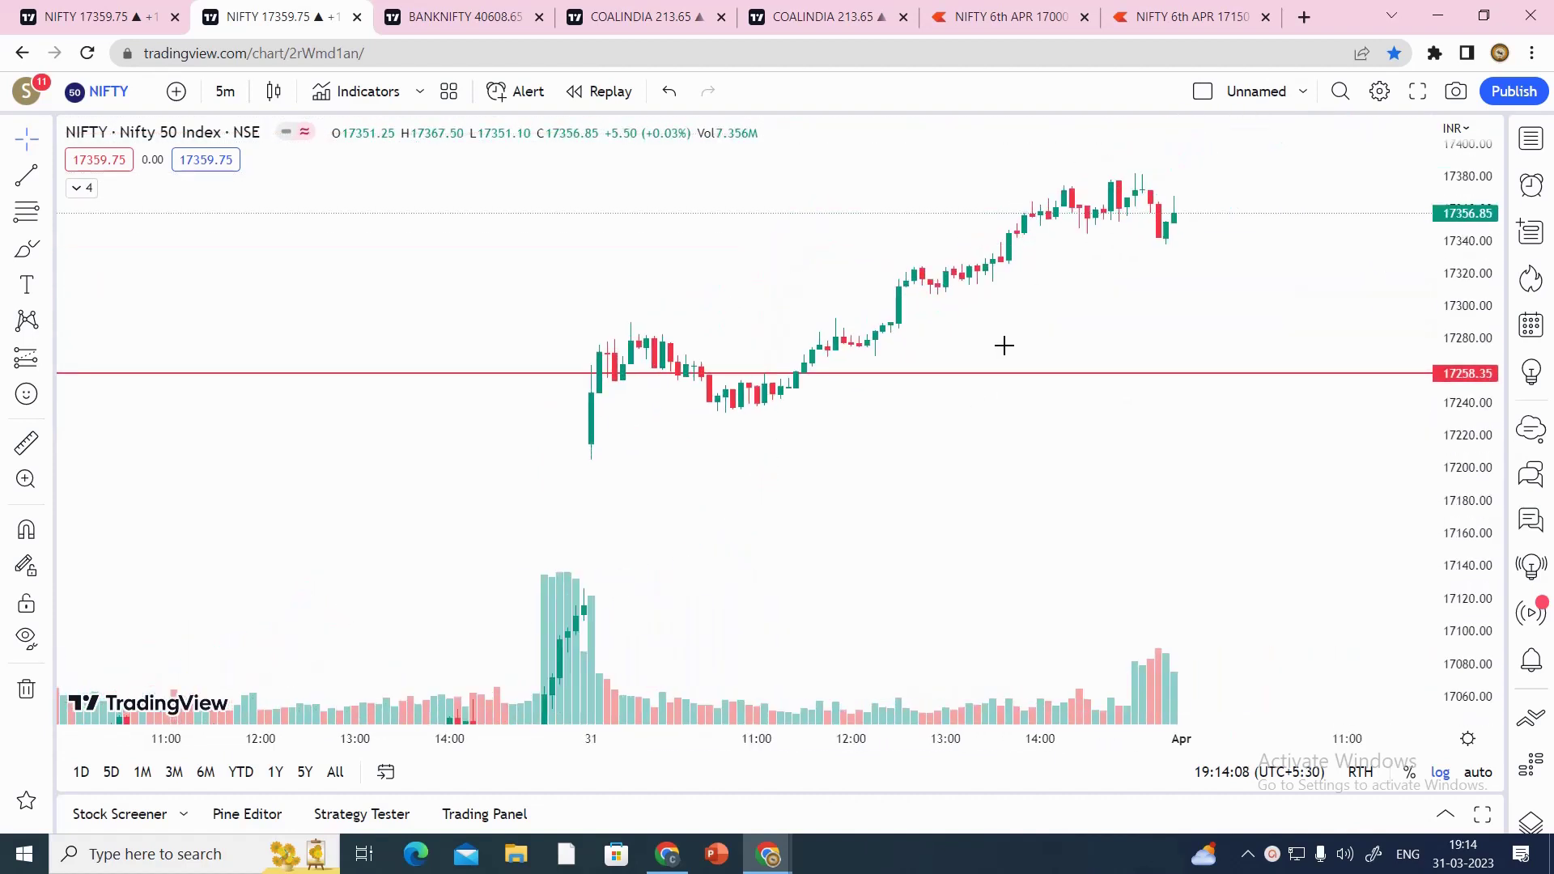
{"action": "scroll", "coordinate": [700, 478], "scroll_direction": "left", "scroll_amount": 8}
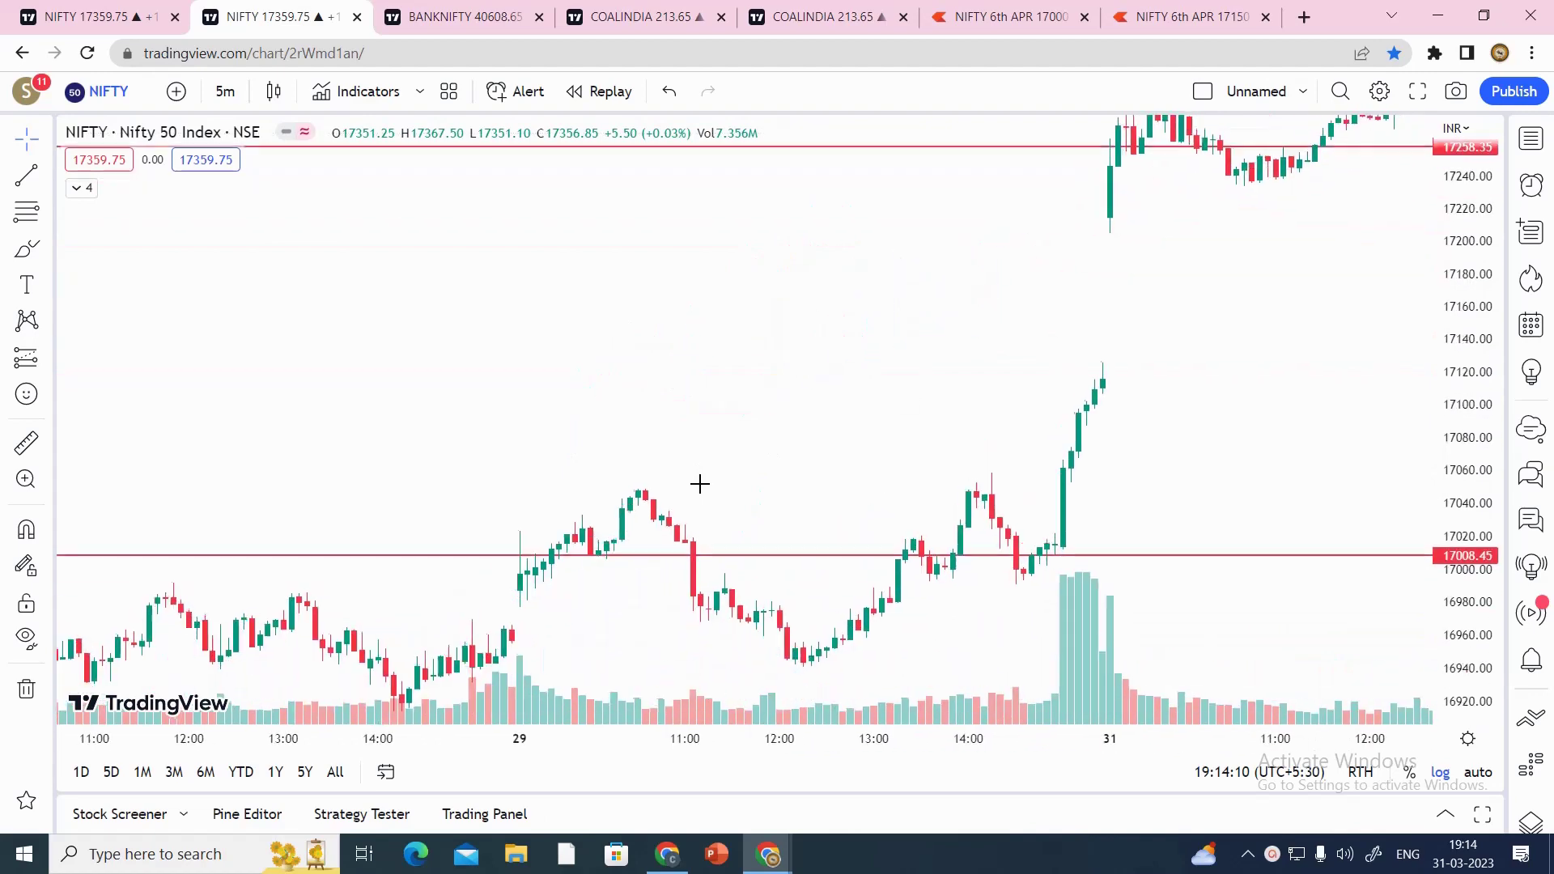
{"action": "left_click_drag", "start_coordinate": [804, 473], "coordinate": [797, 360]}
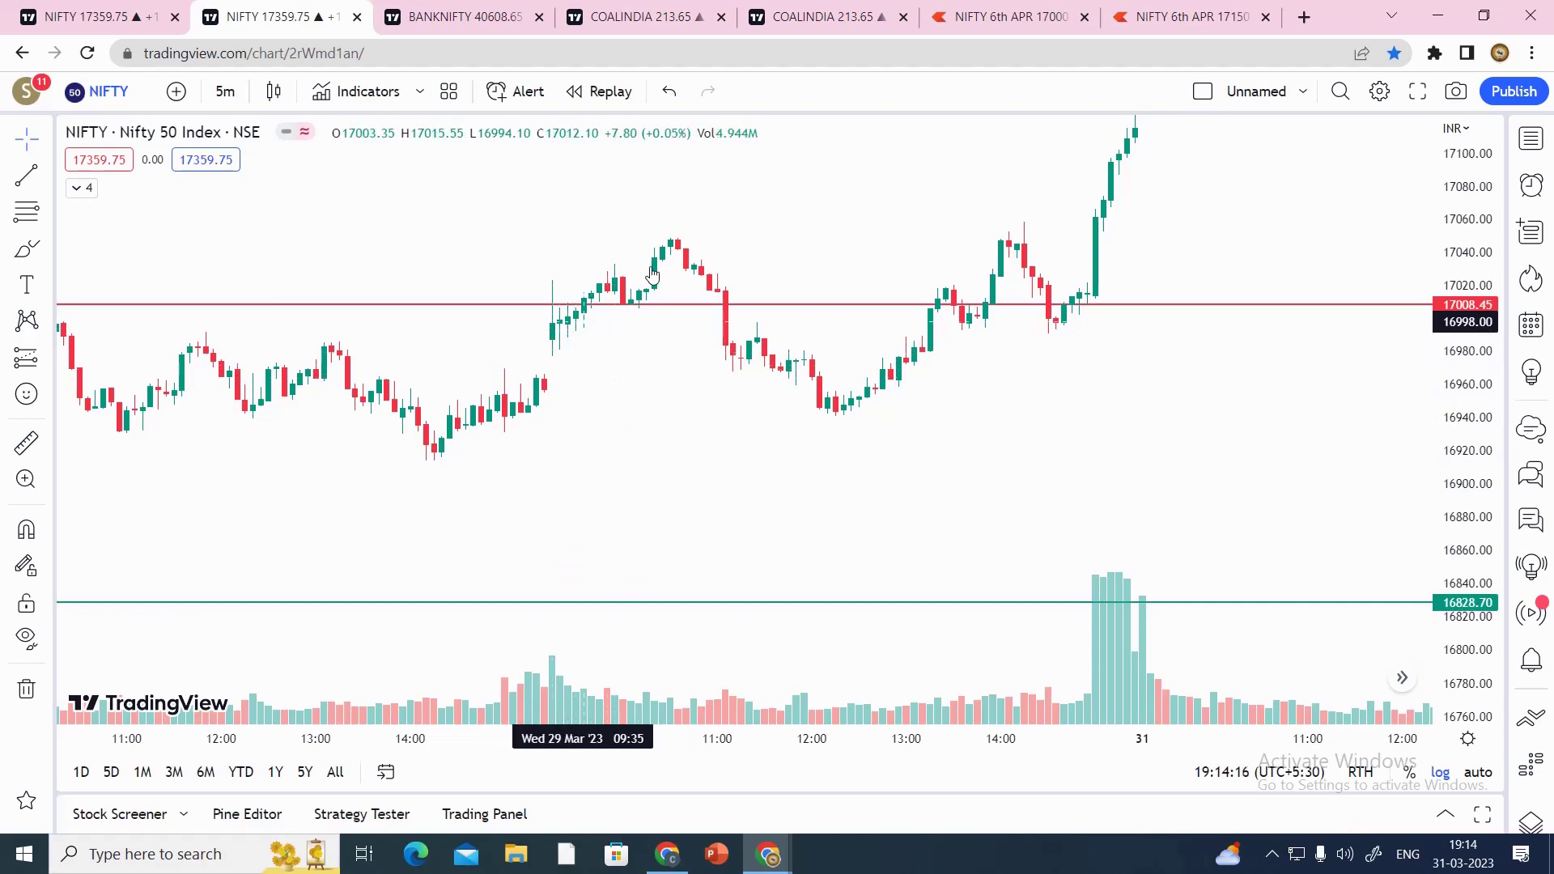
{"action": "left_click_drag", "start_coordinate": [1020, 375], "coordinate": [777, 510]}
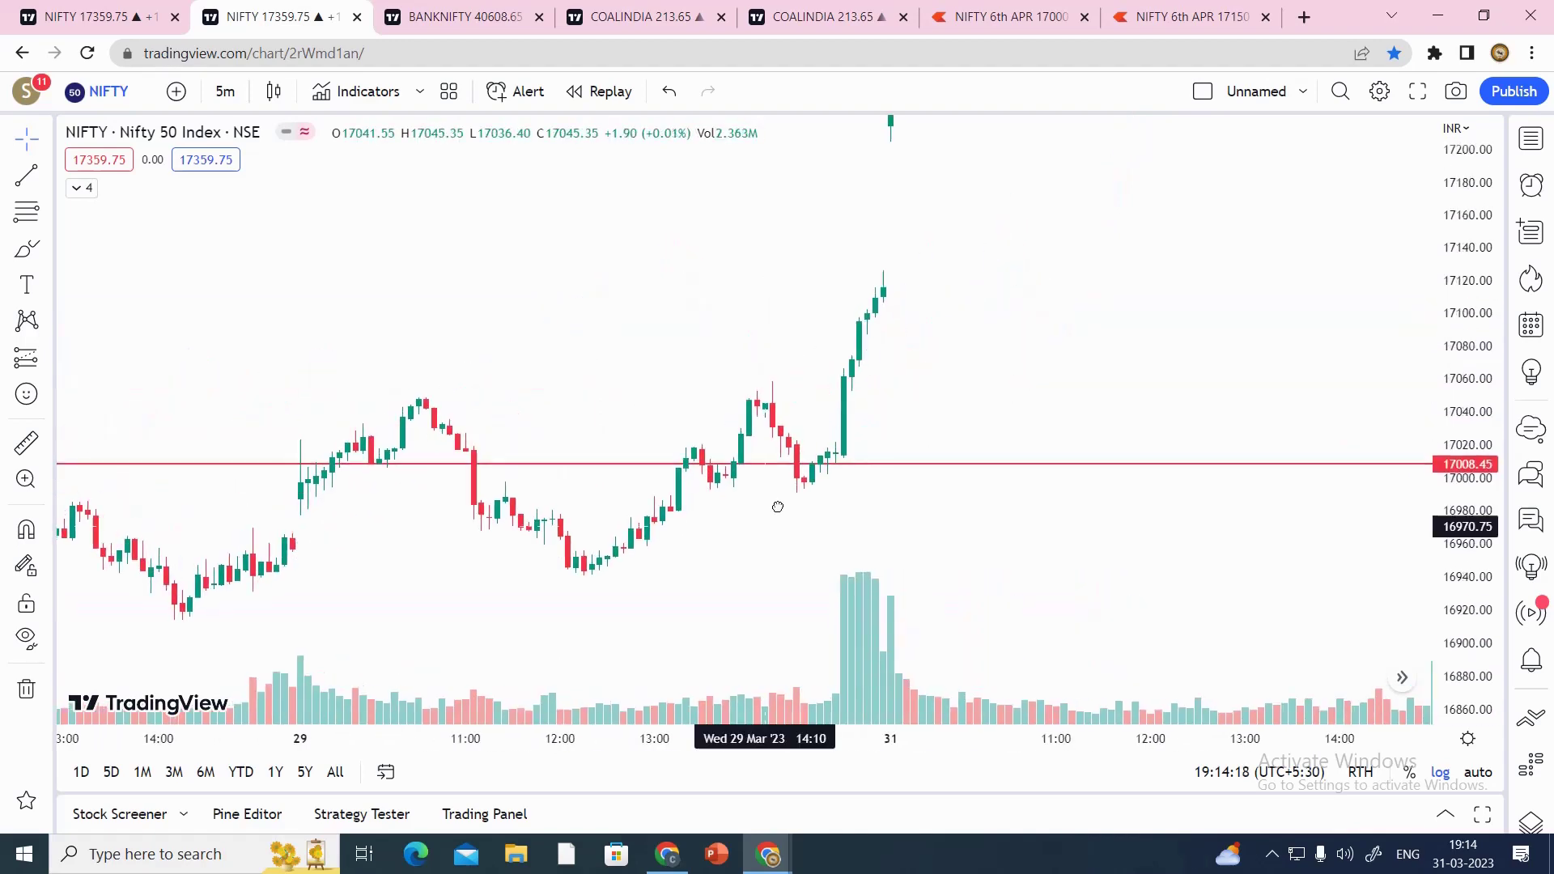
{"action": "left_click_drag", "start_coordinate": [669, 370], "coordinate": [944, 267]}
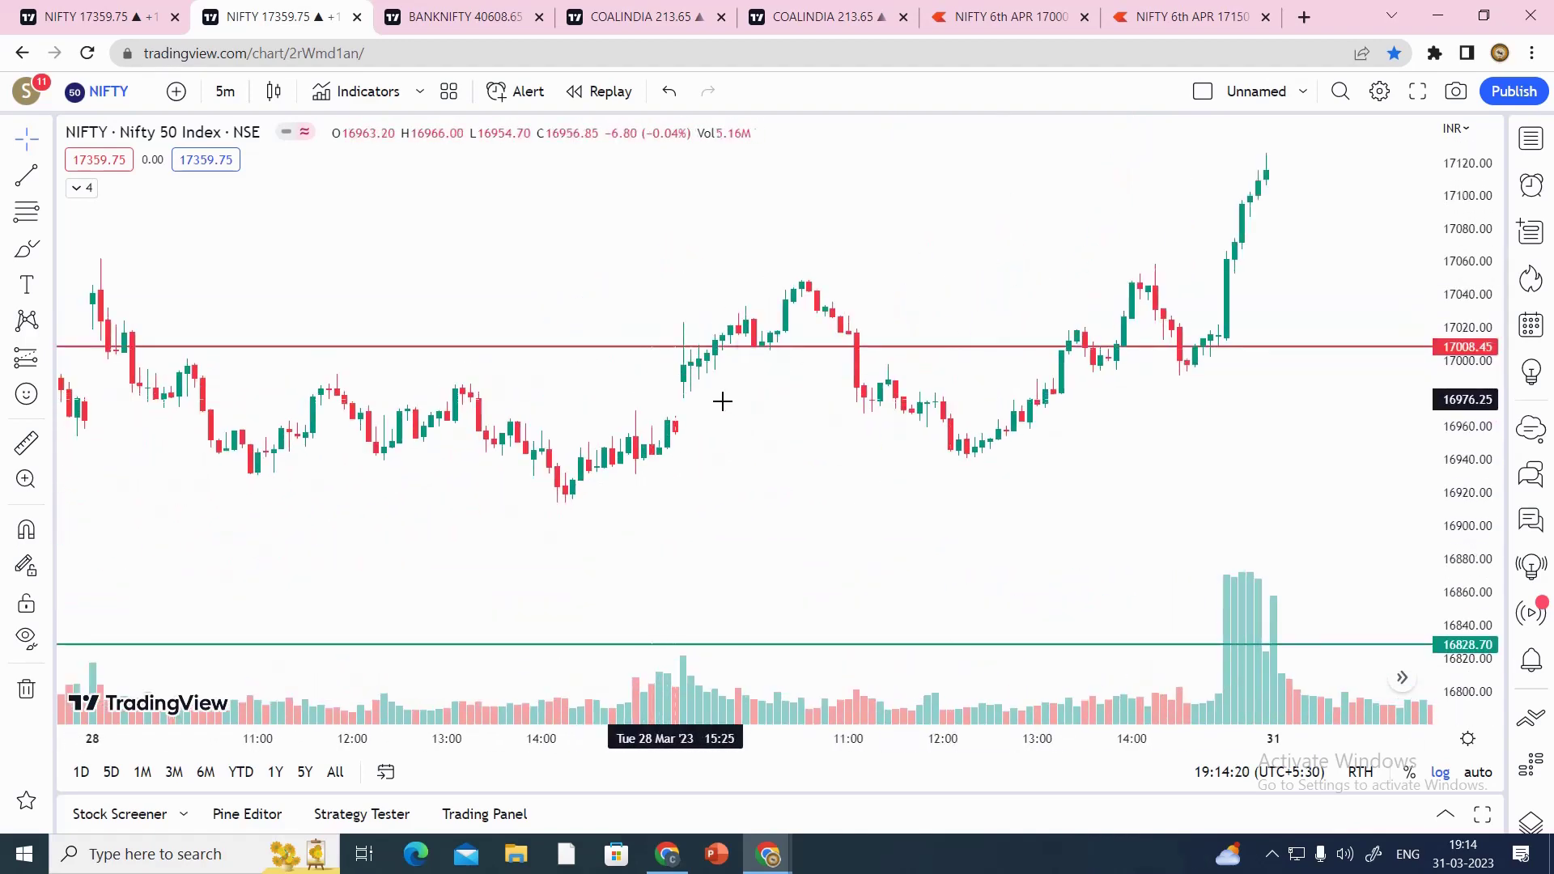
{"action": "left_click_drag", "start_coordinate": [1045, 246], "coordinate": [895, 277]}
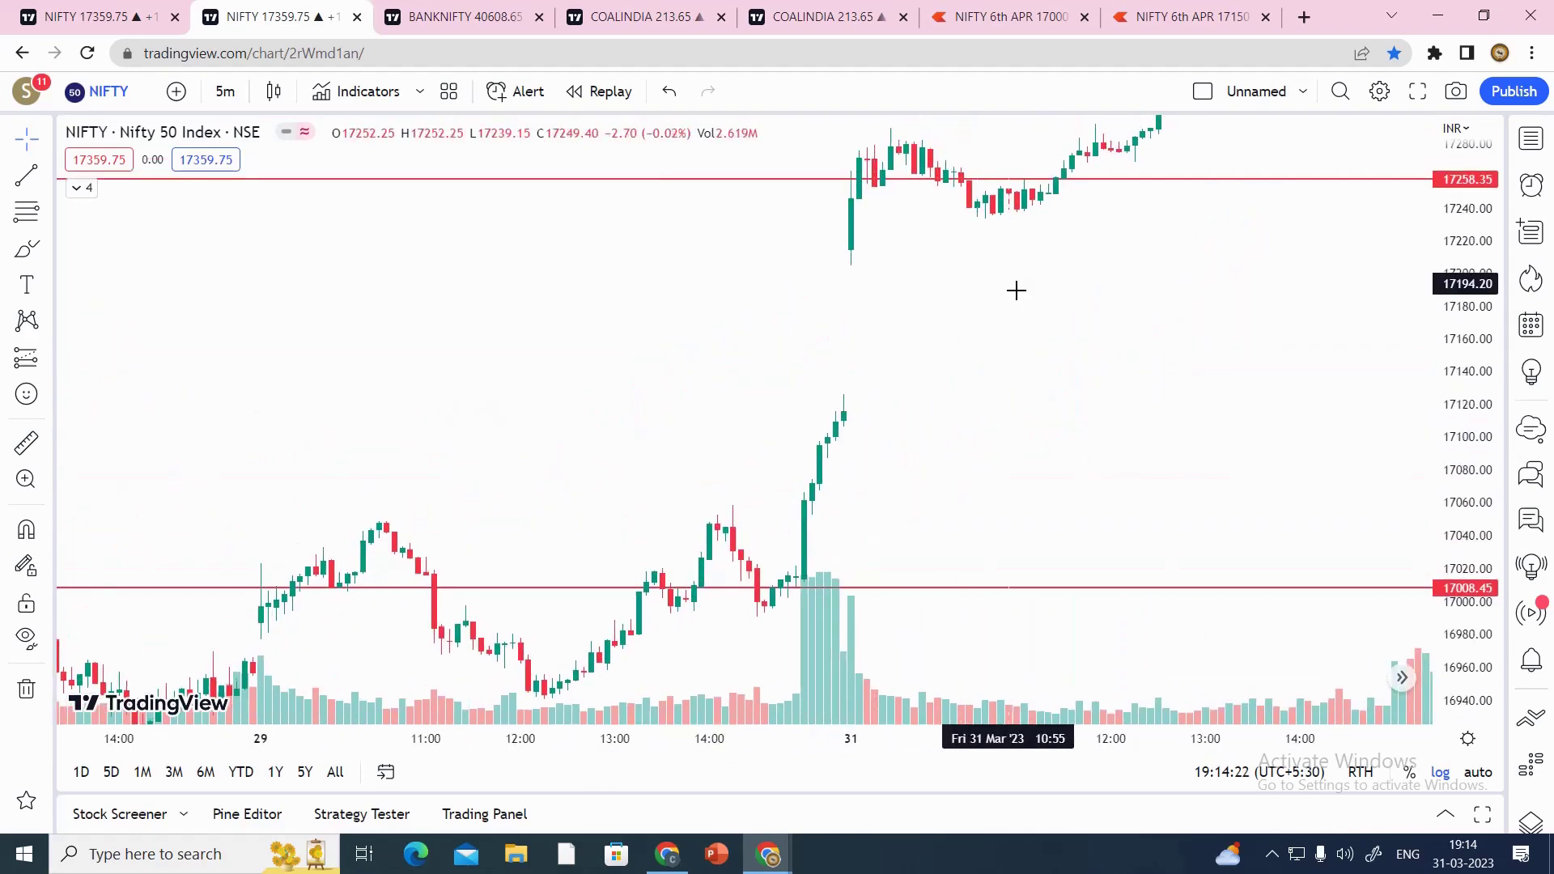
{"action": "left_click_drag", "start_coordinate": [1013, 292], "coordinate": [898, 297]}
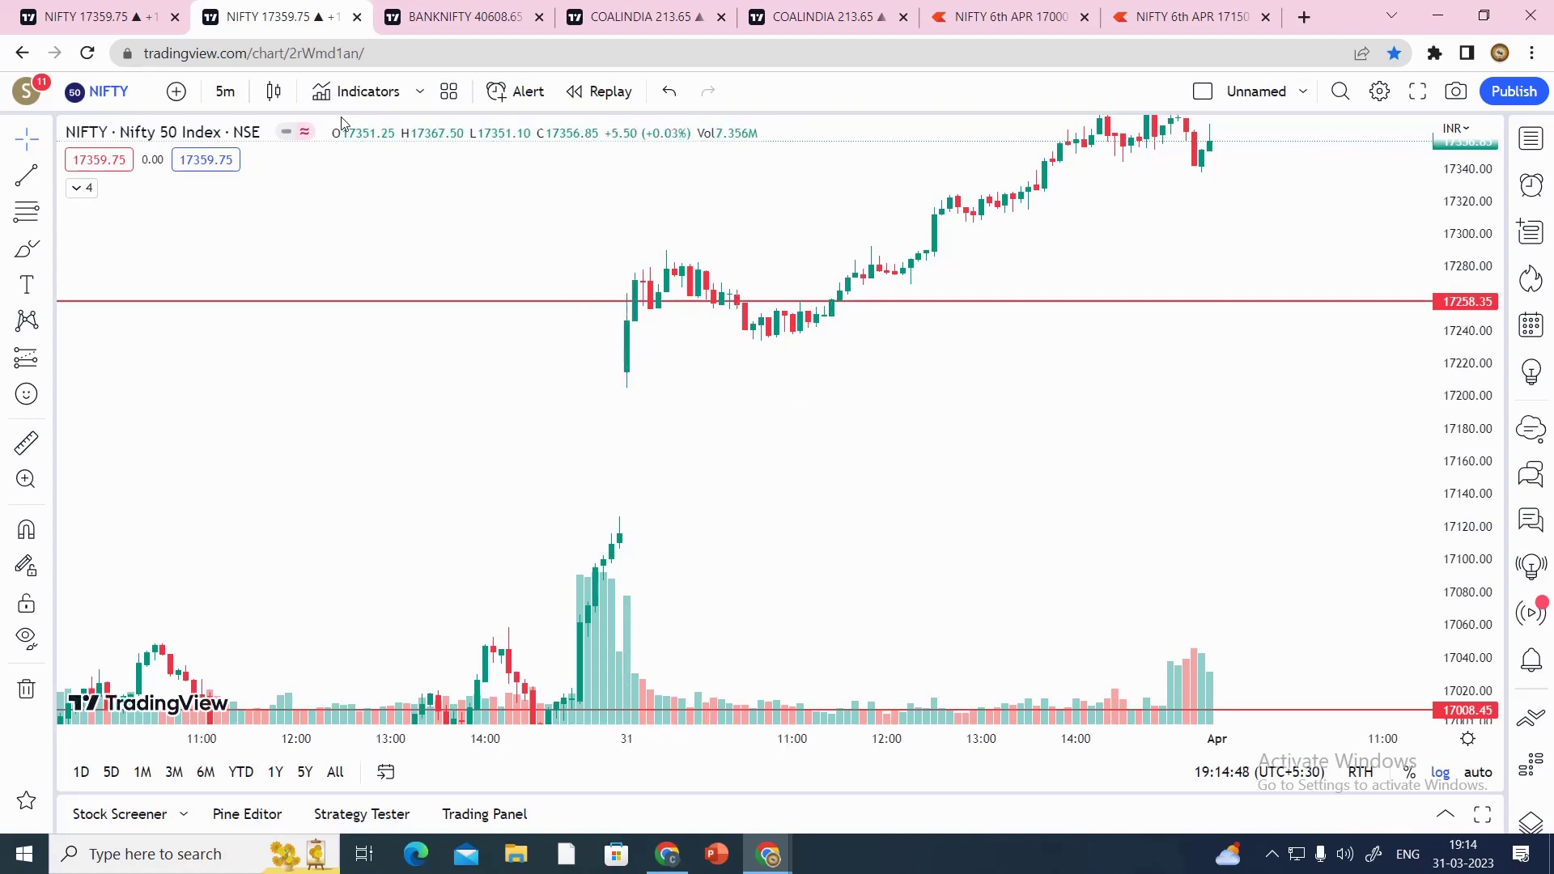
{"action": "mouse_move", "coordinate": [182, 133]}
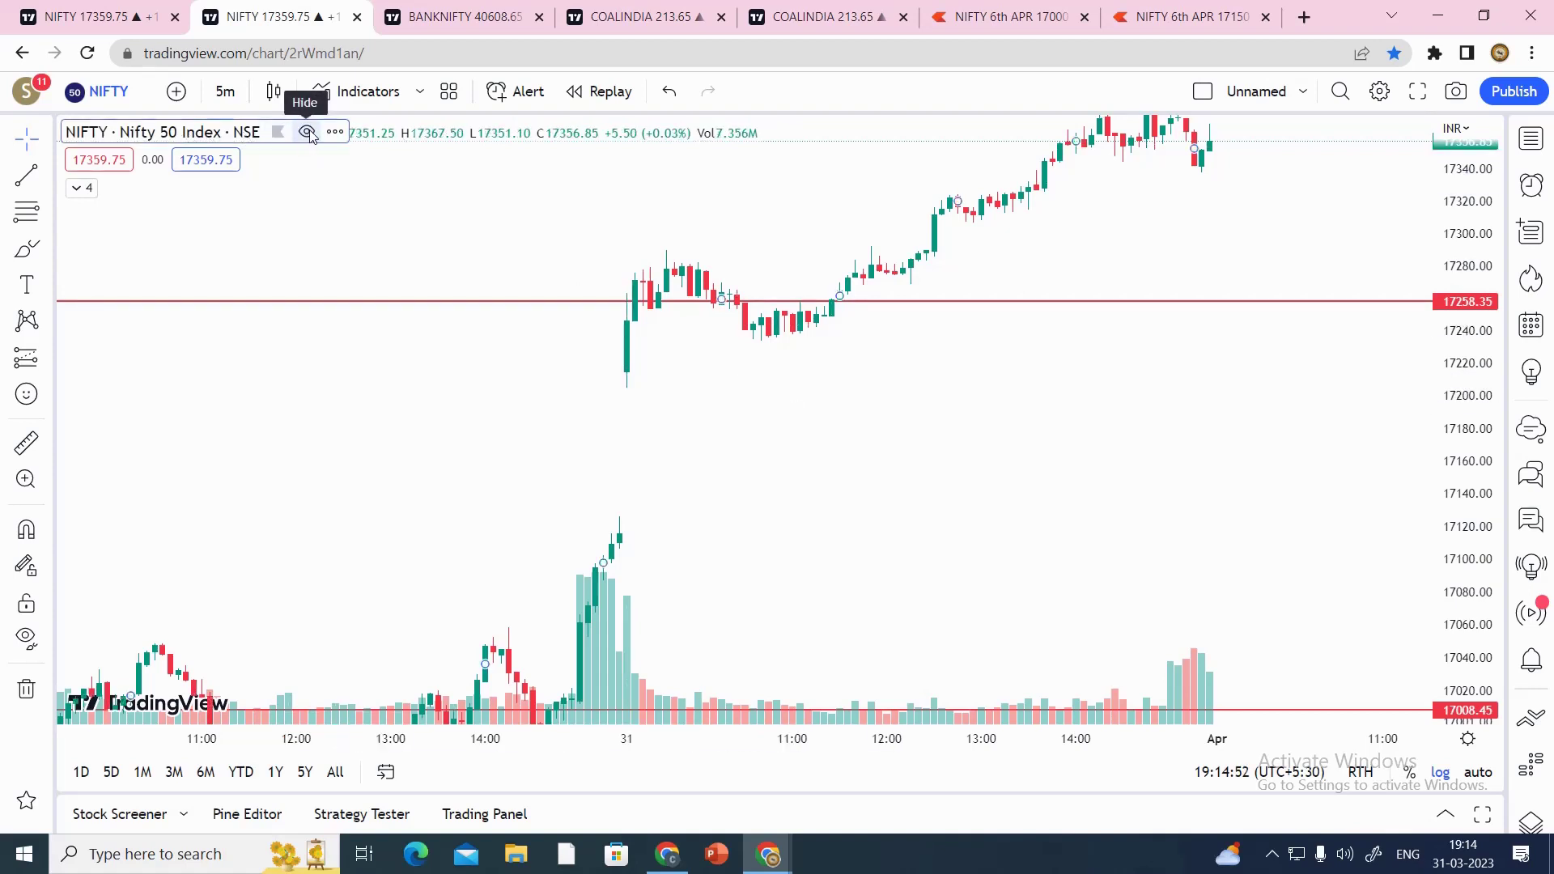
Hide the NIFTY candle series, leaving volume bars and the 17258.35 and 17008.45 lines.
{"action": "left_click", "coordinate": [306, 131]}
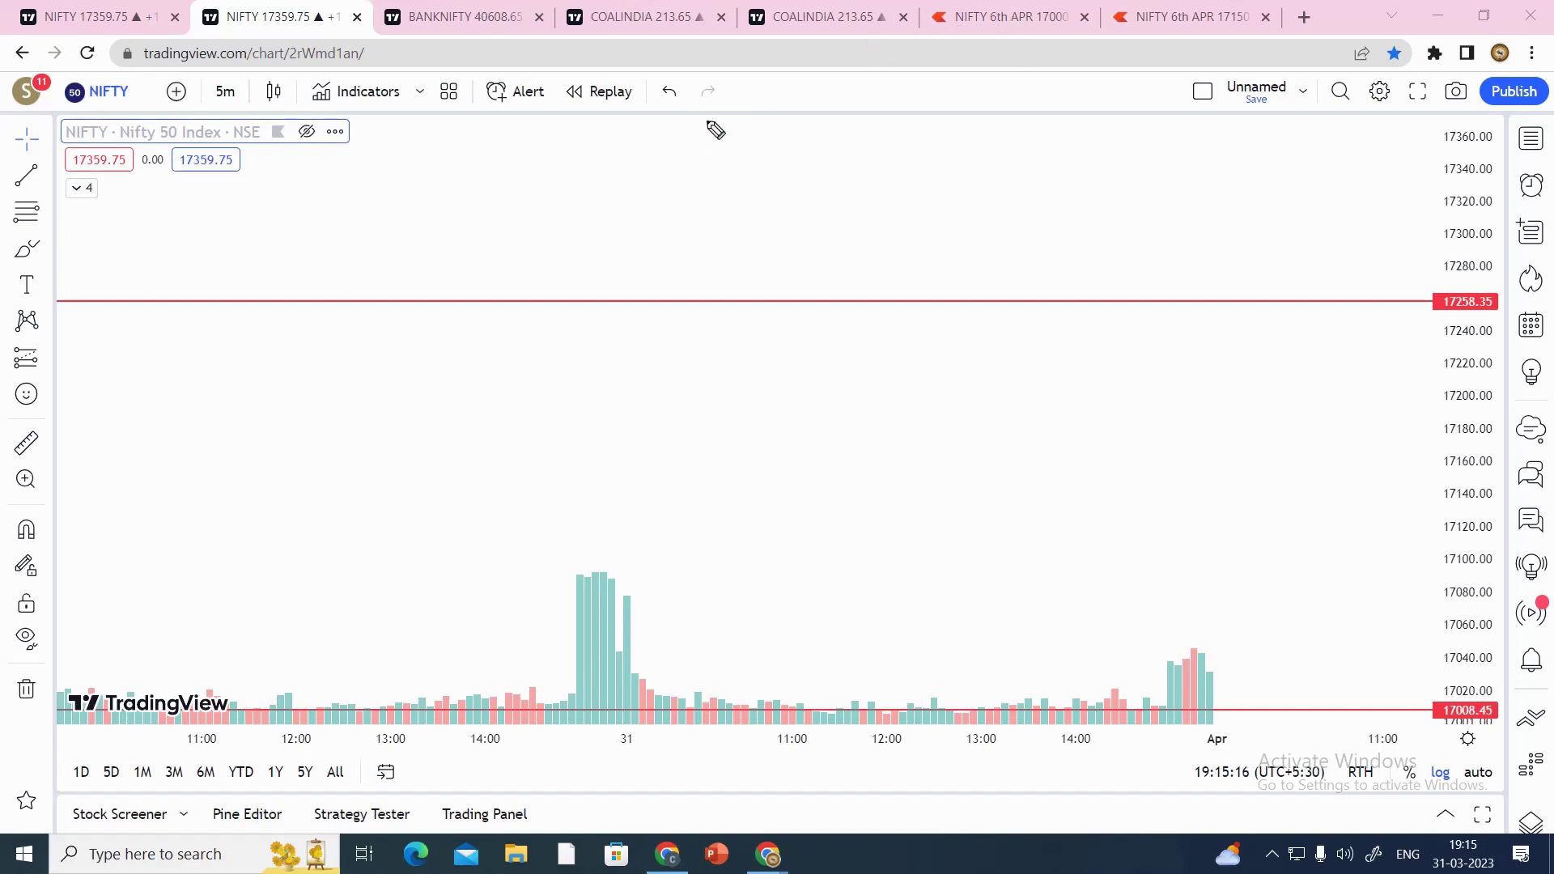
Handwrite and underline the GAPS heading with two branches splitting down from it.
{"action": "mouse_move", "coordinate": [684, 153]}
{"action": "left_mouse_down"}
{"action": "mouse_move", "coordinate": [665, 213]}
{"action": "mouse_move", "coordinate": [715, 195]}
{"action": "left_mouse_up"}
{"action": "mouse_move", "coordinate": [743, 212]}
{"action": "left_mouse_down"}
{"action": "mouse_move", "coordinate": [744, 195]}
{"action": "mouse_move", "coordinate": [762, 209]}
{"action": "left_mouse_up"}
{"action": "left_click_drag", "start_coordinate": [656, 219], "coordinate": [822, 219]}
{"action": "left_click_drag", "start_coordinate": [709, 238], "coordinate": [522, 331]}
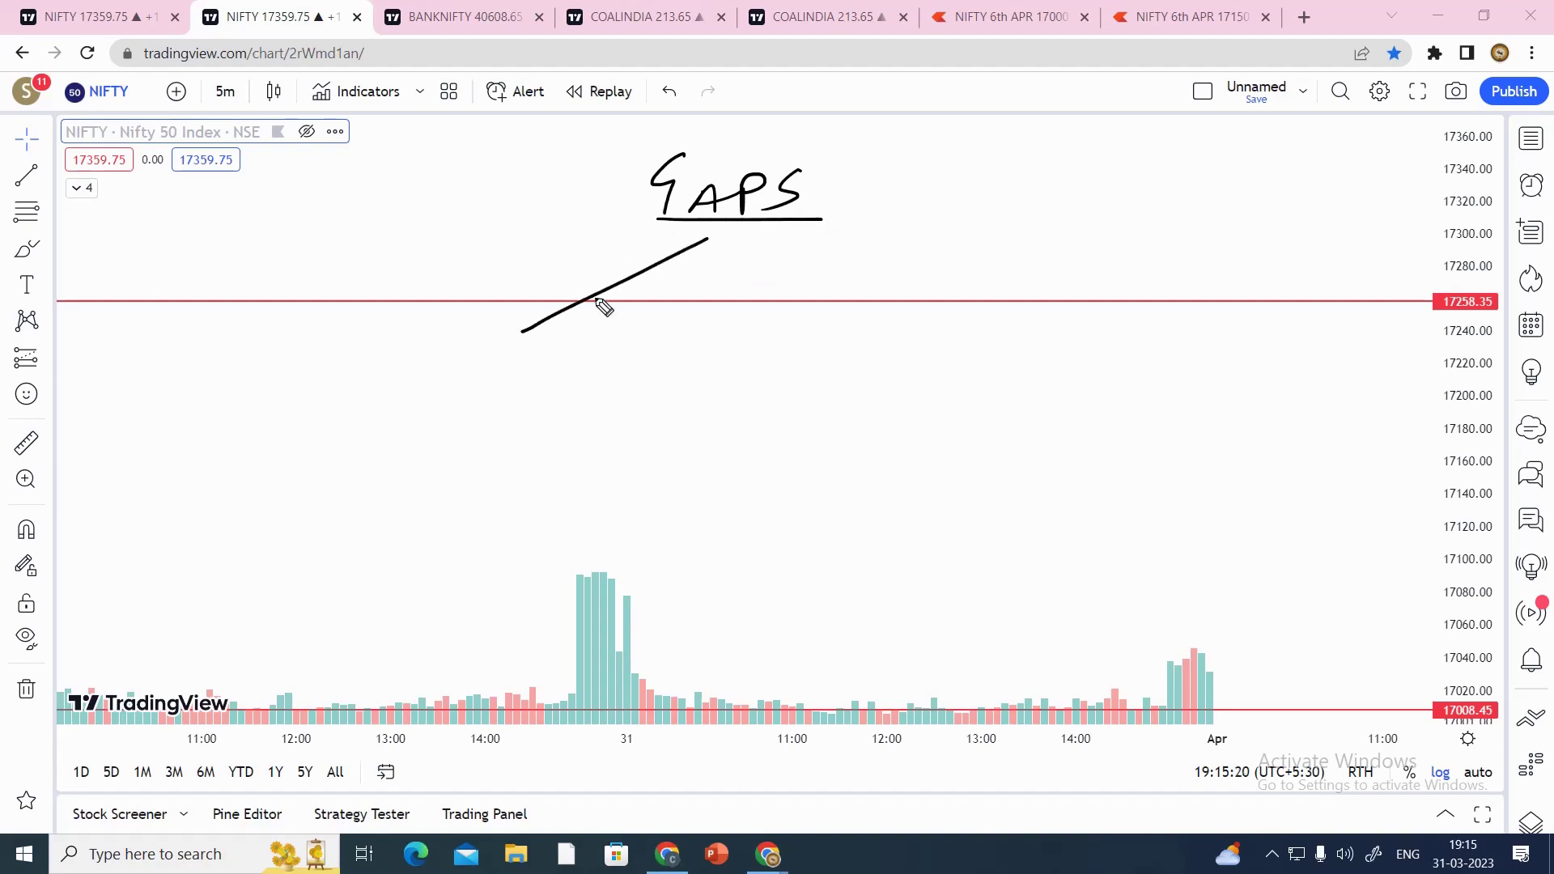
{"action": "left_click_drag", "start_coordinate": [713, 237], "coordinate": [892, 319]}
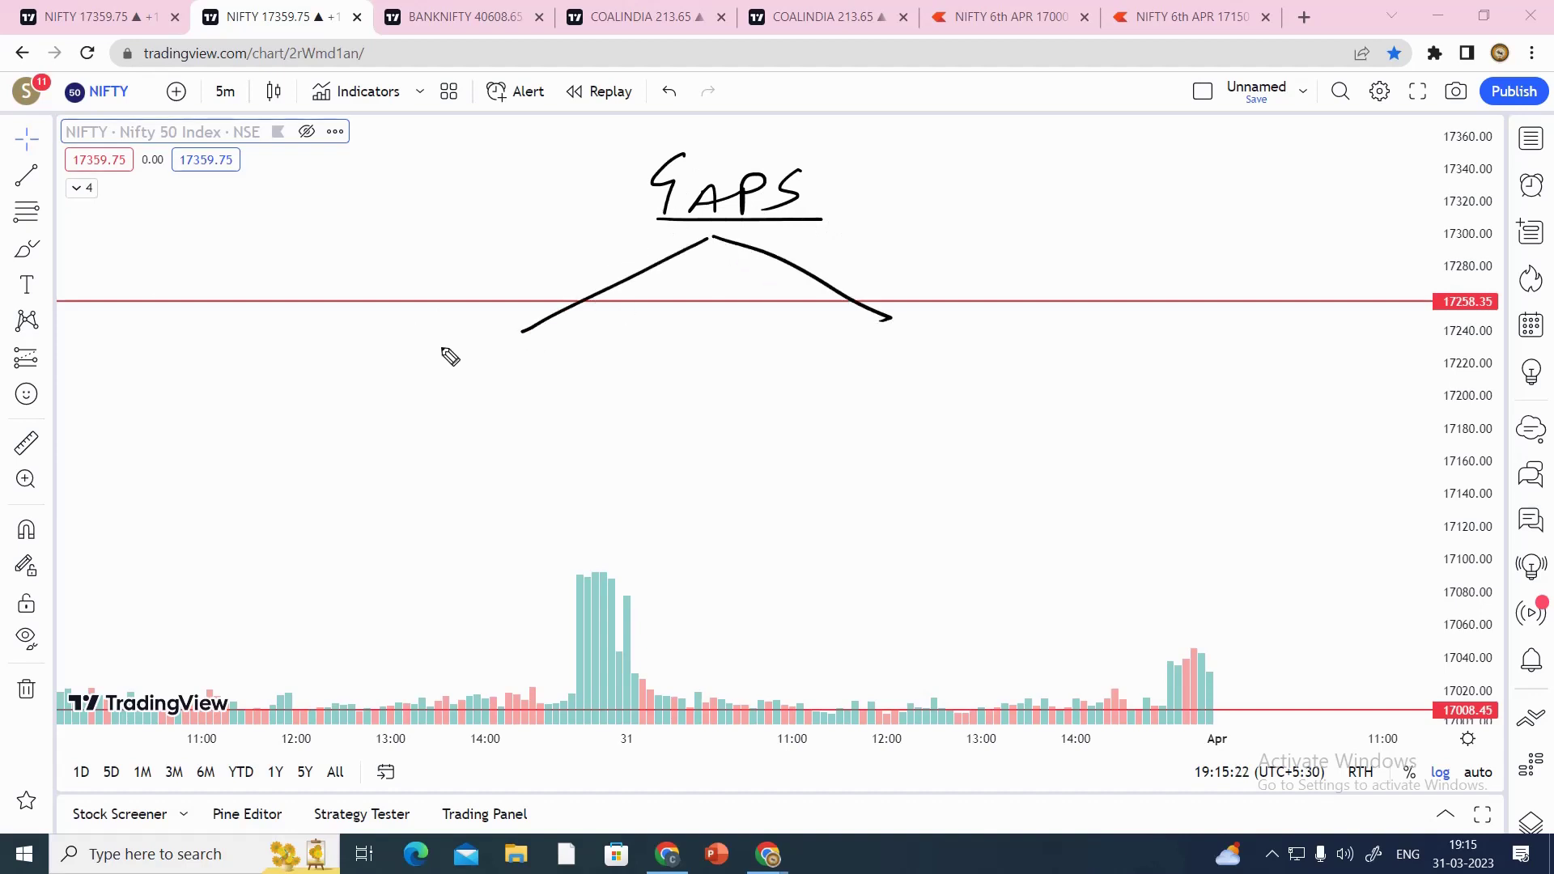
Write underlined 'Partial' and 'Full gap' under the branches, each with a check mark.
{"action": "mouse_move", "coordinate": [396, 356]}
{"action": "left_mouse_down"}
{"action": "mouse_move", "coordinate": [390, 403]}
{"action": "mouse_move", "coordinate": [396, 377]}
{"action": "left_mouse_up"}
{"action": "mouse_move", "coordinate": [429, 381]}
{"action": "left_mouse_down"}
{"action": "mouse_move", "coordinate": [420, 398]}
{"action": "mouse_move", "coordinate": [491, 405]}
{"action": "left_mouse_up"}
{"action": "mouse_move", "coordinate": [477, 380]}
{"action": "left_mouse_down"}
{"action": "mouse_move", "coordinate": [562, 395]}
{"action": "mouse_move", "coordinate": [578, 352]}
{"action": "left_mouse_up"}
{"action": "left_click_drag", "start_coordinate": [355, 421], "coordinate": [567, 419]}
{"action": "left_click_drag", "start_coordinate": [890, 366], "coordinate": [881, 405]}
{"action": "mouse_move", "coordinate": [882, 368]}
{"action": "left_mouse_down"}
{"action": "mouse_move", "coordinate": [919, 361]}
{"action": "mouse_move", "coordinate": [1007, 400]}
{"action": "mouse_move", "coordinate": [1034, 433]}
{"action": "left_mouse_up"}
{"action": "mouse_move", "coordinate": [1060, 382]}
{"action": "left_mouse_down"}
{"action": "mouse_move", "coordinate": [1146, 382]}
{"action": "mouse_move", "coordinate": [1165, 356]}
{"action": "left_mouse_up"}
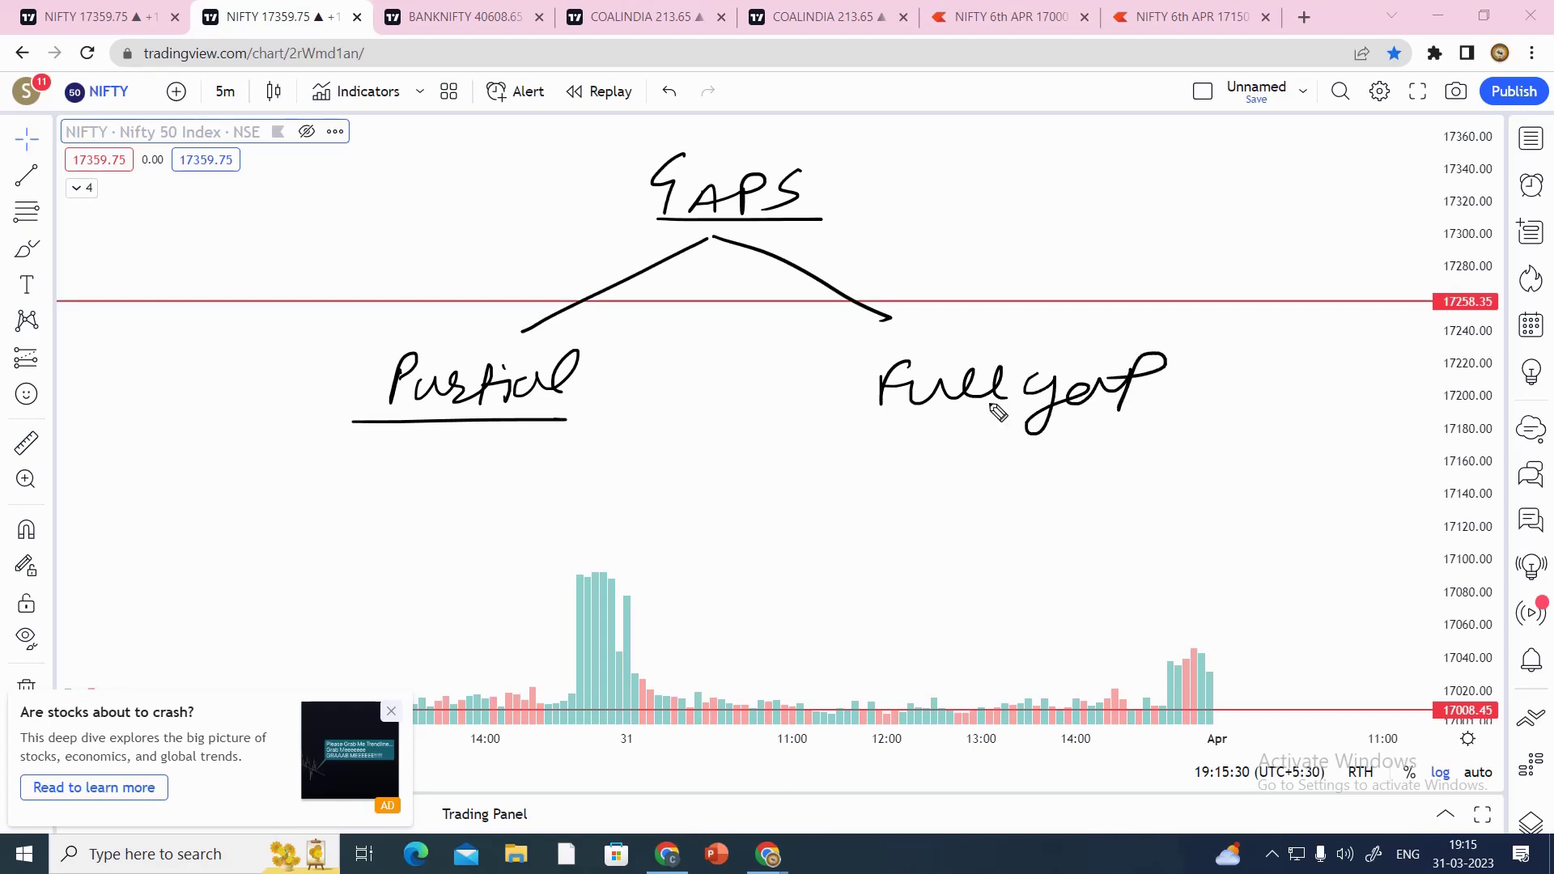
{"action": "left_click_drag", "start_coordinate": [863, 420], "coordinate": [1140, 422]}
{"action": "left_click_drag", "start_coordinate": [457, 429], "coordinate": [518, 425]}
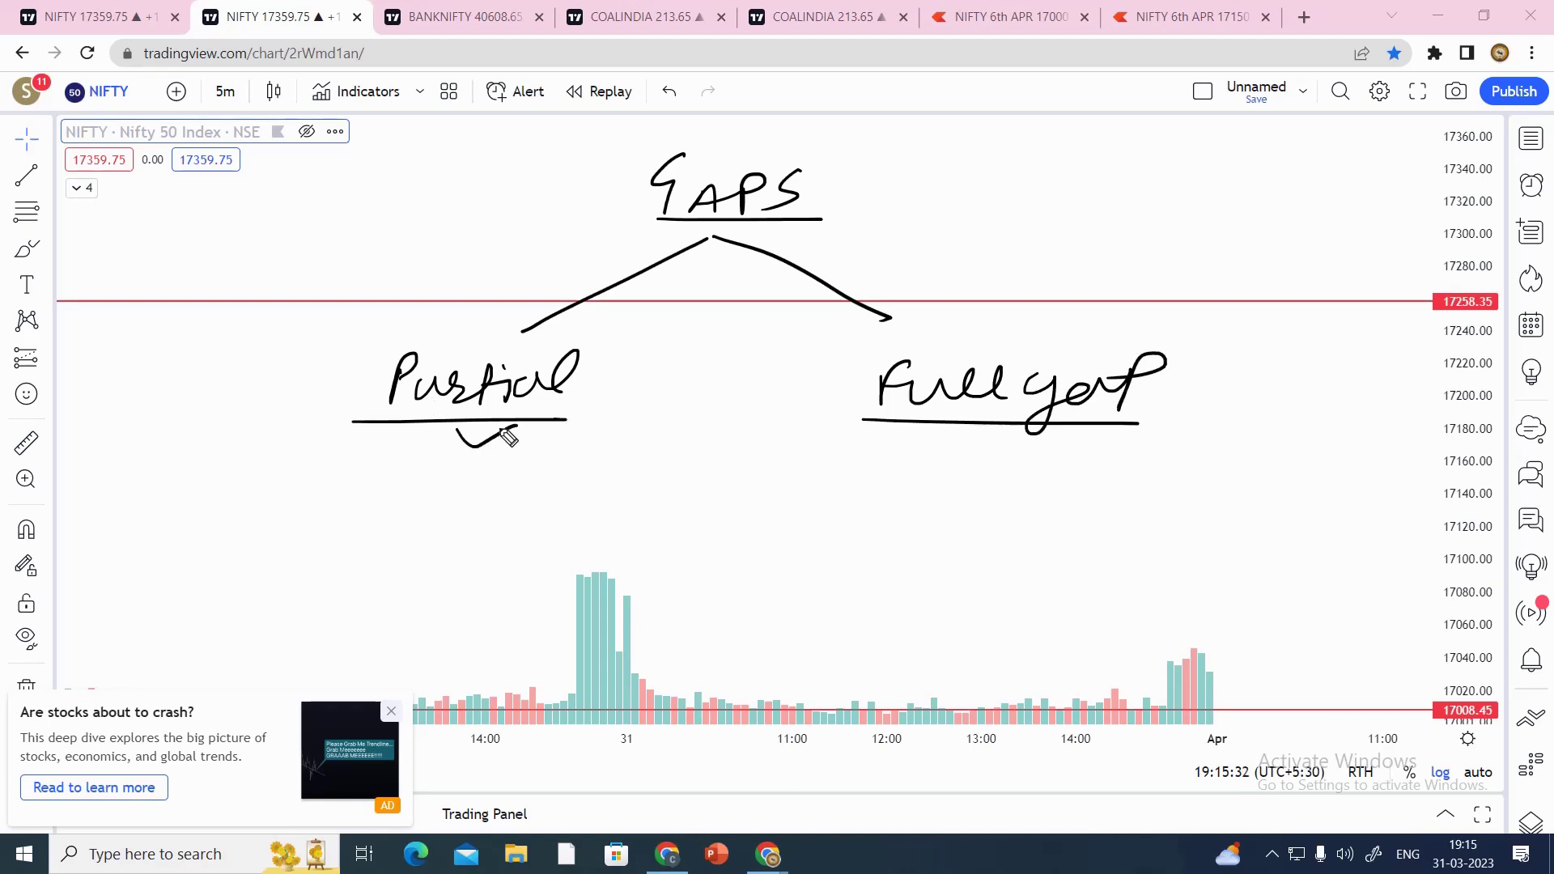
{"action": "left_click_drag", "start_coordinate": [959, 445], "coordinate": [1015, 428]}
Sketch H and C level notes under Partial with dashes and circled high, open and close marks.
{"action": "left_click_drag", "start_coordinate": [132, 441], "coordinate": [132, 469]}
{"action": "mouse_move", "coordinate": [132, 458]}
{"action": "left_mouse_down"}
{"action": "mouse_move", "coordinate": [164, 450]}
{"action": "mouse_move", "coordinate": [164, 536]}
{"action": "left_mouse_up"}
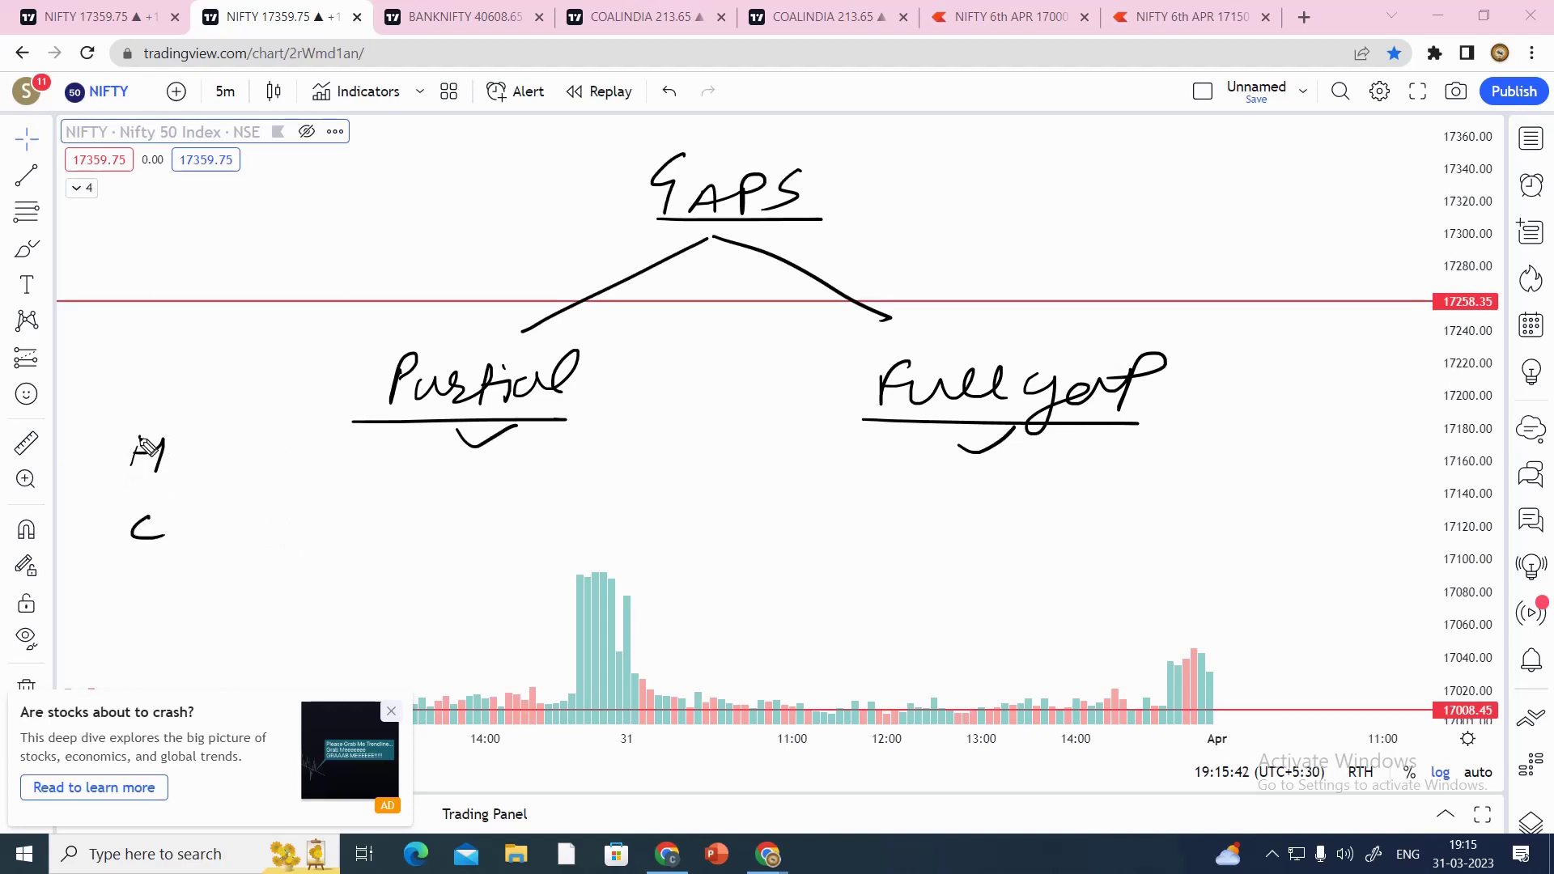
{"action": "mouse_move", "coordinate": [139, 437]}
{"action": "left_mouse_down"}
{"action": "mouse_move", "coordinate": [116, 480]}
{"action": "mouse_move", "coordinate": [162, 458]}
{"action": "left_mouse_up"}
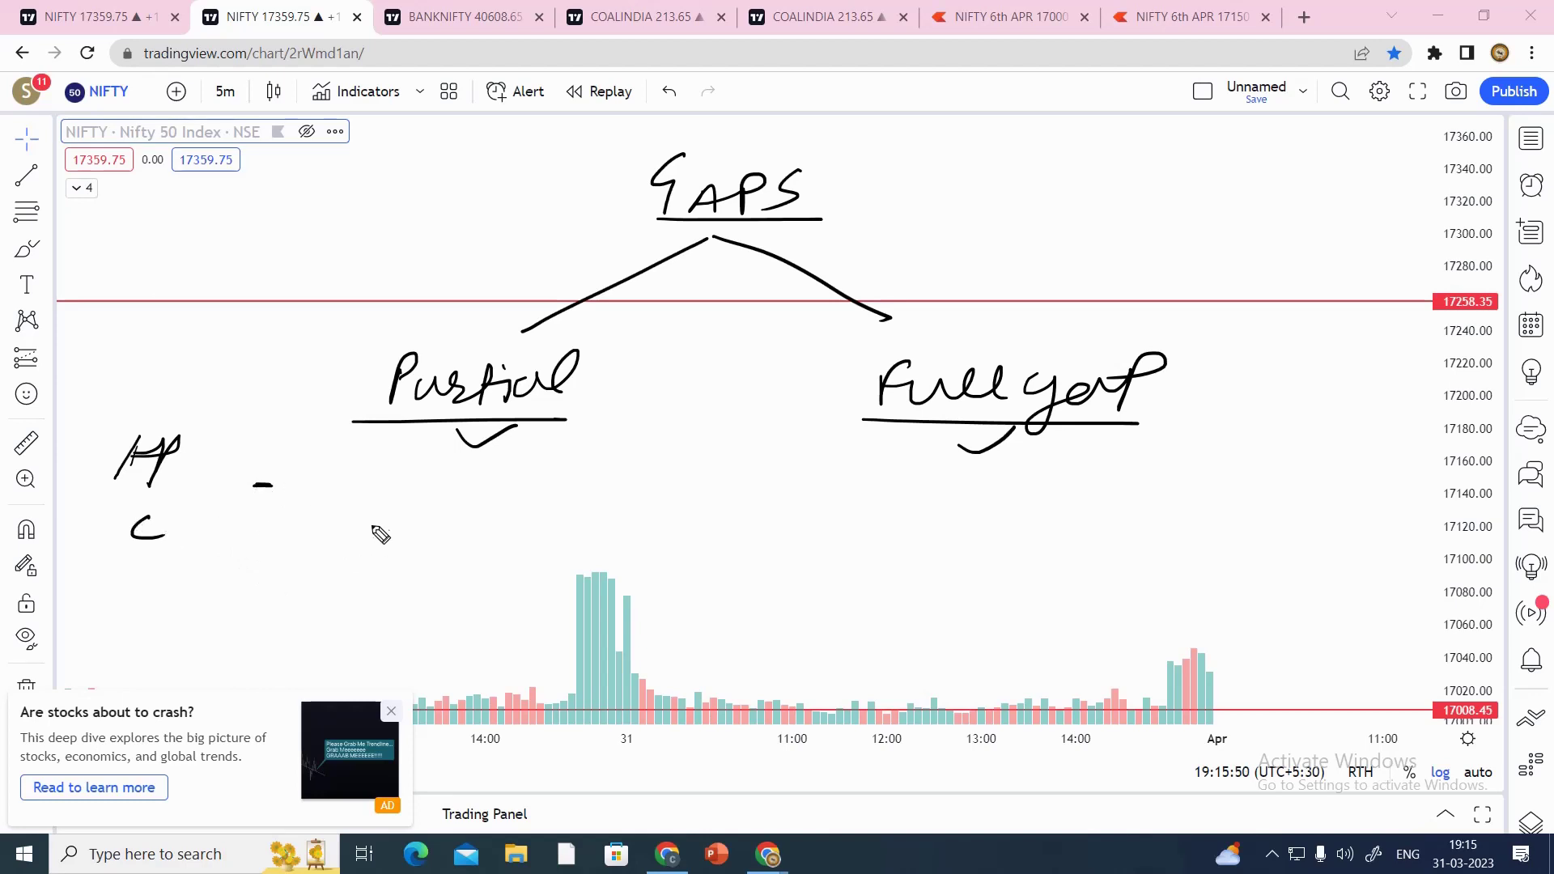
{"action": "left_click_drag", "start_coordinate": [370, 526], "coordinate": [384, 525]}
{"action": "left_click_drag", "start_coordinate": [255, 468], "coordinate": [272, 467]}
{"action": "left_click_drag", "start_coordinate": [371, 532], "coordinate": [389, 538]}
{"action": "left_click_drag", "start_coordinate": [387, 497], "coordinate": [414, 492]}
{"action": "left_click_drag", "start_coordinate": [299, 483], "coordinate": [424, 480]}
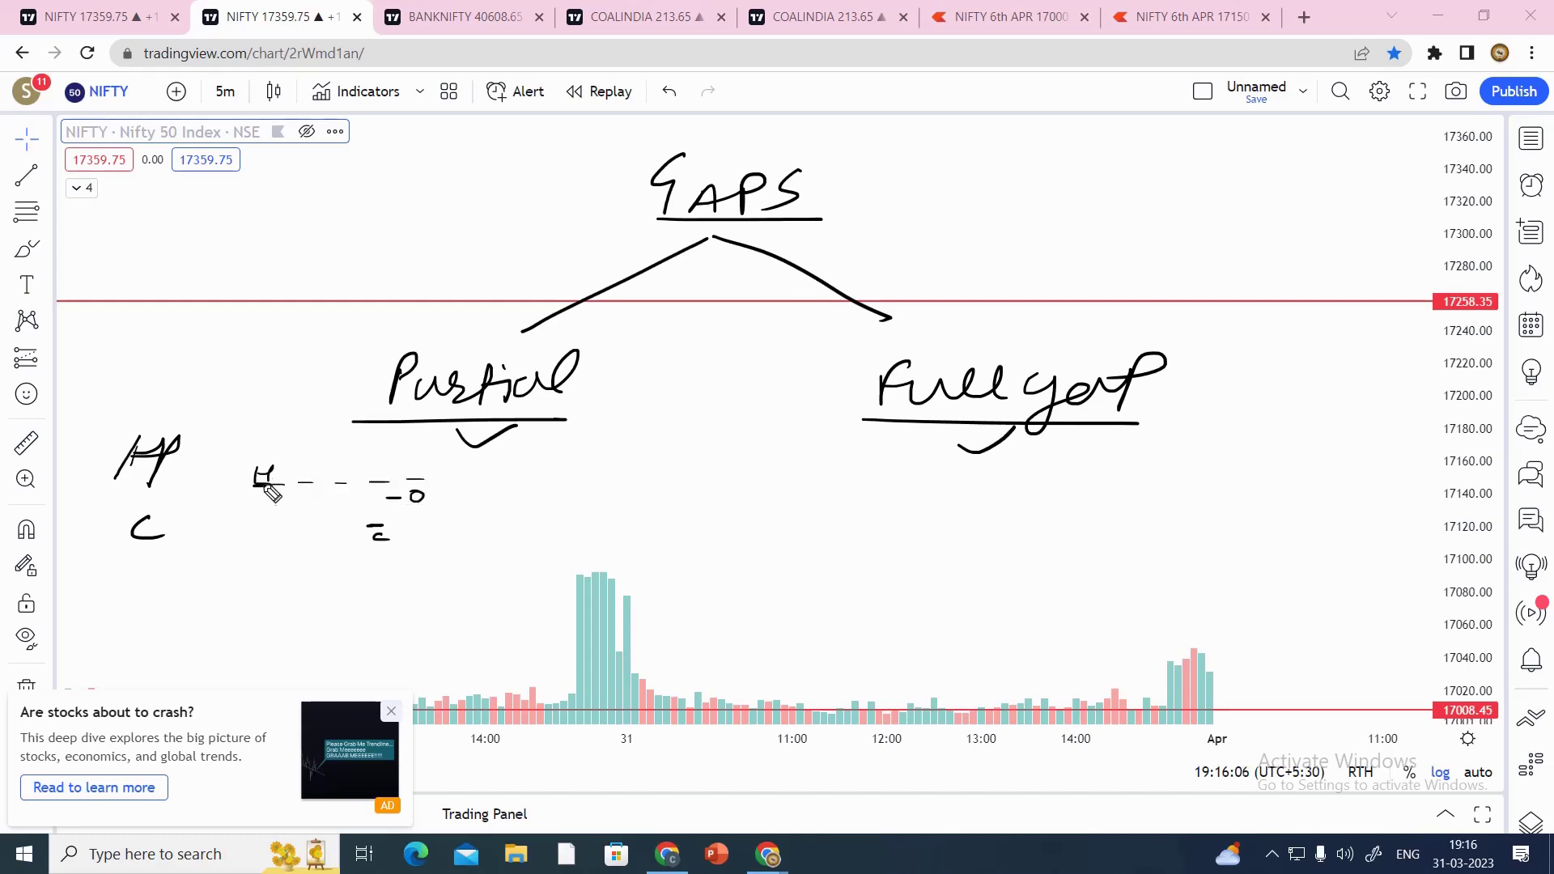
{"action": "mouse_move", "coordinate": [271, 486]}
{"action": "left_mouse_down"}
{"action": "mouse_move", "coordinate": [293, 483]}
{"action": "mouse_move", "coordinate": [272, 442]}
{"action": "mouse_move", "coordinate": [313, 450]}
{"action": "left_mouse_up"}
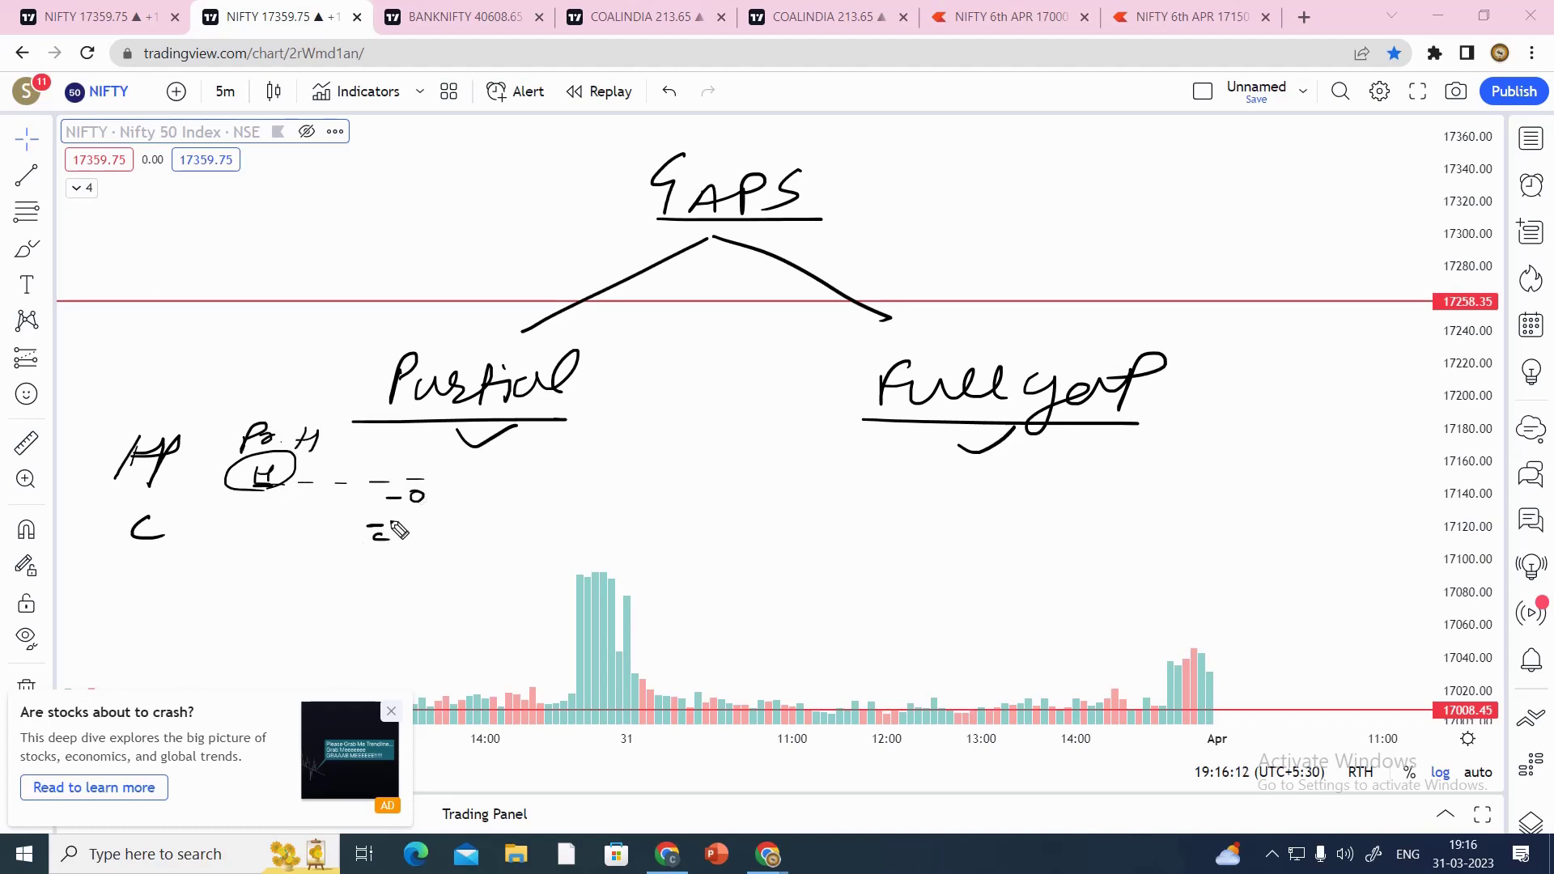
{"action": "mouse_move", "coordinate": [382, 511]}
{"action": "left_mouse_down"}
{"action": "mouse_move", "coordinate": [374, 559]}
{"action": "mouse_move", "coordinate": [380, 508]}
{"action": "mouse_move", "coordinate": [424, 512]}
{"action": "left_mouse_up"}
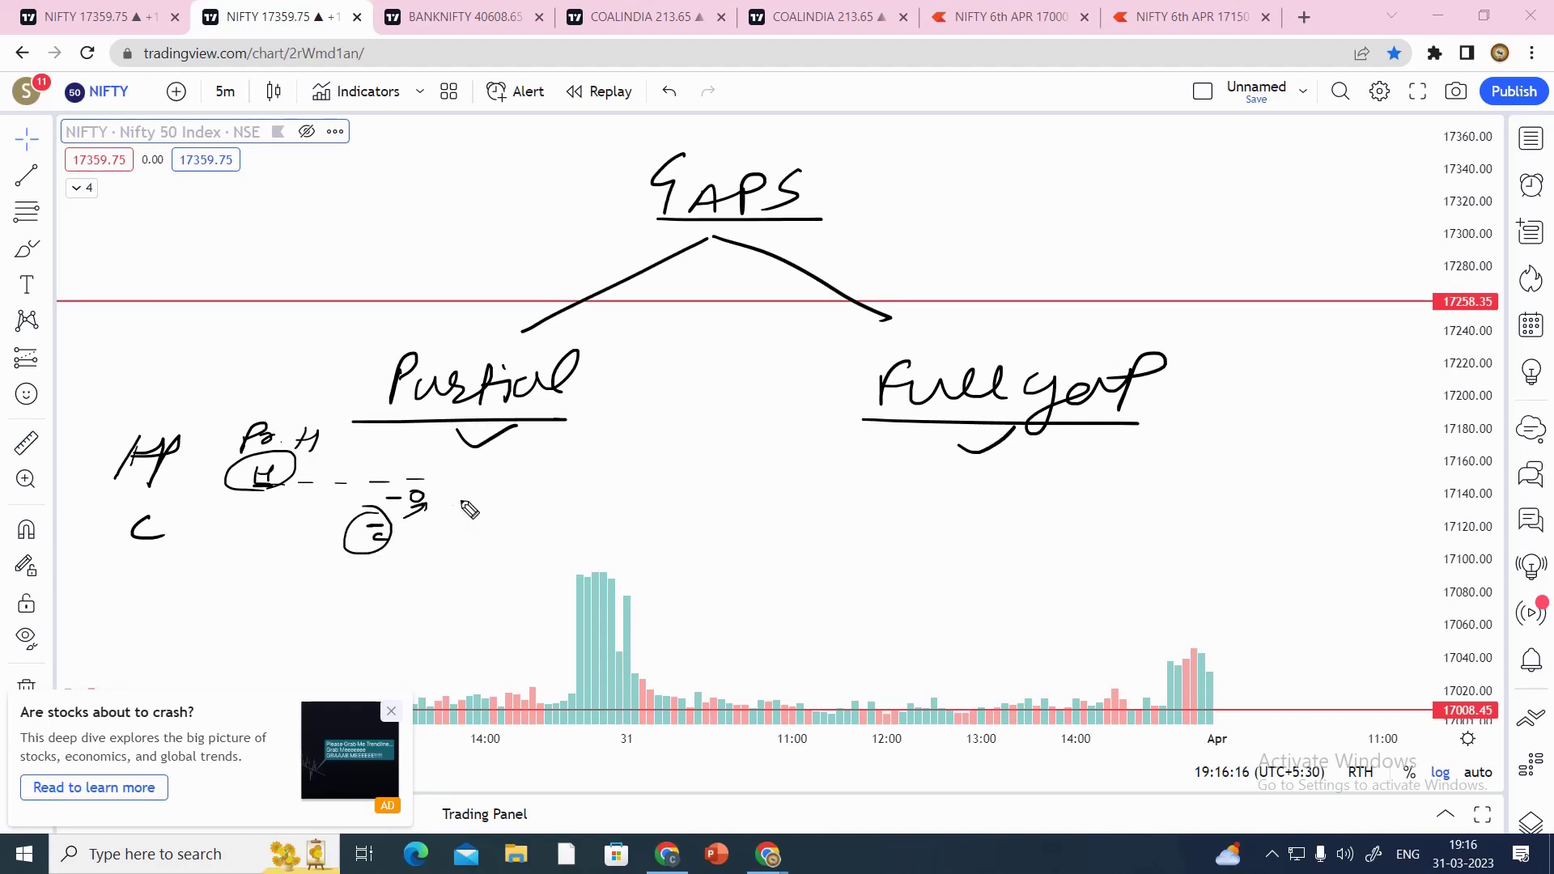
{"action": "mouse_move", "coordinate": [426, 379]}
{"action": "left_mouse_down"}
{"action": "mouse_move", "coordinate": [416, 397]}
{"action": "mouse_move", "coordinate": [553, 425]}
{"action": "left_mouse_up"}
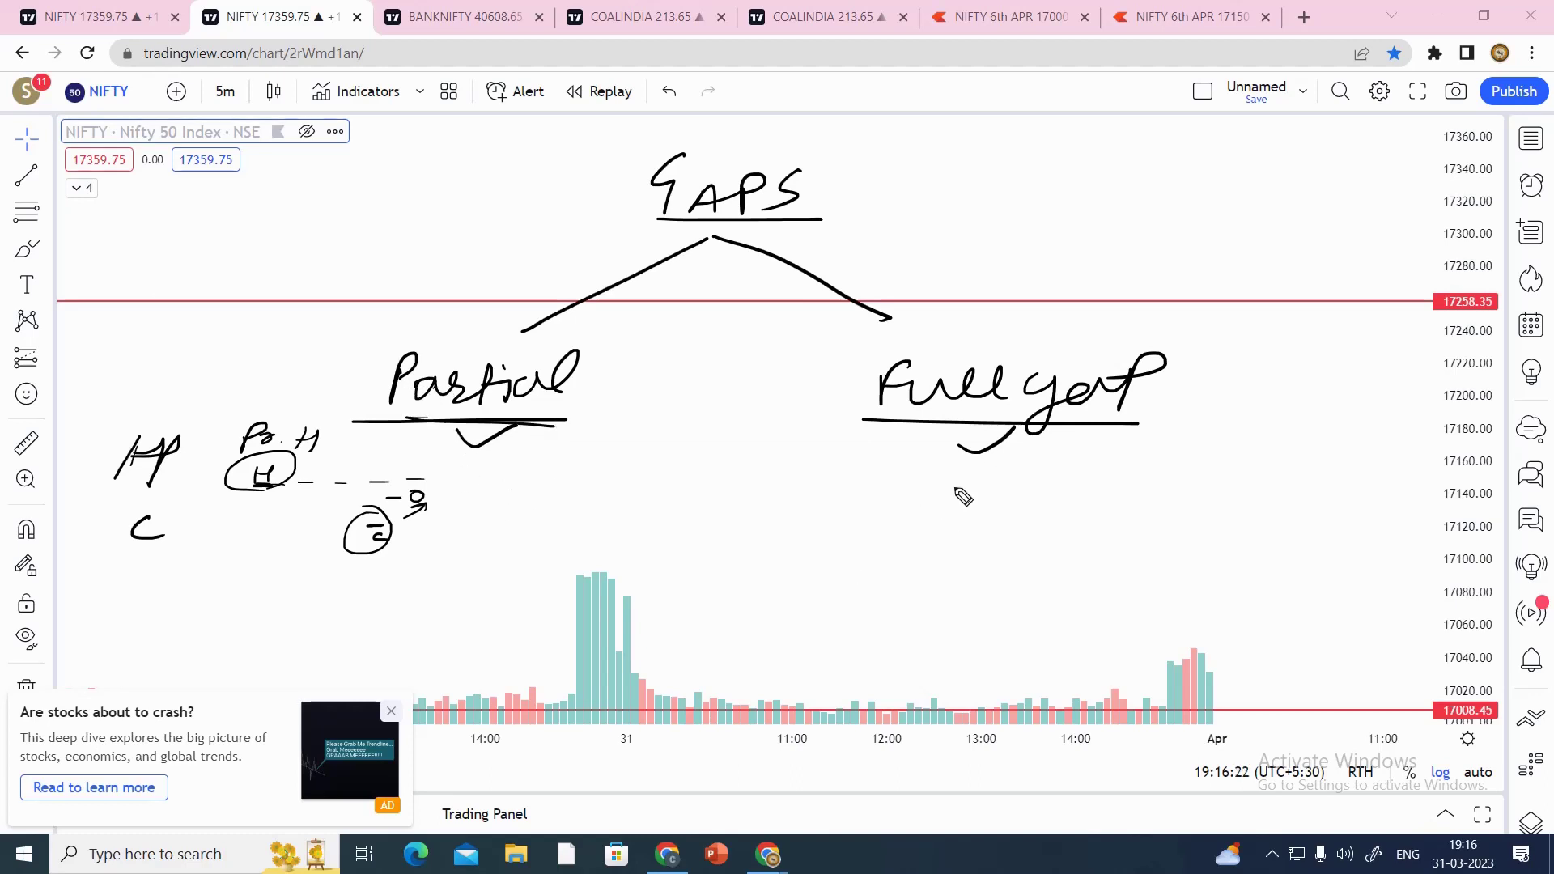
Add H dash, close mark and small 0 open mark under Full gap.
{"action": "mouse_move", "coordinate": [912, 501]}
{"action": "left_mouse_down"}
{"action": "mouse_move", "coordinate": [930, 501]}
{"action": "mouse_move", "coordinate": [890, 508]}
{"action": "left_mouse_up"}
{"action": "mouse_move", "coordinate": [977, 555]}
{"action": "left_mouse_down"}
{"action": "mouse_move", "coordinate": [989, 551]}
{"action": "mouse_move", "coordinate": [971, 552]}
{"action": "left_mouse_up"}
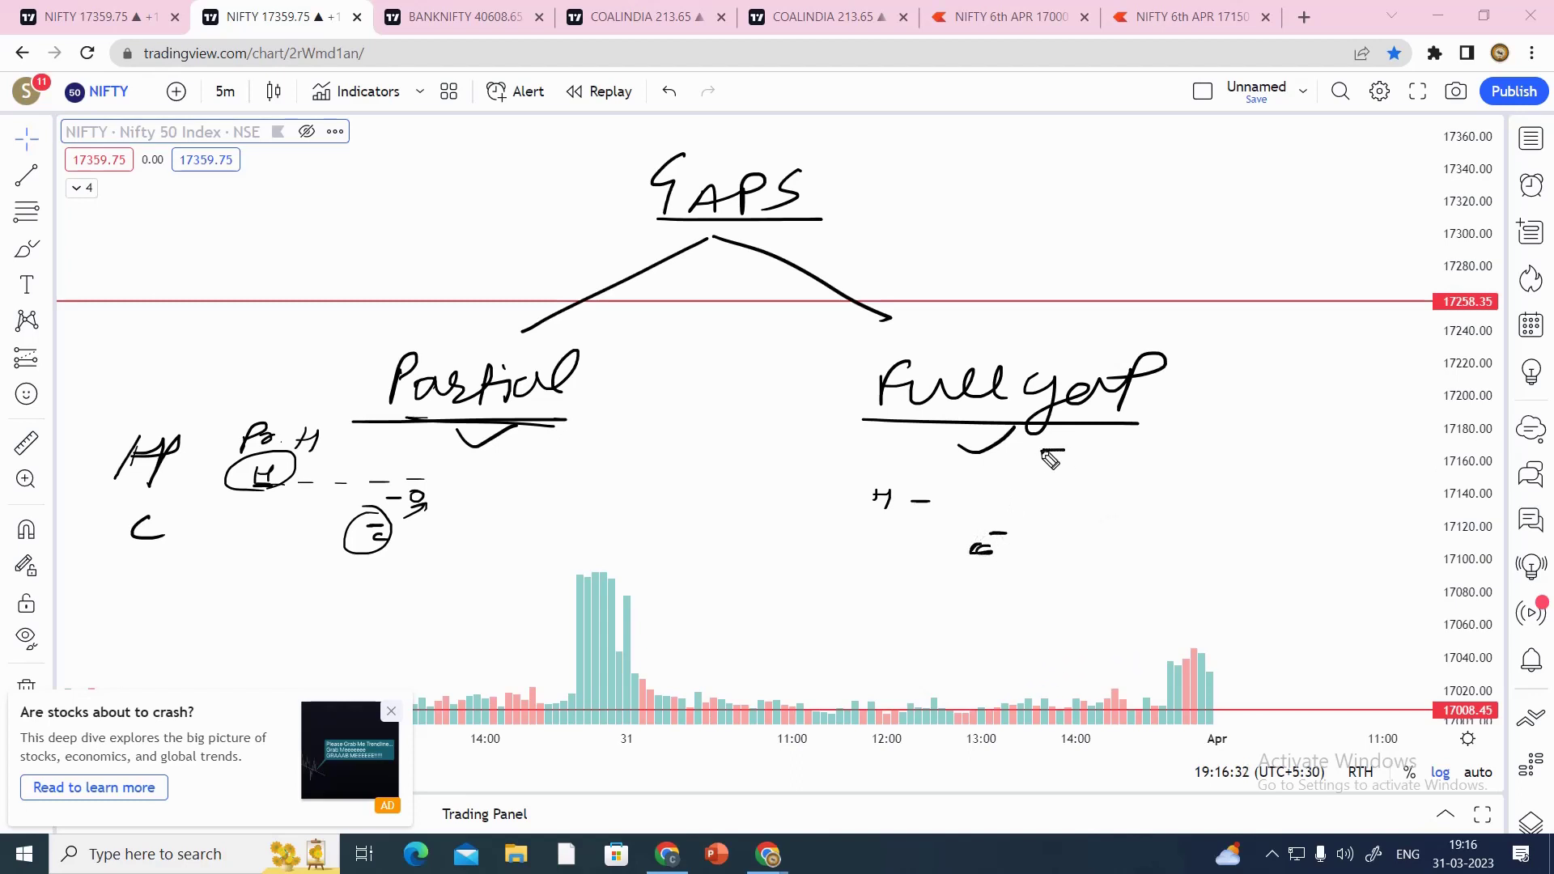
{"action": "left_click_drag", "start_coordinate": [1089, 444], "coordinate": [1077, 447]}
{"action": "mouse_move", "coordinate": [913, 490]}
{"action": "left_mouse_down"}
{"action": "mouse_move", "coordinate": [974, 478]}
{"action": "mouse_move", "coordinate": [1000, 523]}
{"action": "mouse_move", "coordinate": [1049, 526]}
{"action": "left_mouse_up"}
Add the P.C note under Full gap and an arrow pointing to underlined 'Bullish'.
{"action": "left_click", "coordinate": [1022, 518]}
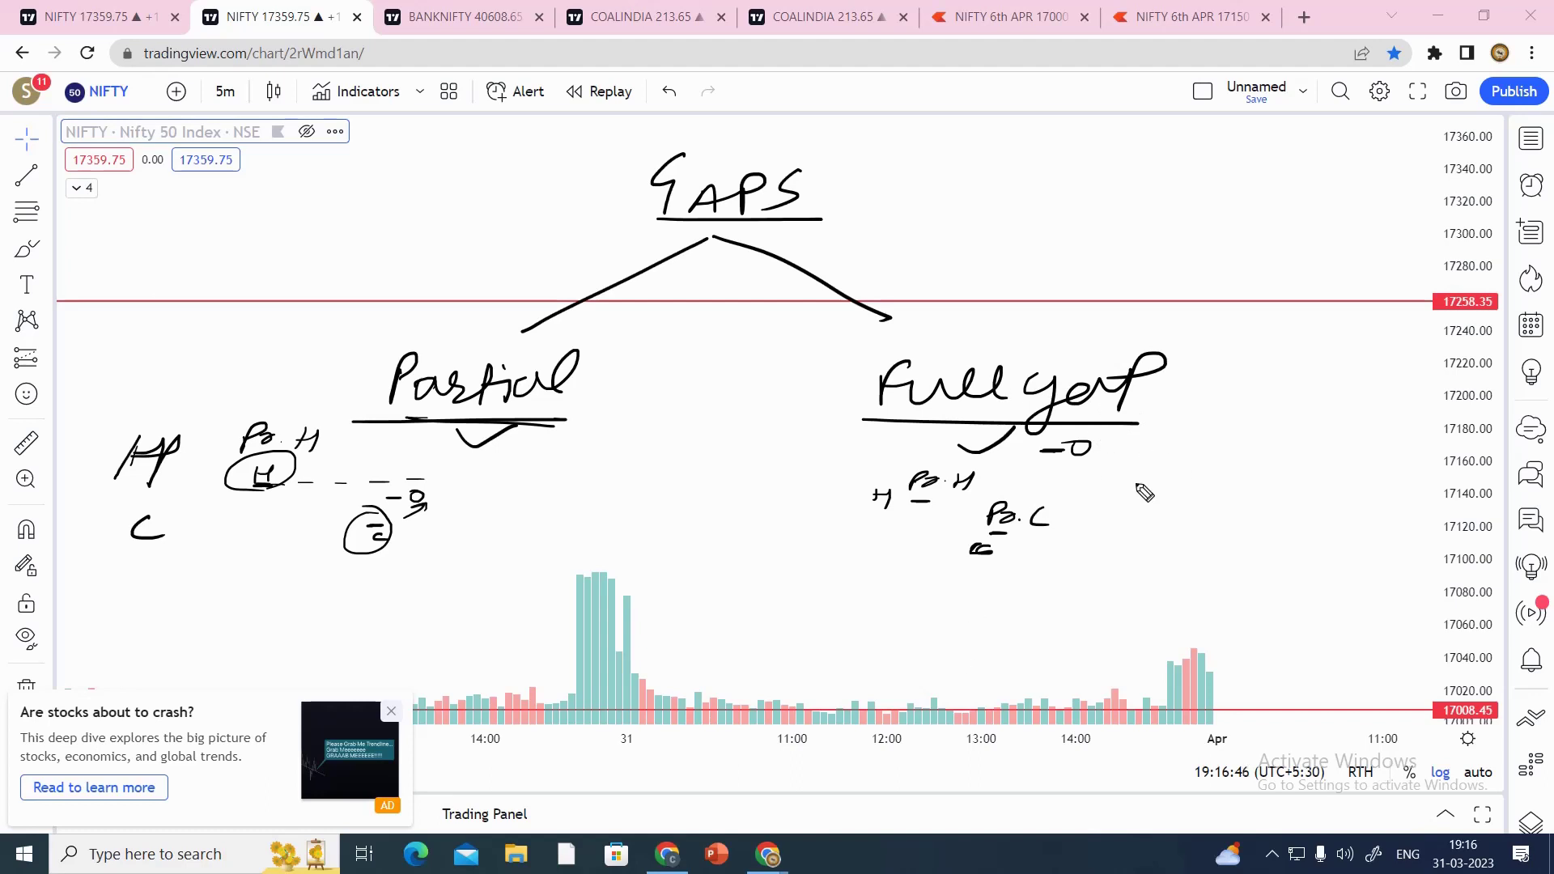
{"action": "mouse_move", "coordinate": [1090, 487]}
{"action": "left_mouse_down"}
{"action": "mouse_move", "coordinate": [1174, 486]}
{"action": "mouse_move", "coordinate": [1145, 534]}
{"action": "left_mouse_up"}
{"action": "left_click_drag", "start_coordinate": [1210, 443], "coordinate": [1211, 476]}
{"action": "mouse_move", "coordinate": [1238, 447]}
{"action": "left_mouse_down"}
{"action": "mouse_move", "coordinate": [1295, 453]}
{"action": "mouse_move", "coordinate": [1295, 479]}
{"action": "left_mouse_up"}
{"action": "left_click_drag", "start_coordinate": [1313, 445], "coordinate": [1321, 480]}
{"action": "mouse_move", "coordinate": [1340, 465]}
{"action": "left_mouse_down"}
{"action": "mouse_move", "coordinate": [1327, 483]}
{"action": "mouse_move", "coordinate": [1349, 485]}
{"action": "left_mouse_up"}
{"action": "left_click_drag", "start_coordinate": [1168, 502], "coordinate": [1360, 497]}
Write underlined 'Buyers' and 'Aggr' below Bullish, and sketch rising and pullback price paths at top.
{"action": "mouse_move", "coordinate": [1197, 519]}
{"action": "left_mouse_down"}
{"action": "mouse_move", "coordinate": [1192, 559]}
{"action": "mouse_move", "coordinate": [1214, 556]}
{"action": "left_mouse_up"}
{"action": "mouse_move", "coordinate": [1224, 544]}
{"action": "left_mouse_down"}
{"action": "mouse_move", "coordinate": [1259, 587]}
{"action": "mouse_move", "coordinate": [1334, 550]}
{"action": "mouse_move", "coordinate": [1370, 557]}
{"action": "left_mouse_up"}
{"action": "left_click_drag", "start_coordinate": [1148, 578], "coordinate": [1368, 572]}
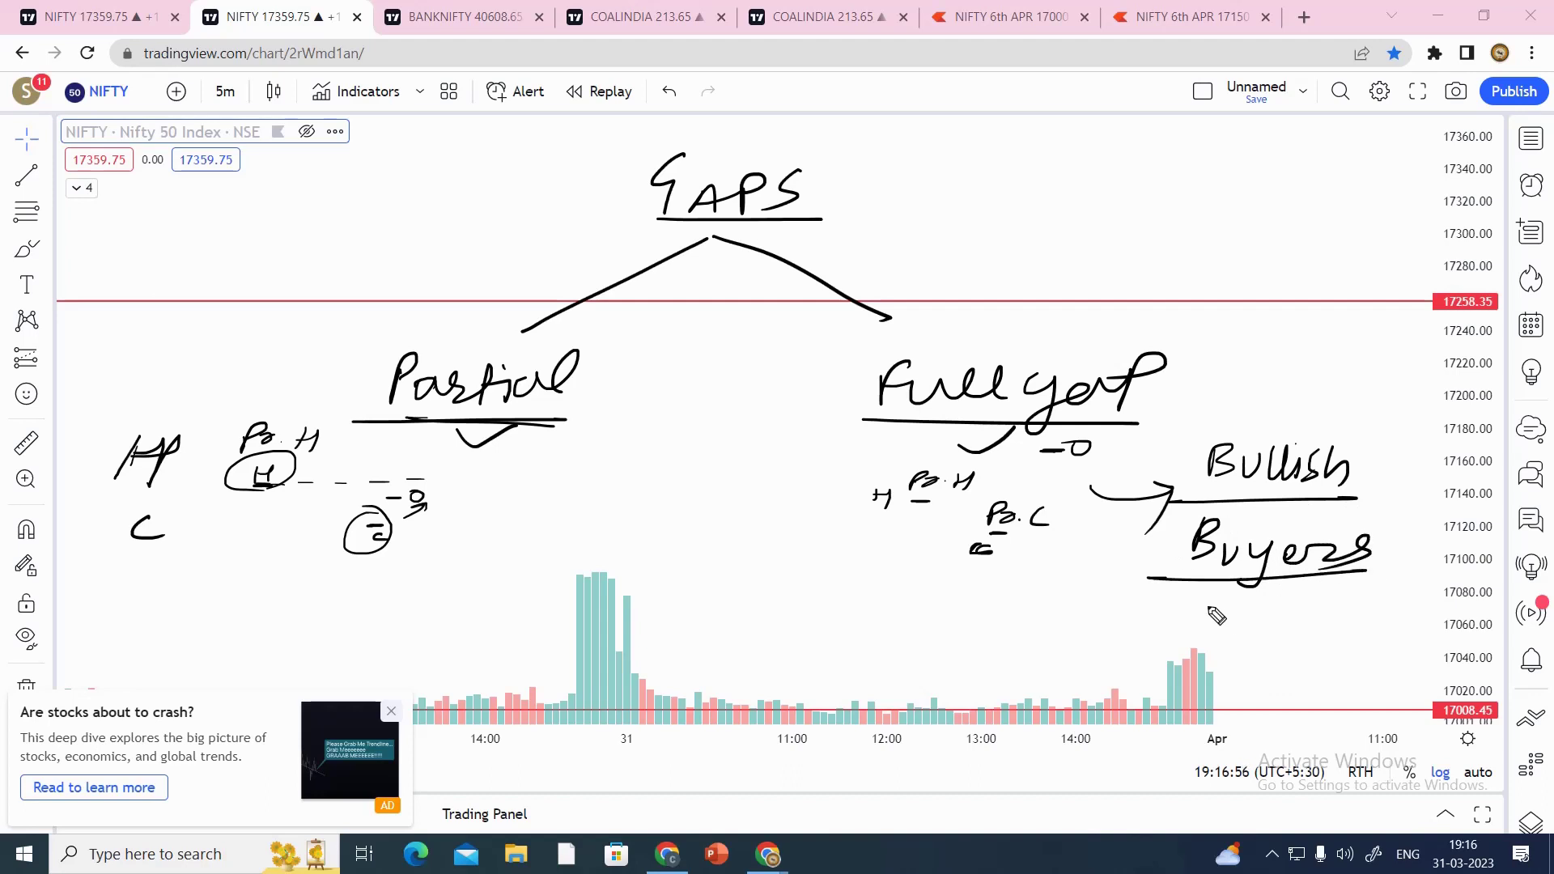
{"action": "left_click_drag", "start_coordinate": [1195, 628], "coordinate": [1231, 595]}
{"action": "mouse_move", "coordinate": [1230, 596]}
{"action": "left_mouse_down"}
{"action": "mouse_move", "coordinate": [1265, 623]}
{"action": "mouse_move", "coordinate": [1321, 607]}
{"action": "left_mouse_up"}
{"action": "left_click_drag", "start_coordinate": [1352, 619], "coordinate": [1376, 622]}
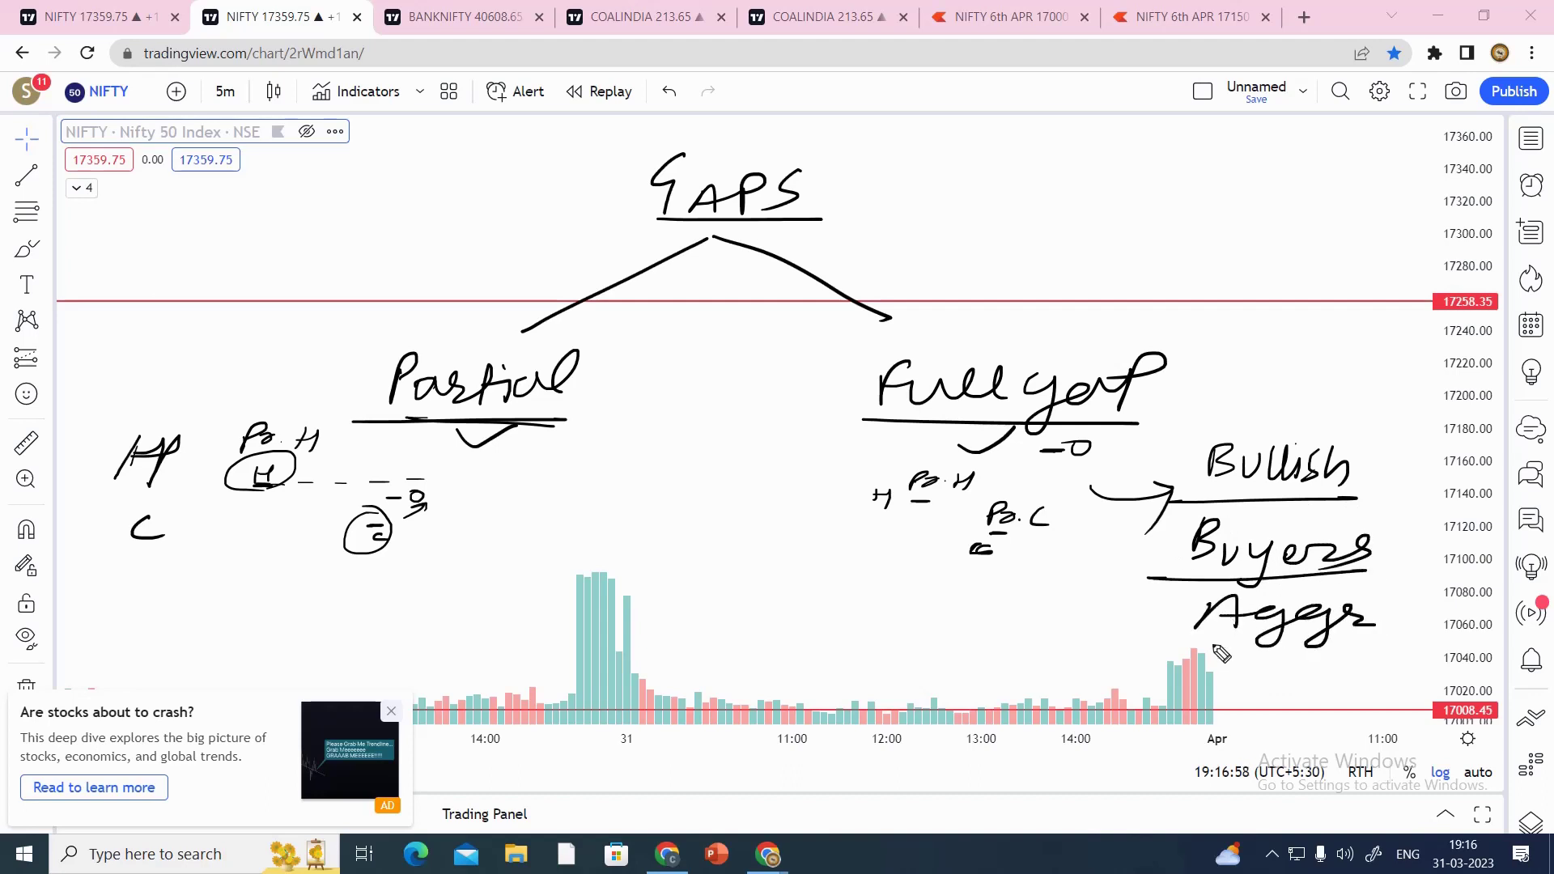
{"action": "left_click_drag", "start_coordinate": [1194, 646], "coordinate": [1368, 640]}
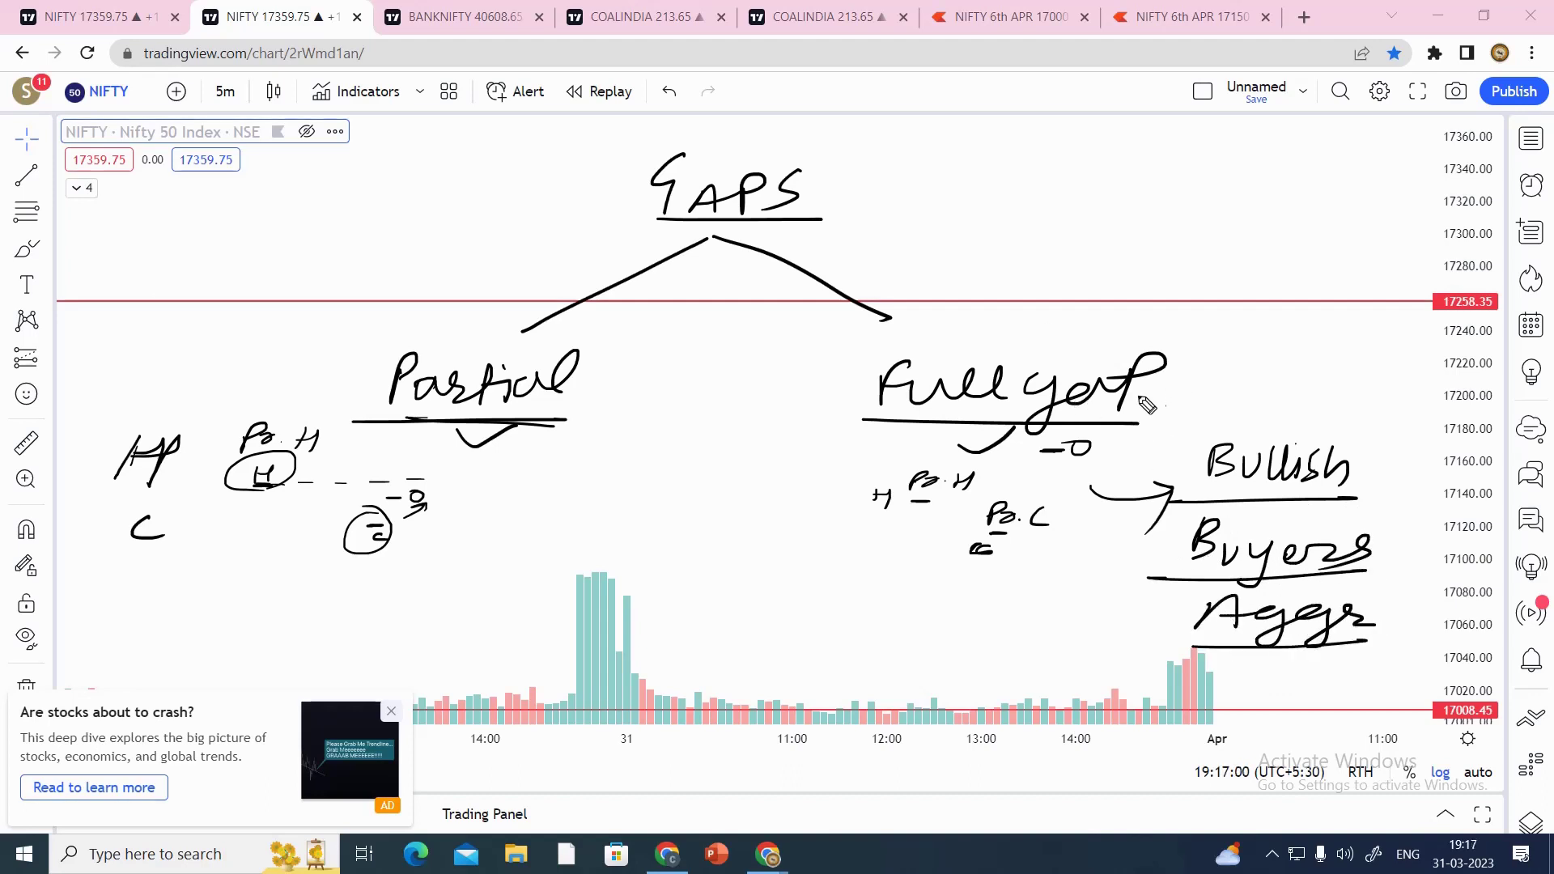
{"action": "mouse_move", "coordinate": [1098, 279]}
{"action": "left_mouse_down"}
{"action": "mouse_move", "coordinate": [1346, 151]}
{"action": "mouse_move", "coordinate": [1334, 178]}
{"action": "left_mouse_up"}
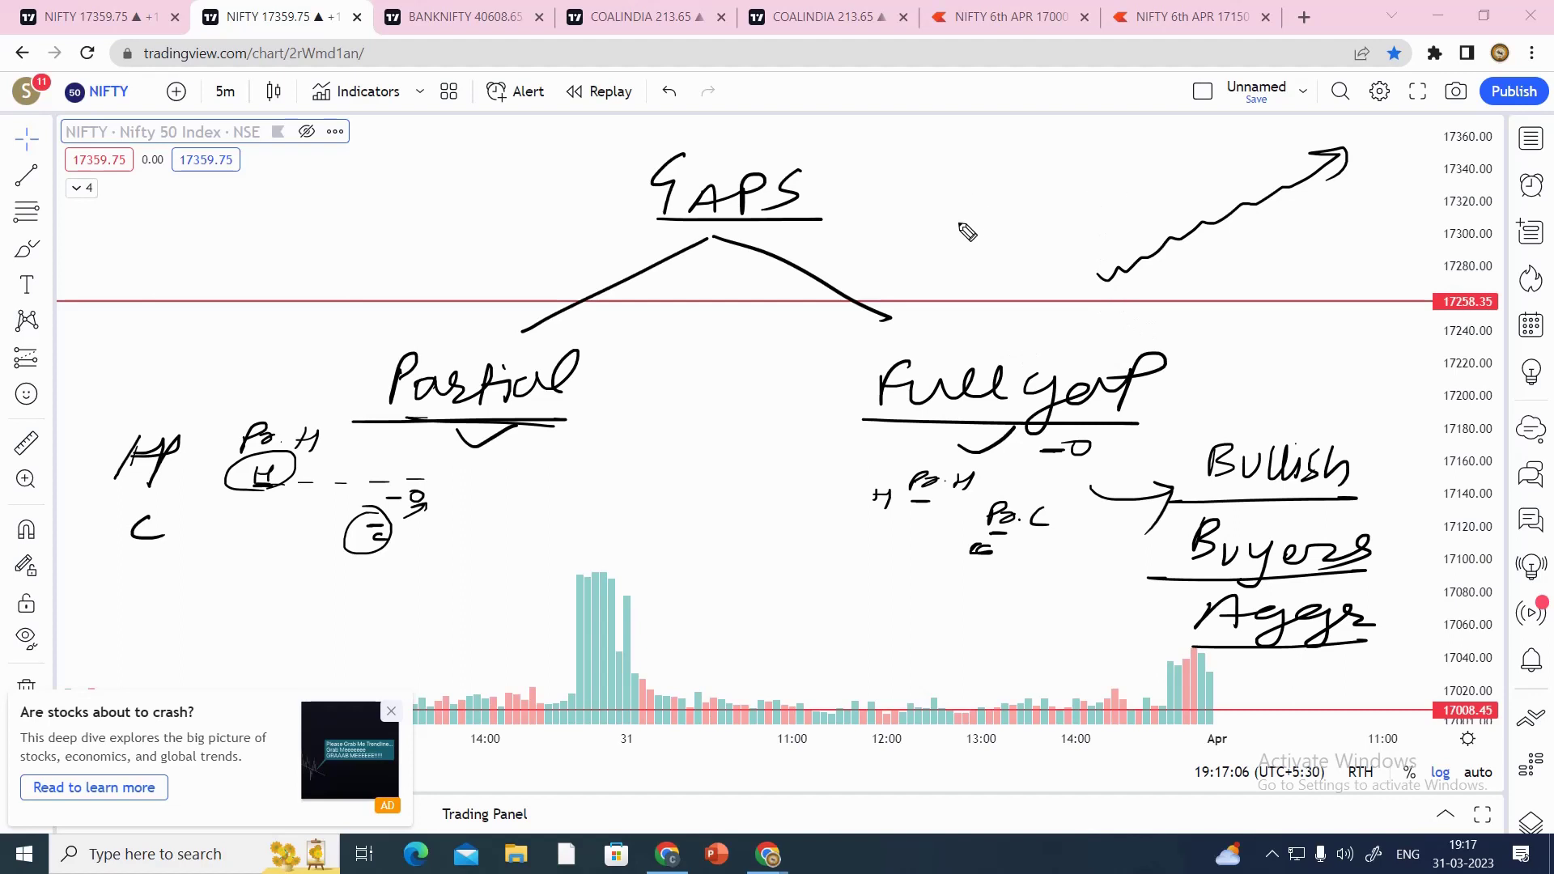
{"action": "mouse_move", "coordinate": [916, 247]}
{"action": "left_mouse_down"}
{"action": "mouse_move", "coordinate": [1003, 235]}
{"action": "mouse_move", "coordinate": [981, 274]}
{"action": "mouse_move", "coordinate": [1027, 252]}
{"action": "mouse_move", "coordinate": [1108, 153]}
{"action": "mouse_move", "coordinate": [1104, 197]}
{"action": "mouse_move", "coordinate": [1218, 128]}
{"action": "mouse_move", "coordinate": [1205, 155]}
{"action": "left_mouse_up"}
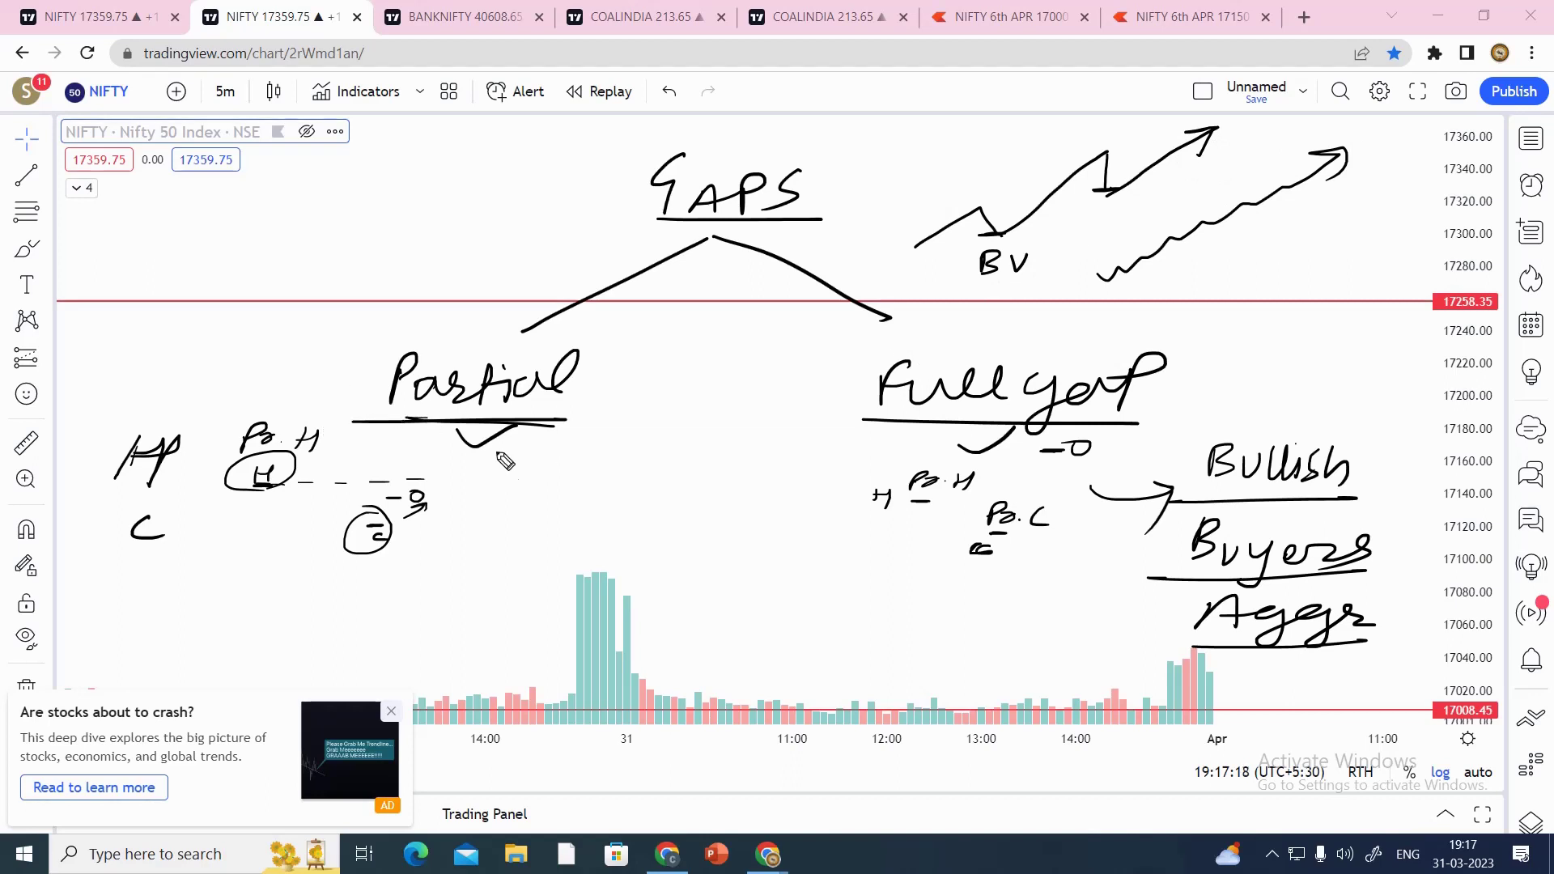
Write double-underlined 'Bullish' under the Partial notes, linked by an arrow from the circled H.
{"action": "mouse_move", "coordinate": [493, 468]}
{"action": "left_mouse_down"}
{"action": "mouse_move", "coordinate": [497, 496]}
{"action": "mouse_move", "coordinate": [593, 474]}
{"action": "mouse_move", "coordinate": [613, 488]}
{"action": "left_mouse_up"}
{"action": "left_click_drag", "start_coordinate": [473, 515], "coordinate": [615, 512]}
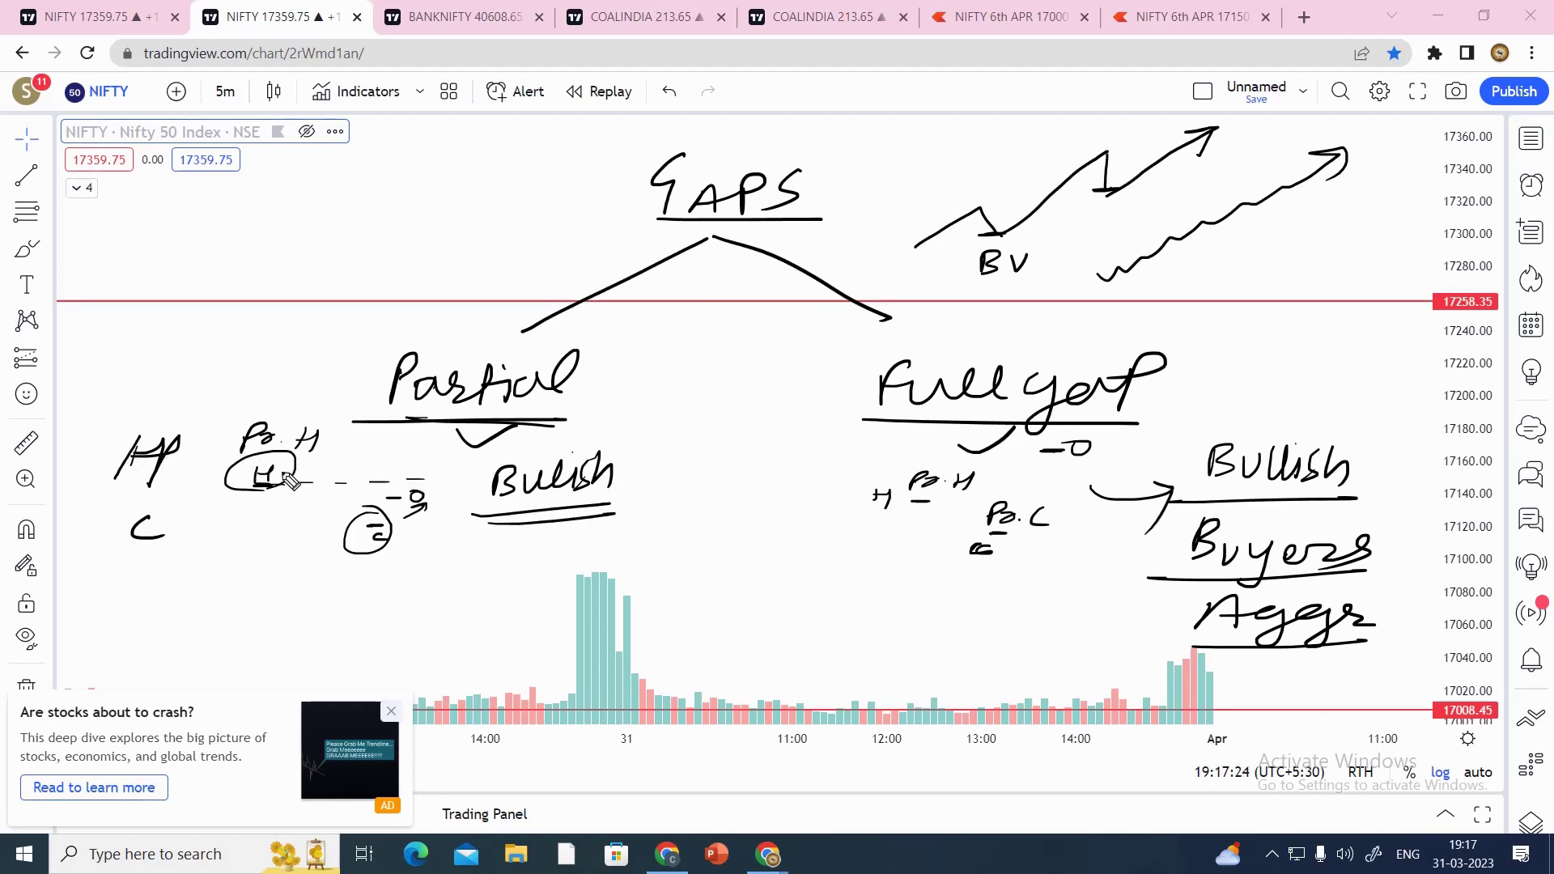
{"action": "left_click_drag", "start_coordinate": [280, 471], "coordinate": [406, 476]}
{"action": "left_click_drag", "start_coordinate": [437, 475], "coordinate": [447, 475]}
{"action": "mouse_move", "coordinate": [439, 477]}
{"action": "left_mouse_down"}
{"action": "mouse_move", "coordinate": [491, 440]}
{"action": "mouse_move", "coordinate": [485, 458]}
{"action": "left_mouse_up"}
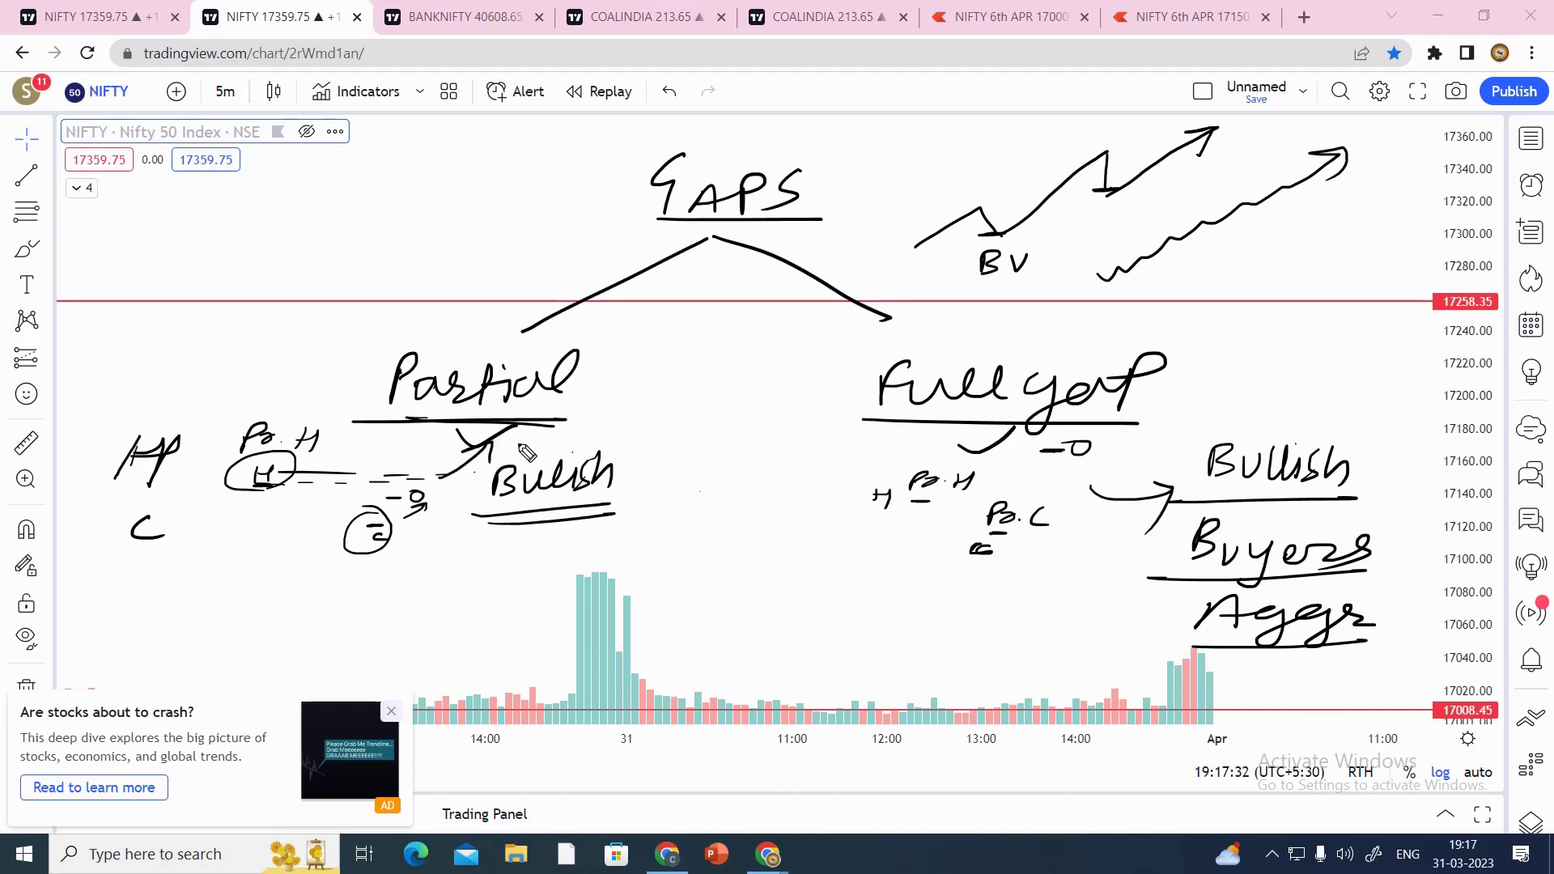
Circle Partial as '29th' and Full gap as '31st', join both to one arrowhead, then wipe all drawings.
{"action": "mouse_move", "coordinate": [465, 344]}
{"action": "left_mouse_down"}
{"action": "mouse_move", "coordinate": [337, 338]}
{"action": "mouse_move", "coordinate": [349, 325]}
{"action": "left_mouse_up"}
{"action": "left_click_drag", "start_coordinate": [371, 301], "coordinate": [358, 330]}
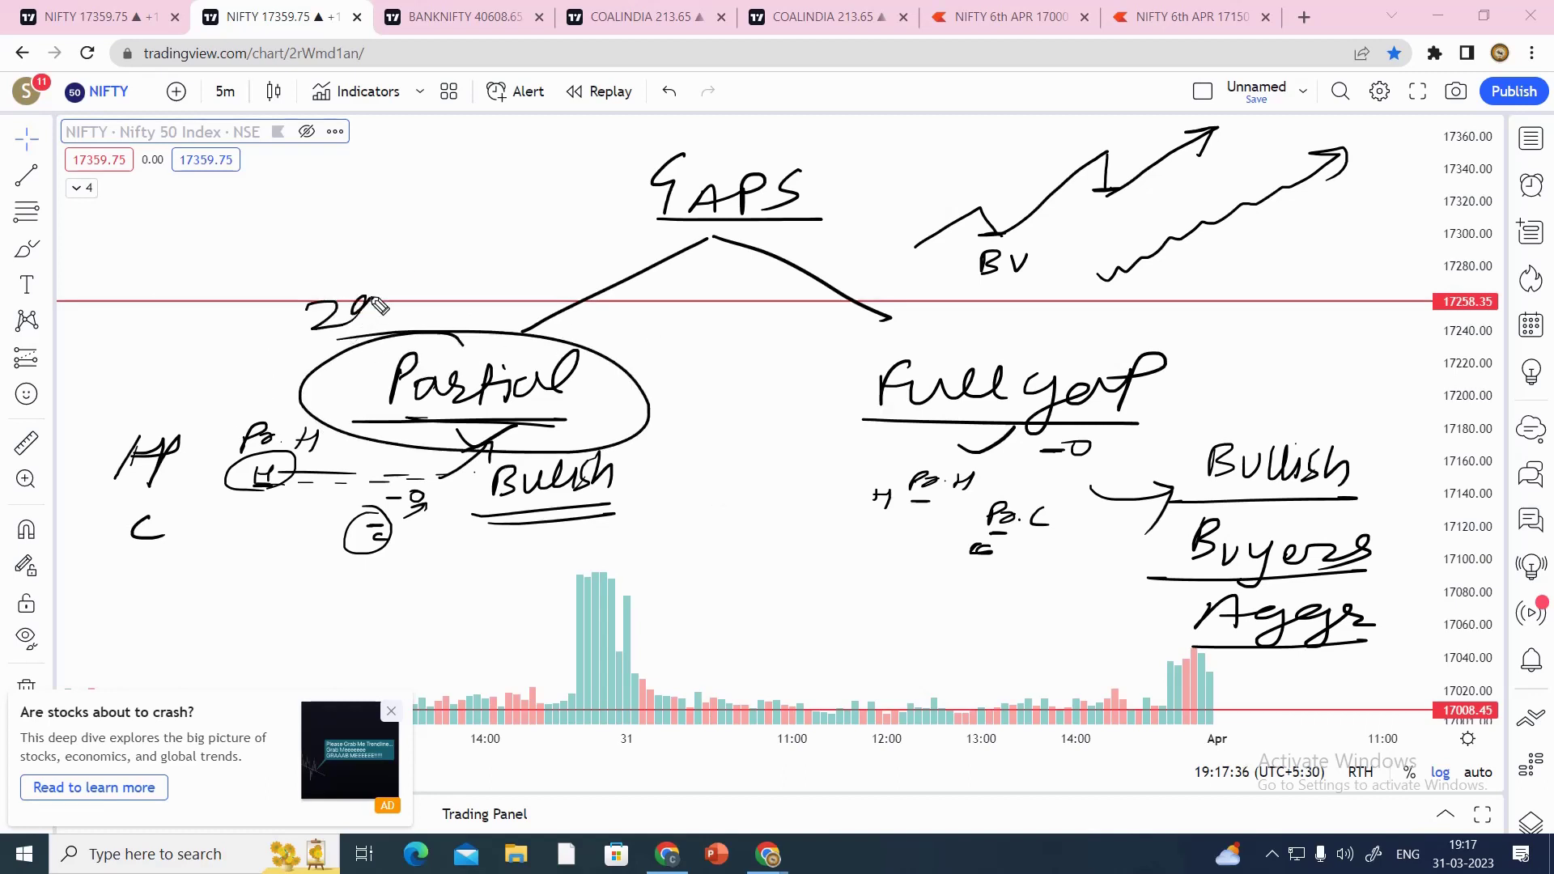
{"action": "left_click_drag", "start_coordinate": [386, 263], "coordinate": [385, 298]}
{"action": "left_click_drag", "start_coordinate": [401, 260], "coordinate": [414, 298]}
{"action": "left_click_drag", "start_coordinate": [240, 340], "coordinate": [427, 322]}
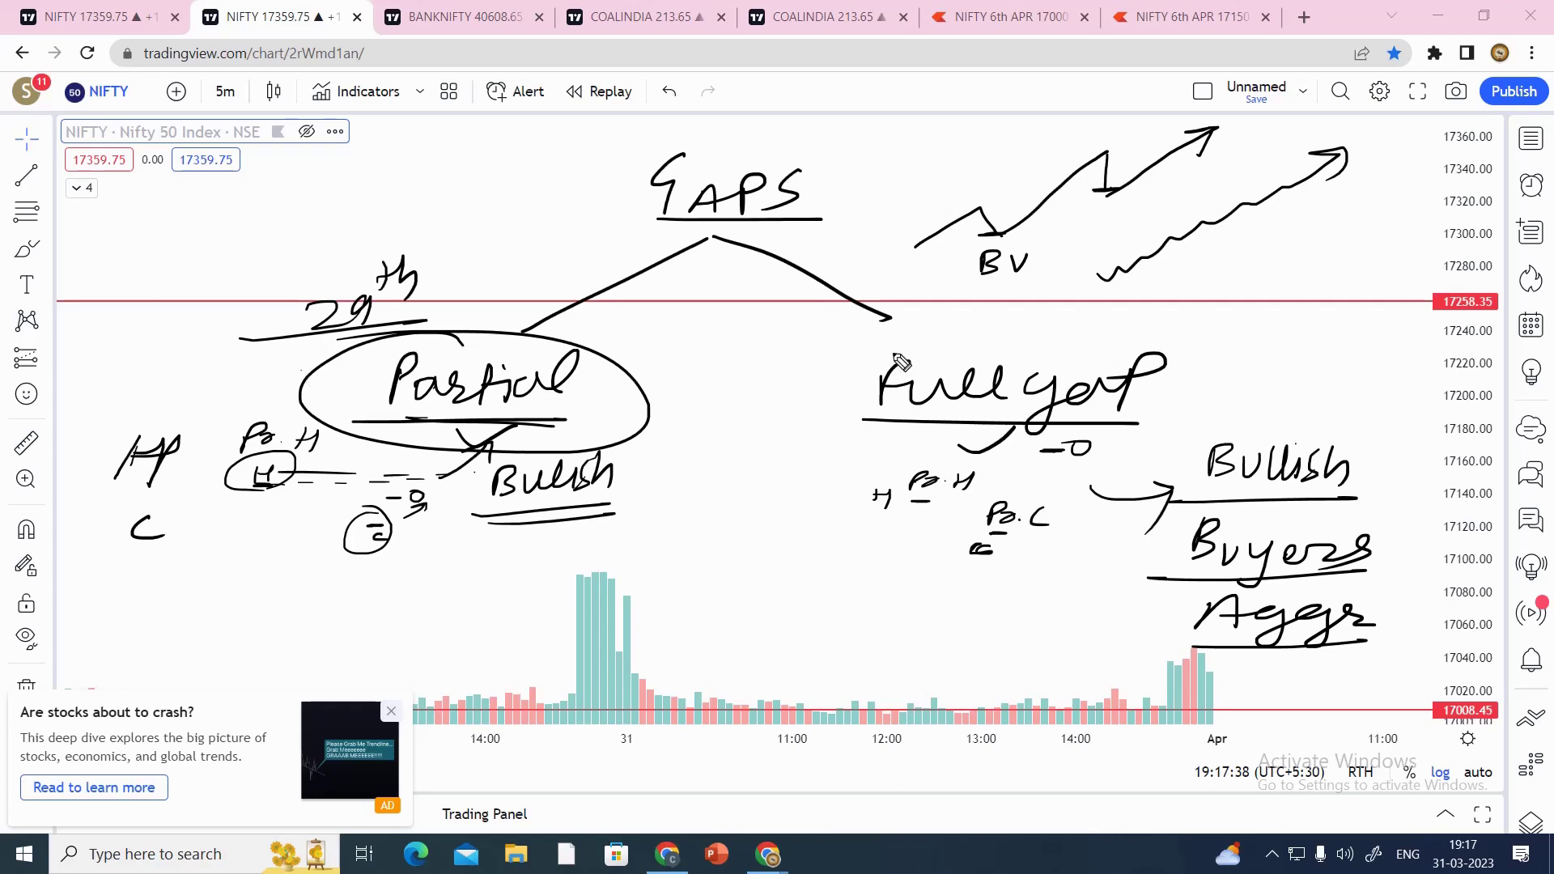
{"action": "mouse_move", "coordinate": [920, 322]}
{"action": "left_mouse_down"}
{"action": "mouse_move", "coordinate": [923, 346]}
{"action": "mouse_move", "coordinate": [1014, 329]}
{"action": "left_mouse_up"}
{"action": "left_click_drag", "start_coordinate": [911, 350], "coordinate": [1021, 345]}
{"action": "mouse_move", "coordinate": [891, 348]}
{"action": "left_mouse_down"}
{"action": "mouse_move", "coordinate": [1197, 374]}
{"action": "mouse_move", "coordinate": [878, 355]}
{"action": "left_mouse_up"}
{"action": "left_click_drag", "start_coordinate": [639, 429], "coordinate": [708, 530]}
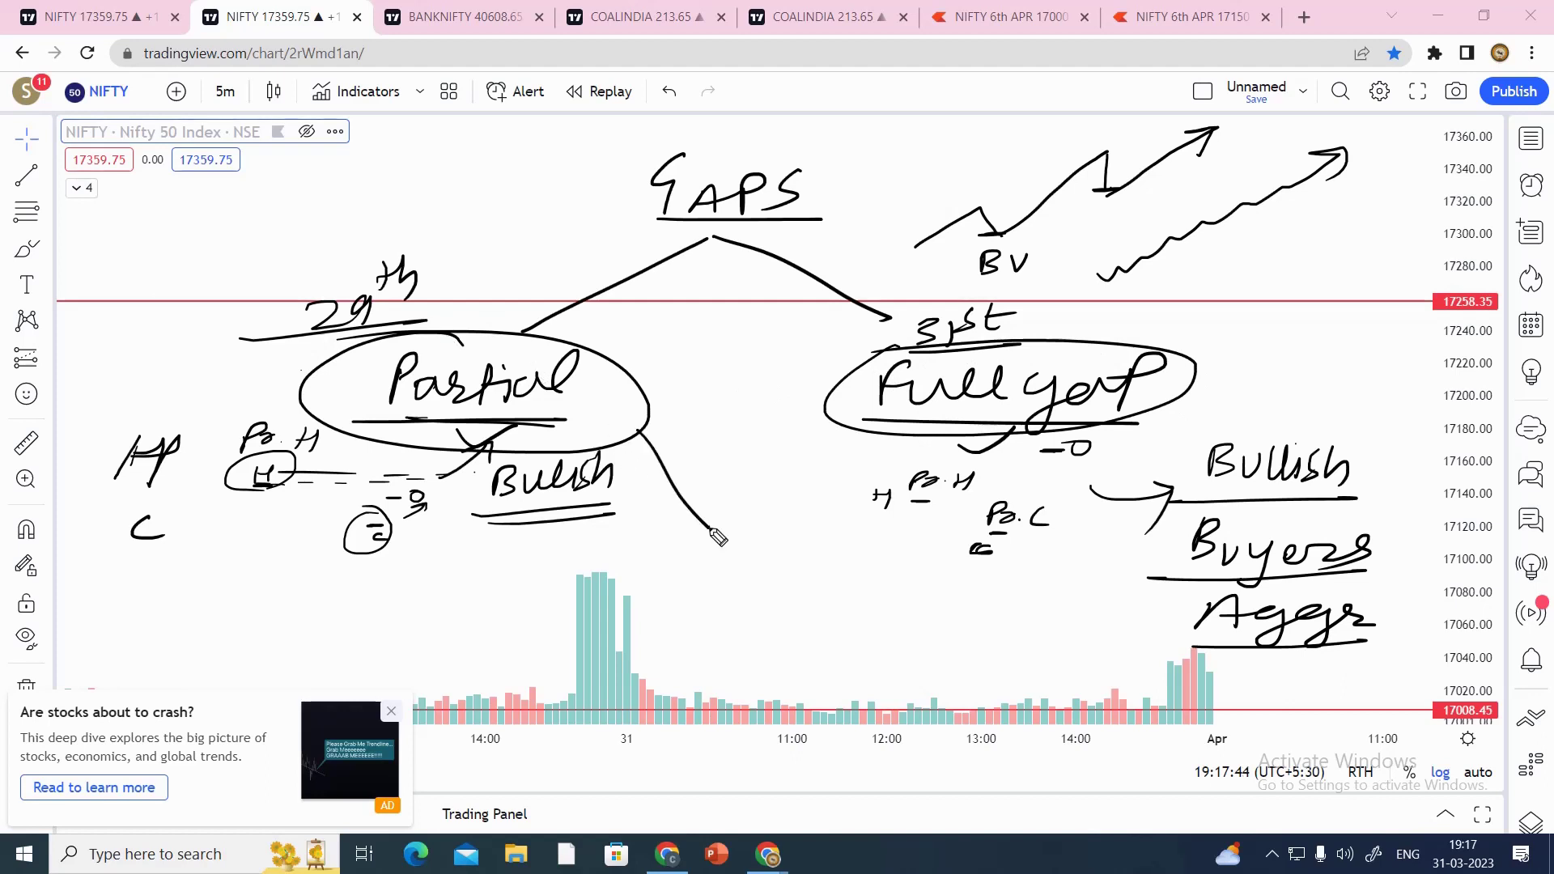
{"action": "mouse_move", "coordinate": [851, 420]}
{"action": "left_mouse_down"}
{"action": "mouse_move", "coordinate": [696, 522]}
{"action": "mouse_move", "coordinate": [731, 508]}
{"action": "left_mouse_up"}
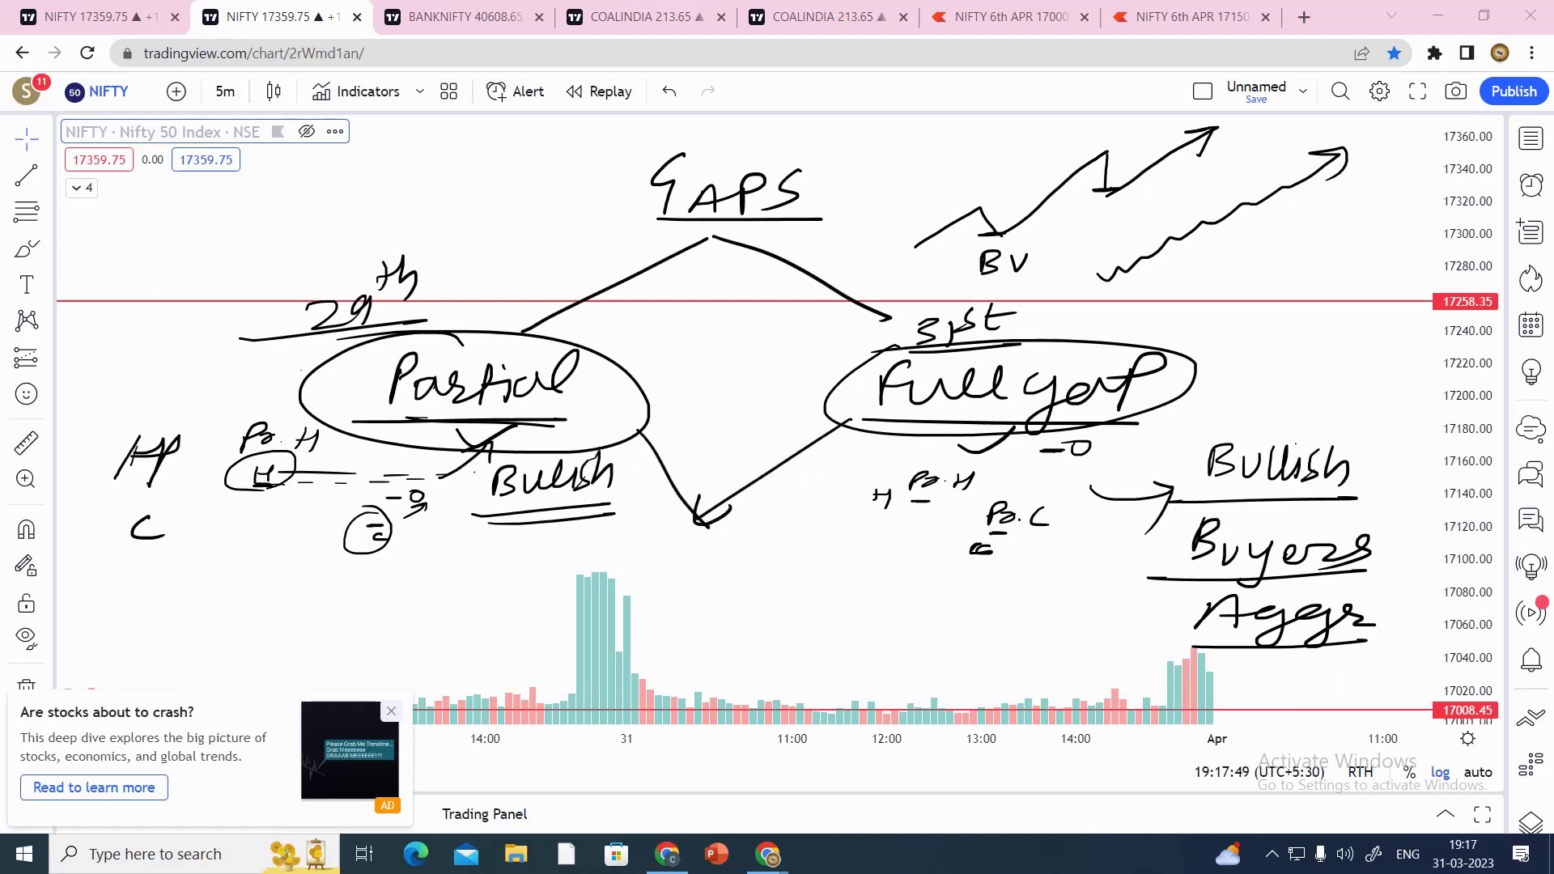
{"action": "key", "text": "e"}
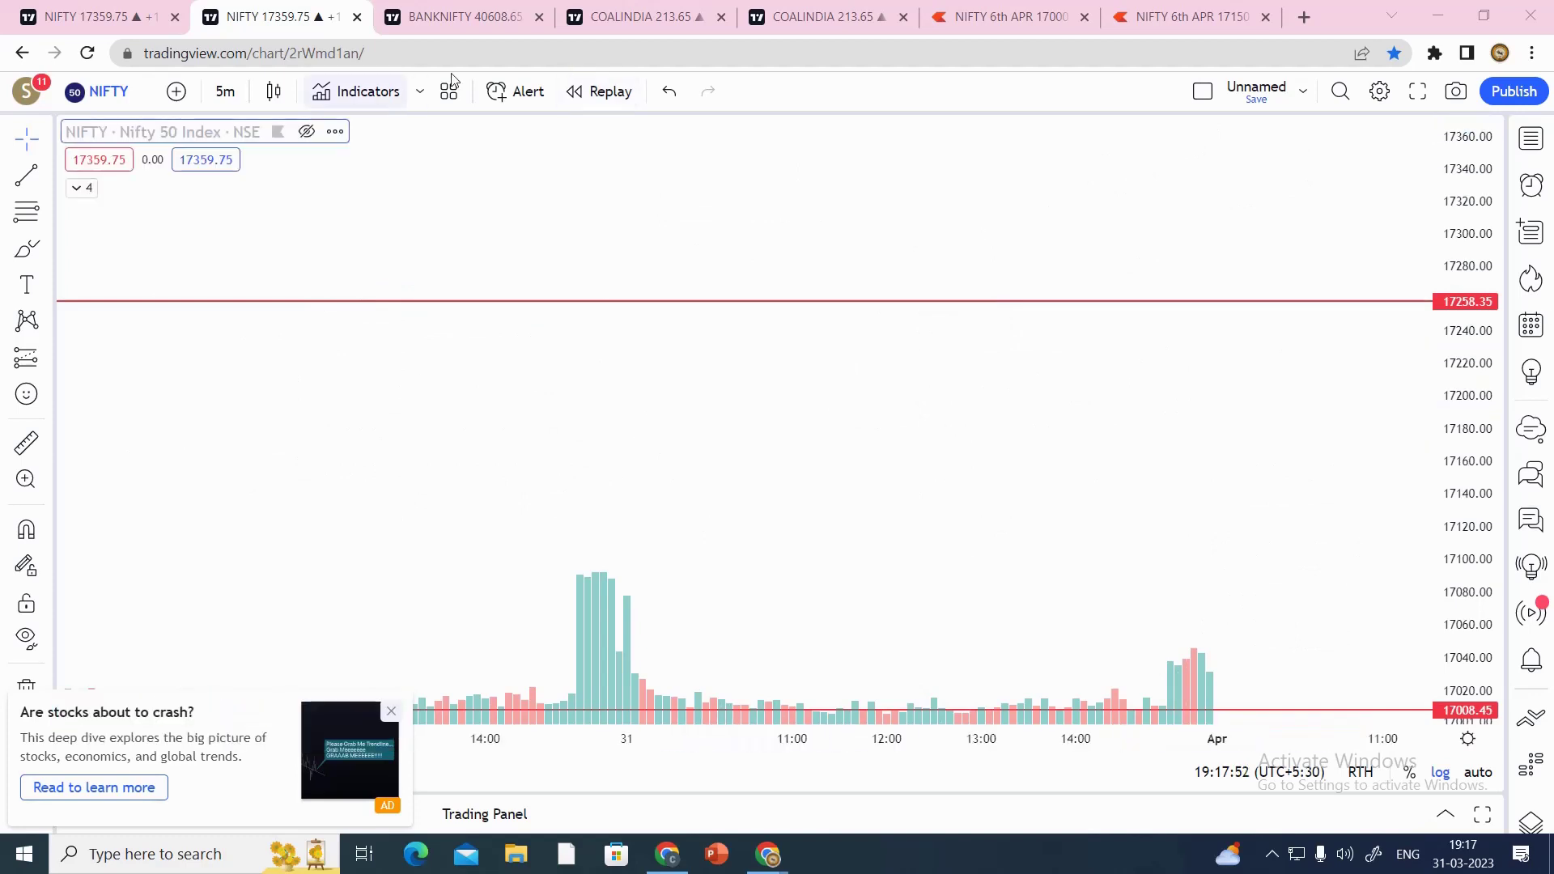
Show the NIFTY candles again and scroll back to the 29 March session.
{"action": "left_click", "coordinate": [306, 131]}
{"action": "right_click", "coordinate": [301, 133]}
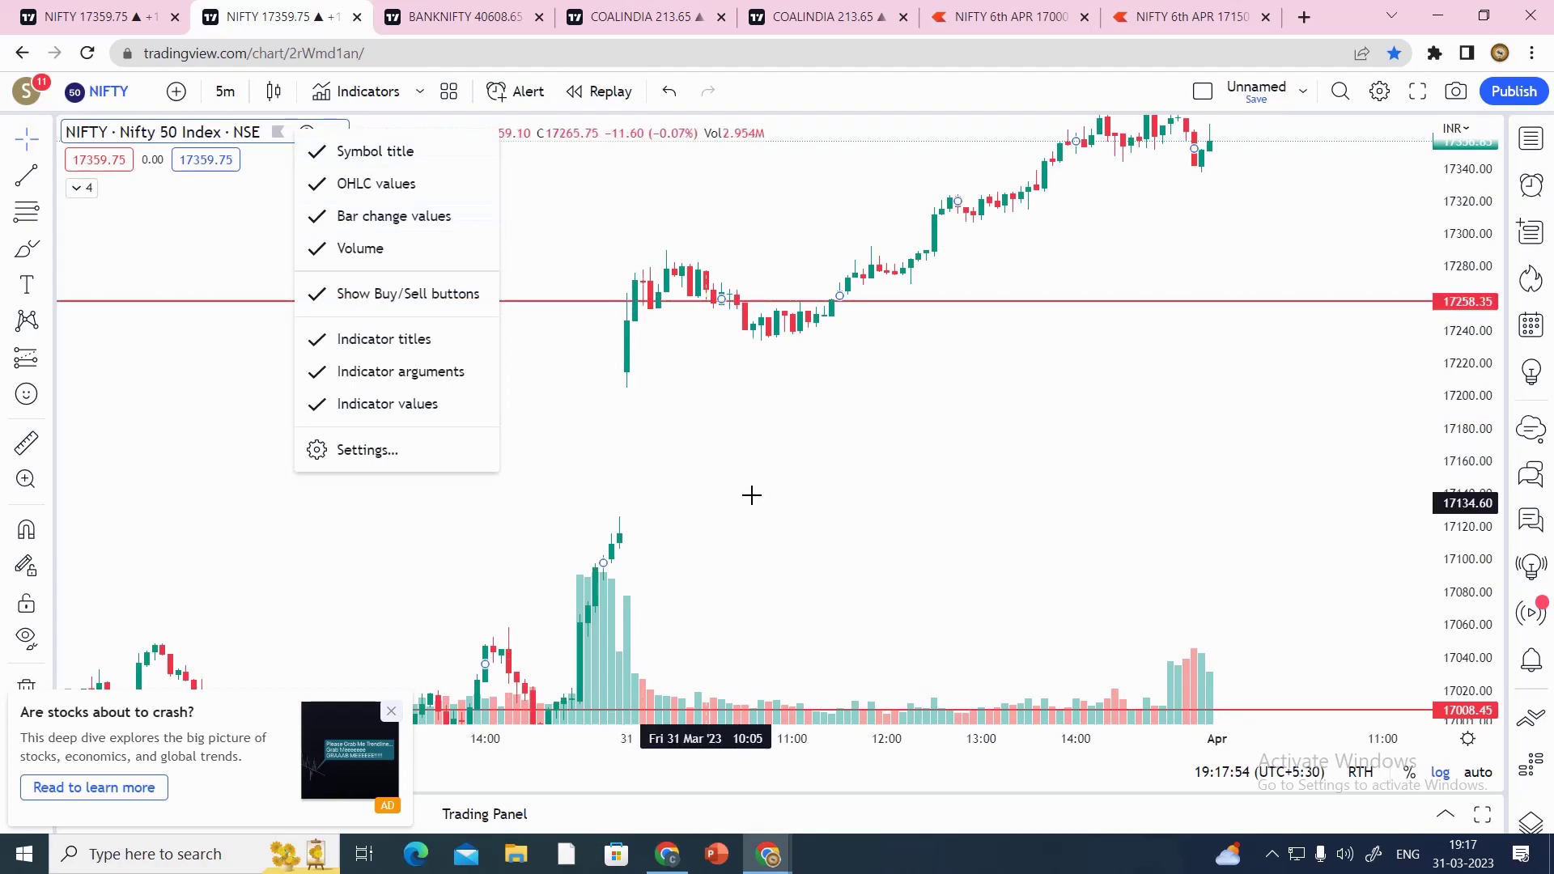
{"action": "left_click", "coordinate": [580, 466]}
{"action": "scroll", "coordinate": [647, 457], "scroll_direction": "left", "scroll_amount": 10}
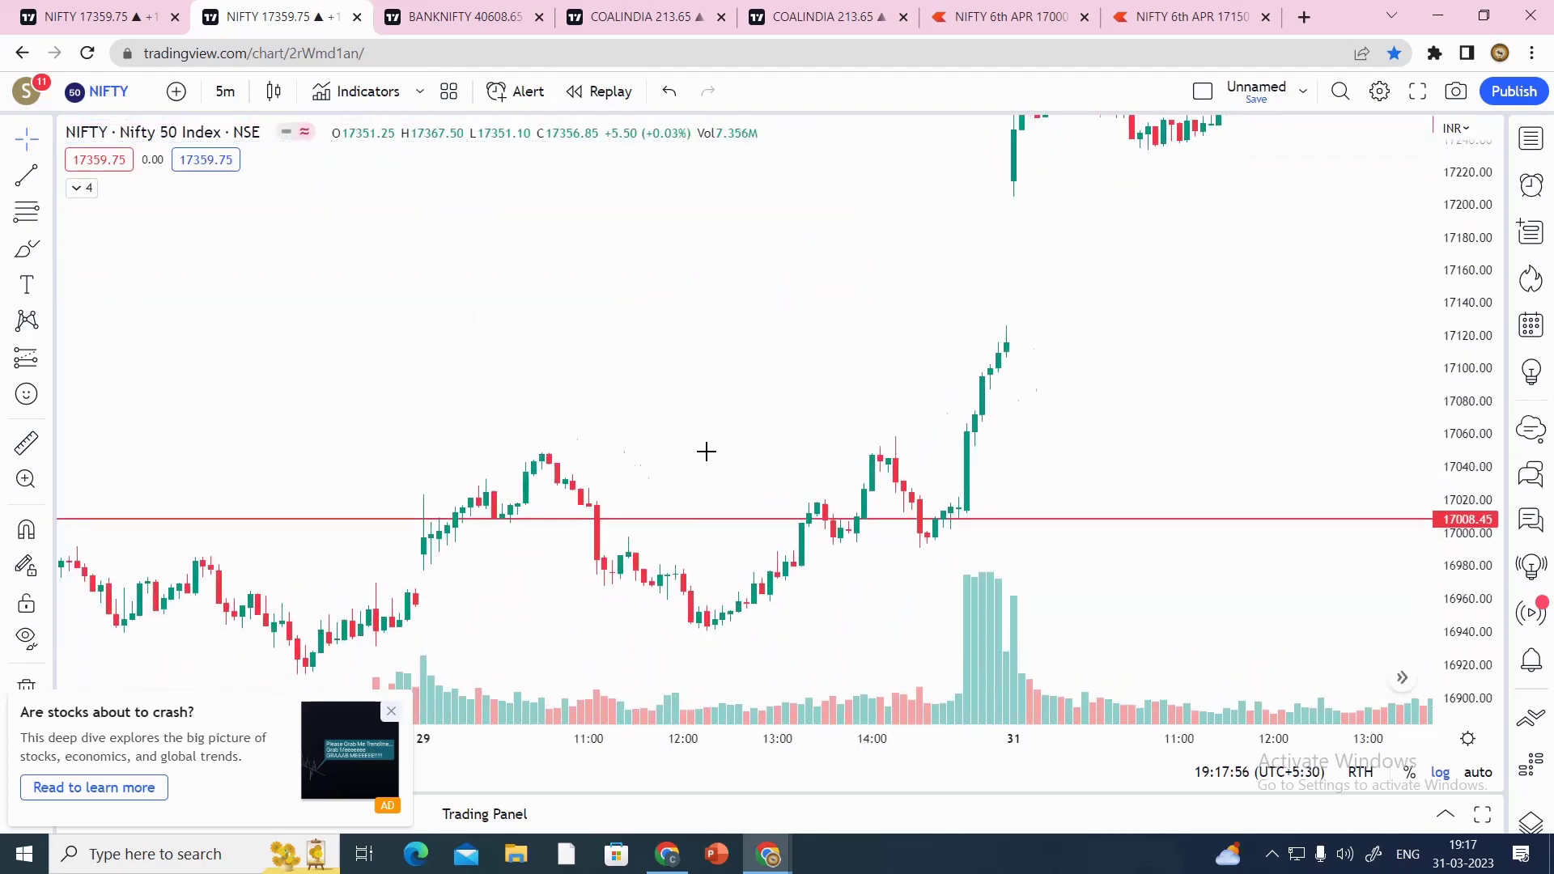
{"action": "scroll", "coordinate": [729, 470], "scroll_direction": "left", "scroll_amount": 3}
{"action": "scroll", "coordinate": [823, 514], "scroll_direction": "left", "scroll_amount": 3}
{"action": "scroll", "coordinate": [844, 510], "scroll_direction": "left", "scroll_amount": 3}
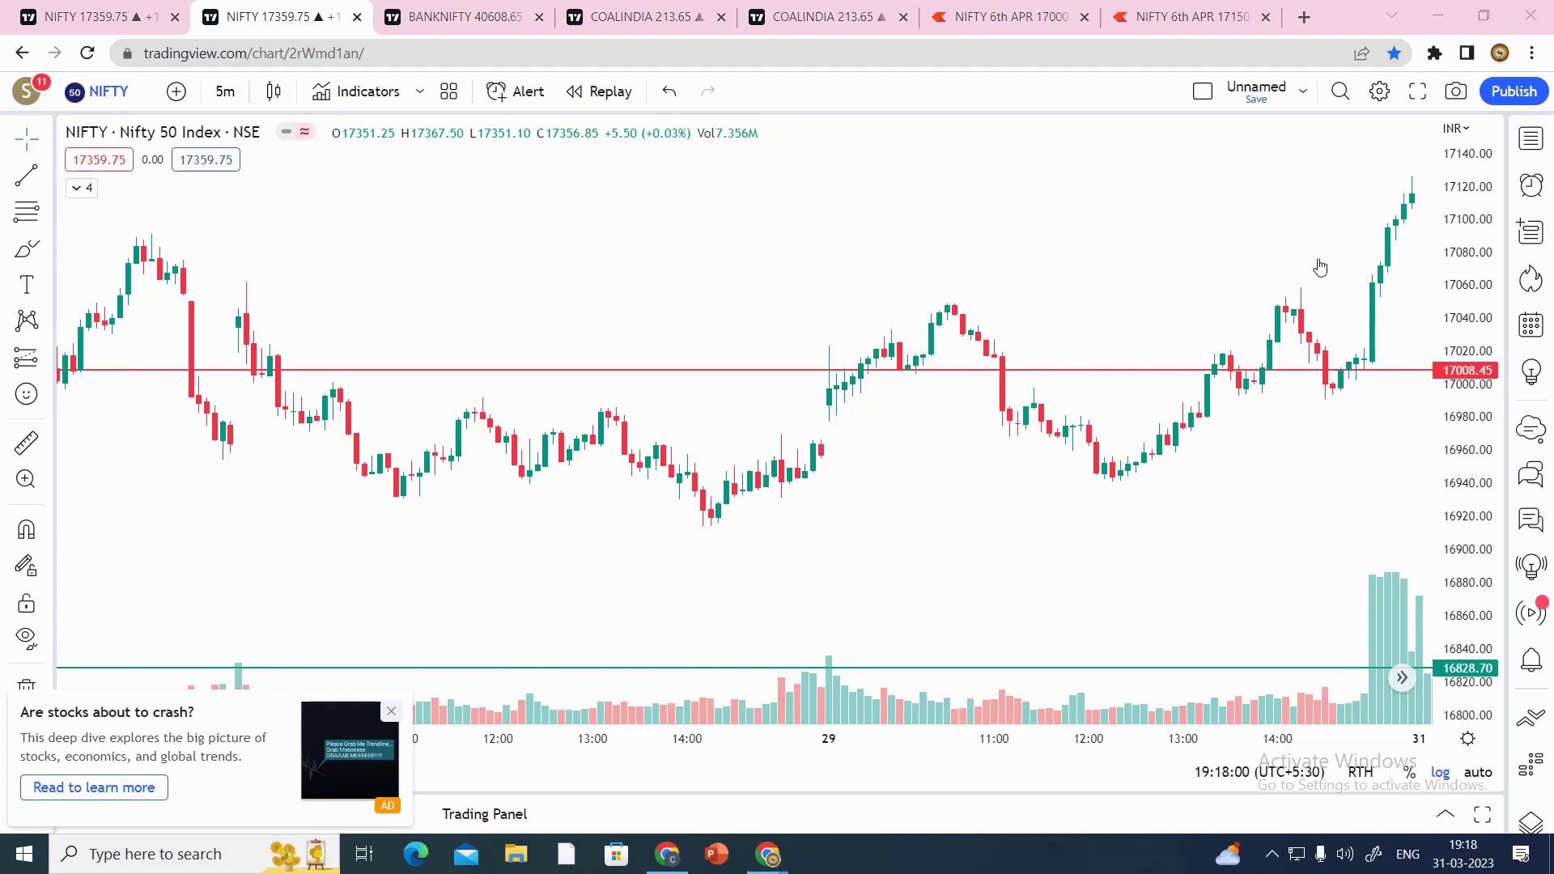
Mark the earlier high as H, the prior close as C, and the 29 March open level.
{"action": "mouse_move", "coordinate": [235, 283]}
{"action": "left_mouse_down"}
{"action": "mouse_move", "coordinate": [288, 288]}
{"action": "mouse_move", "coordinate": [243, 282]}
{"action": "mouse_move", "coordinate": [265, 279]}
{"action": "left_mouse_up"}
{"action": "mouse_move", "coordinate": [838, 443]}
{"action": "left_mouse_down"}
{"action": "mouse_move", "coordinate": [809, 444]}
{"action": "mouse_move", "coordinate": [884, 469]}
{"action": "left_mouse_up"}
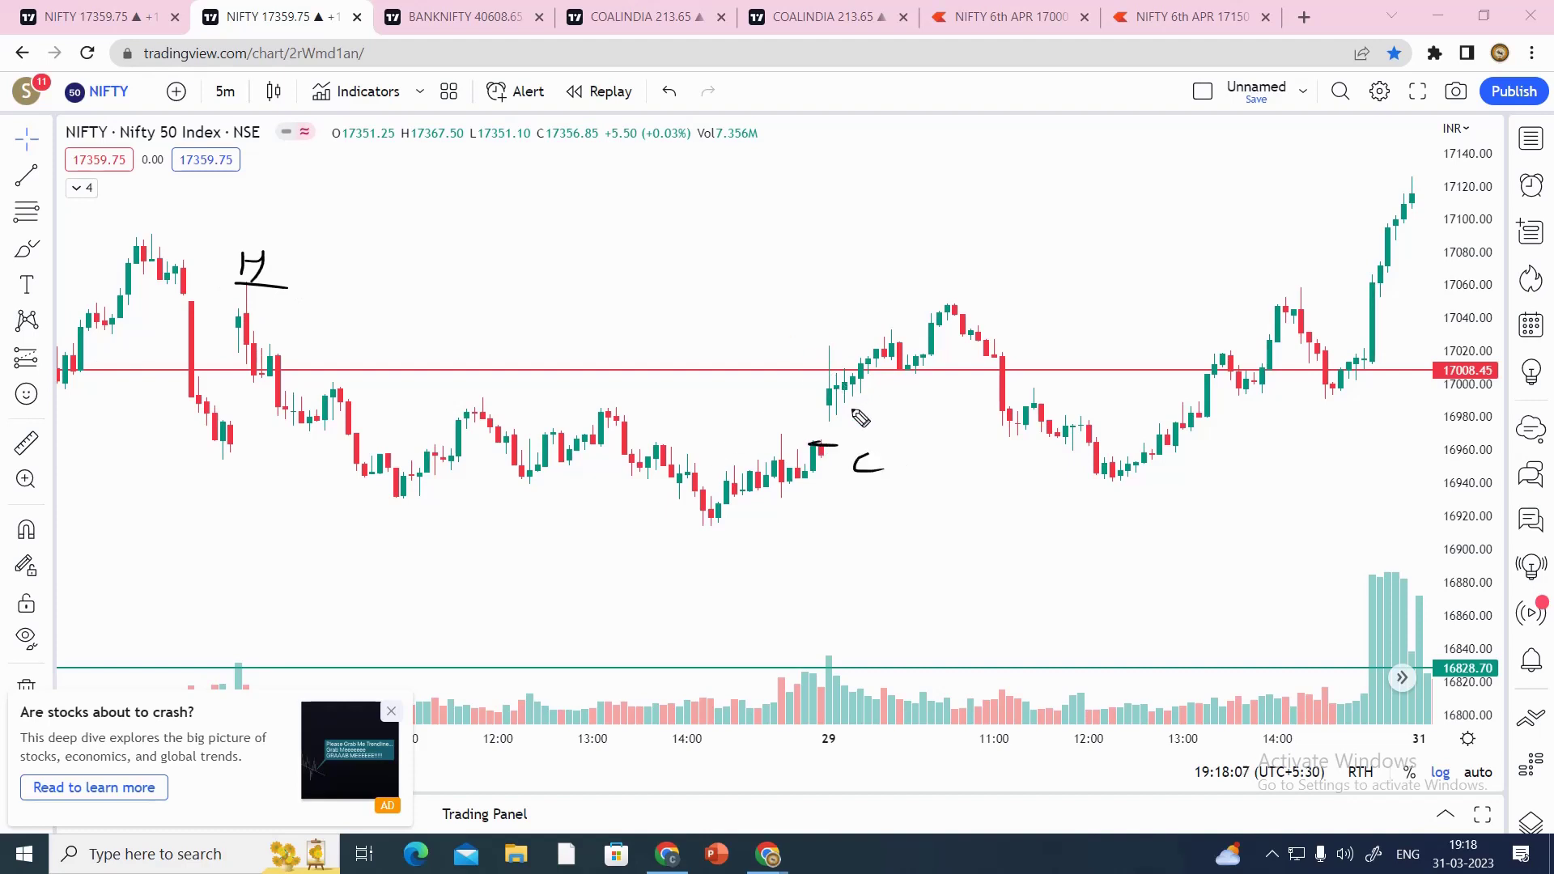
{"action": "left_click_drag", "start_coordinate": [843, 404], "coordinate": [782, 403]}
{"action": "mouse_move", "coordinate": [831, 405]}
{"action": "left_mouse_down"}
{"action": "mouse_move", "coordinate": [866, 405]}
{"action": "mouse_move", "coordinate": [888, 430]}
{"action": "mouse_move", "coordinate": [875, 430]}
{"action": "mouse_move", "coordinate": [914, 426]}
{"action": "mouse_move", "coordinate": [946, 455]}
{"action": "mouse_move", "coordinate": [1003, 418]}
{"action": "mouse_move", "coordinate": [1046, 443]}
{"action": "left_mouse_up"}
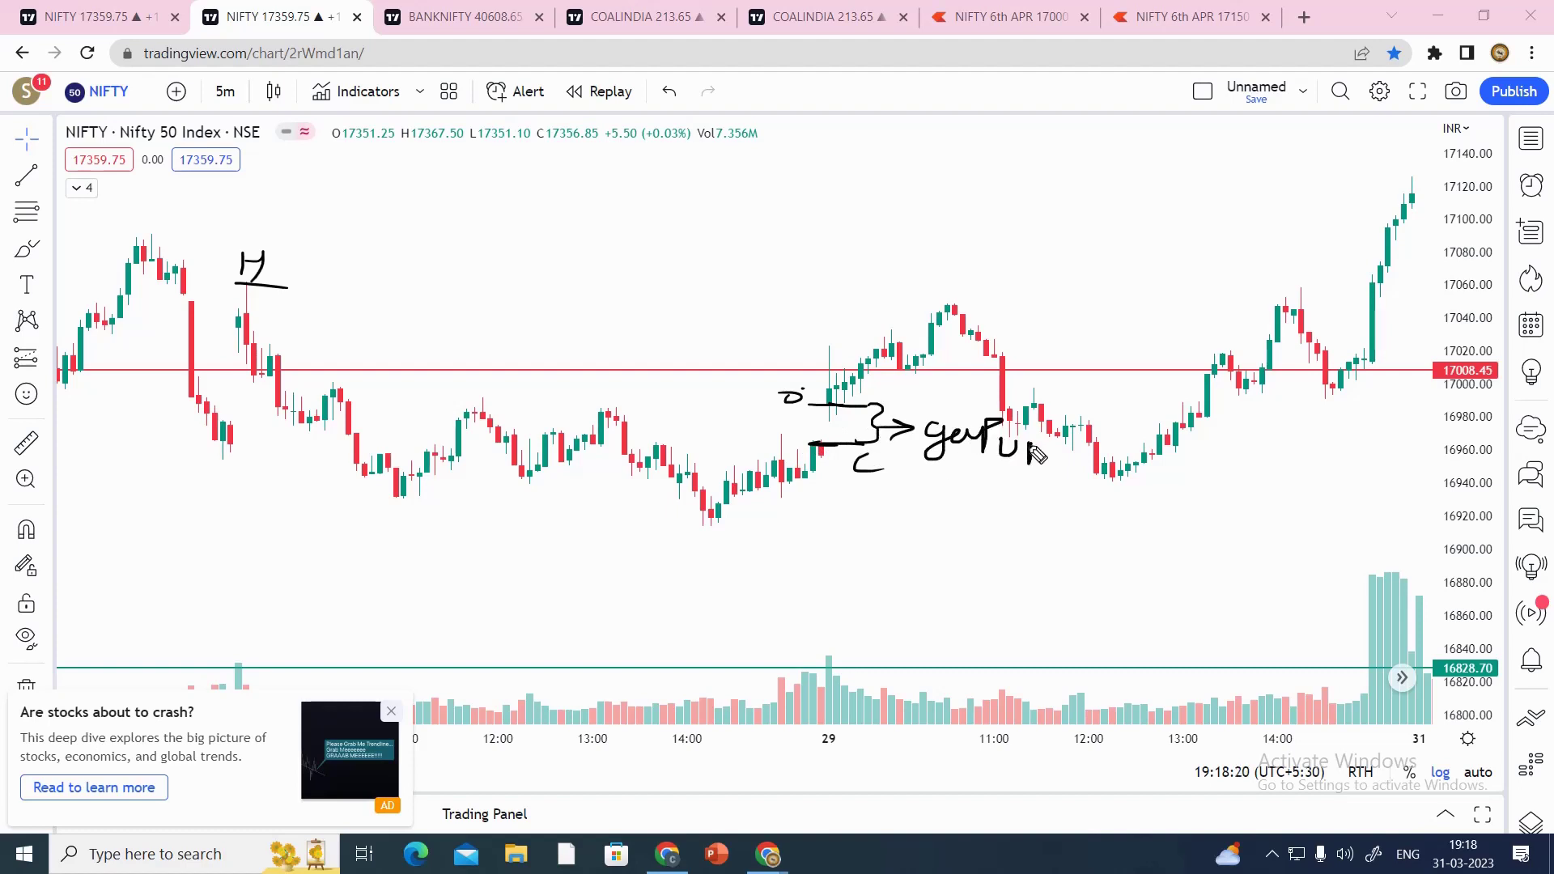
Write underlined 'gap UP' and 'Partial', and extend the previous-high line to the right.
{"action": "left_click_drag", "start_coordinate": [908, 468], "coordinate": [1025, 468]}
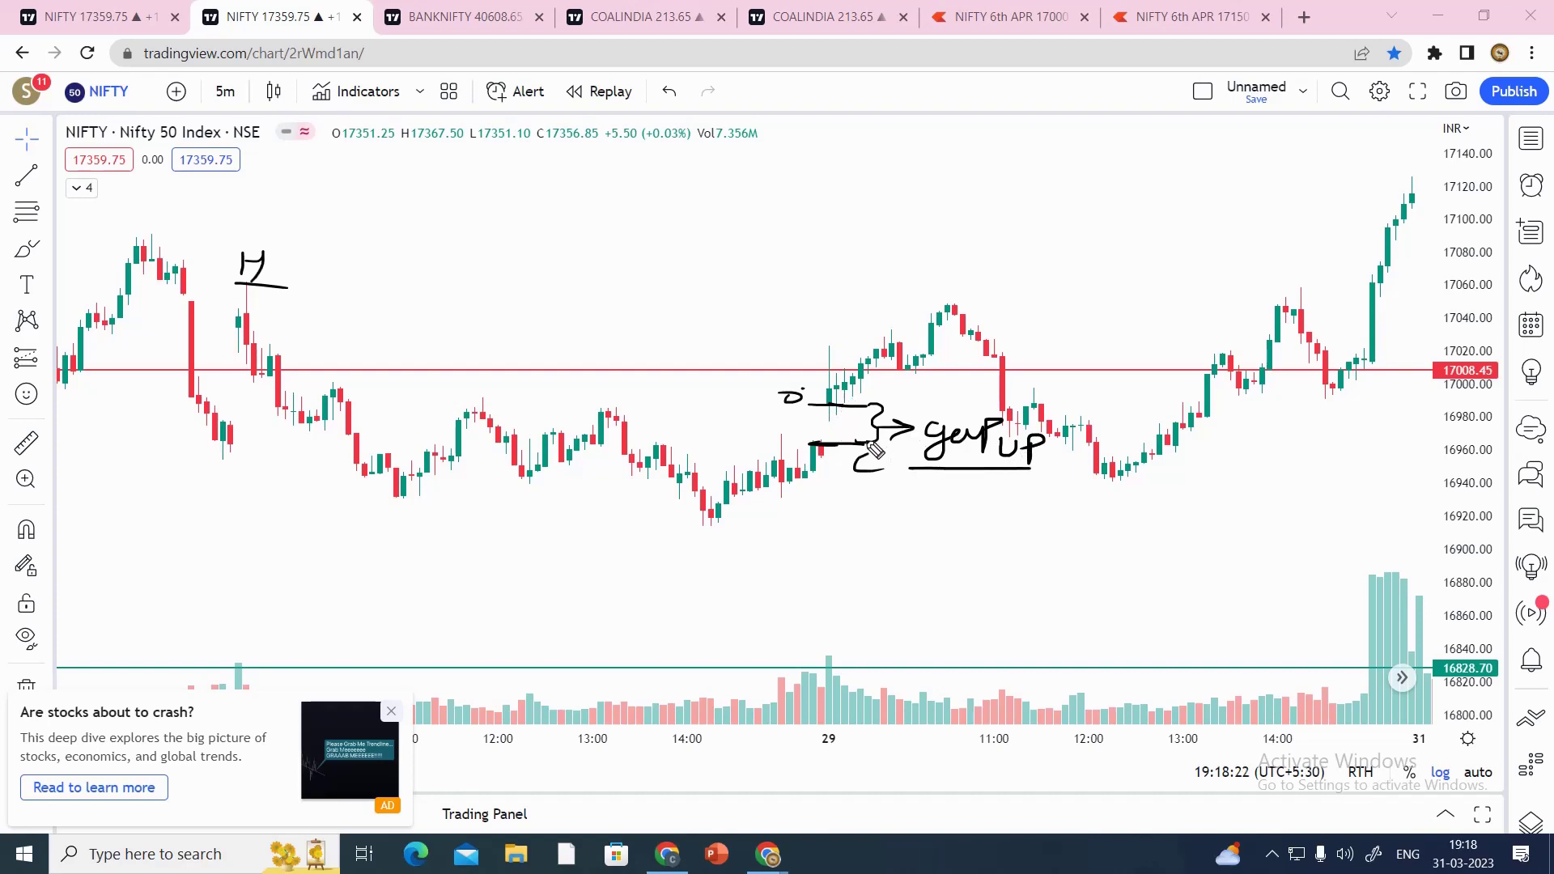
{"action": "mouse_move", "coordinate": [891, 491]}
{"action": "left_mouse_down"}
{"action": "mouse_move", "coordinate": [889, 531]}
{"action": "mouse_move", "coordinate": [898, 510]}
{"action": "left_mouse_up"}
{"action": "mouse_move", "coordinate": [908, 508]}
{"action": "left_mouse_down"}
{"action": "mouse_move", "coordinate": [923, 526]}
{"action": "mouse_move", "coordinate": [945, 510]}
{"action": "mouse_move", "coordinate": [1032, 530]}
{"action": "mouse_move", "coordinate": [1028, 555]}
{"action": "left_mouse_up"}
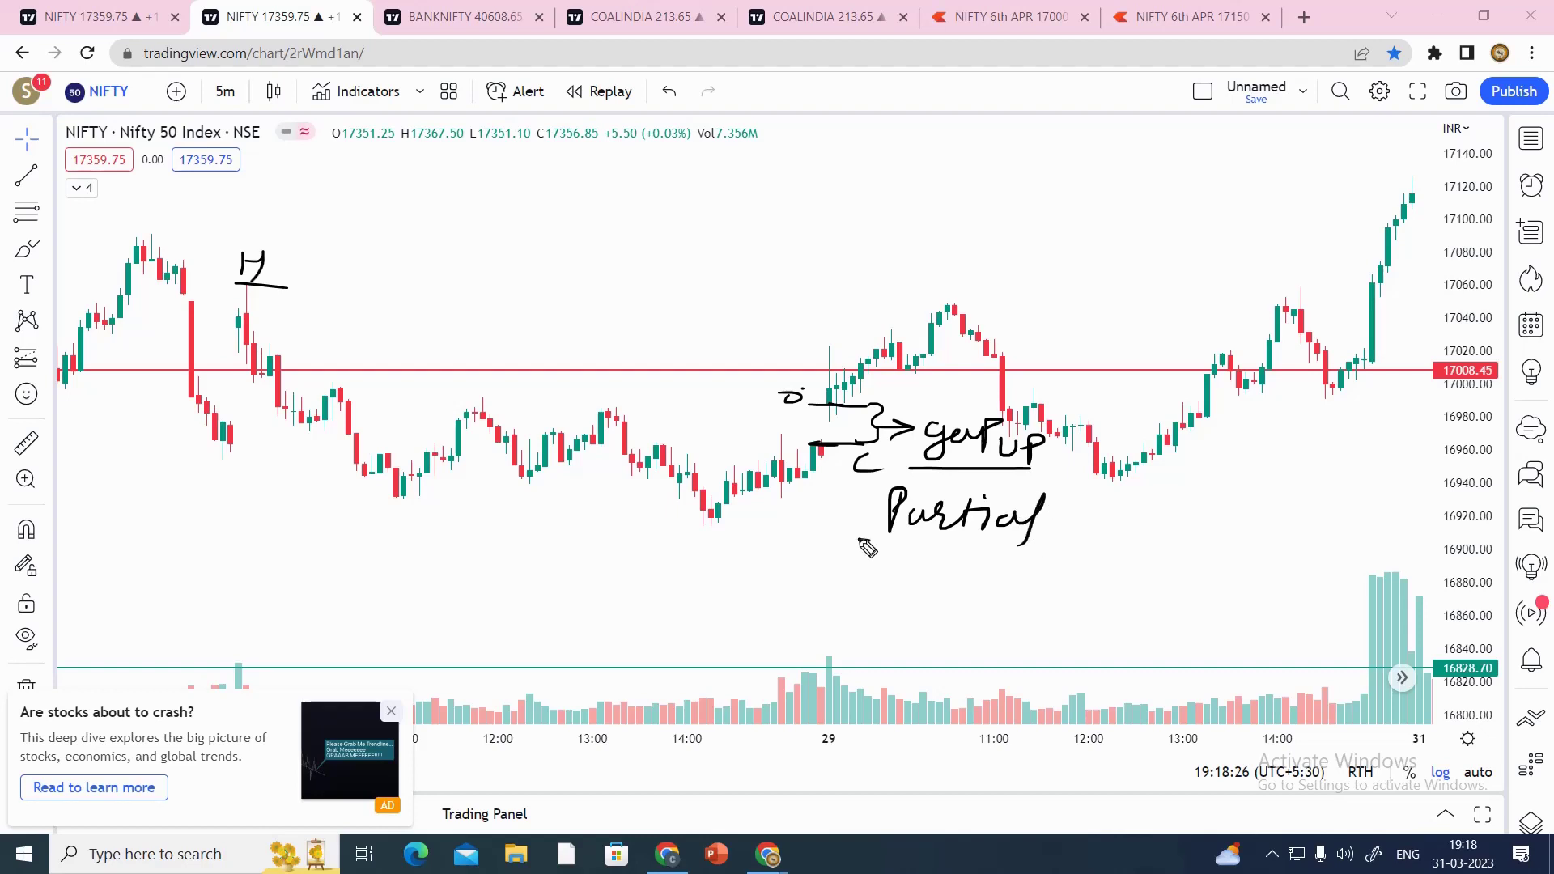
{"action": "left_click_drag", "start_coordinate": [860, 539], "coordinate": [1057, 541]}
{"action": "left_click_drag", "start_coordinate": [237, 283], "coordinate": [767, 290]}
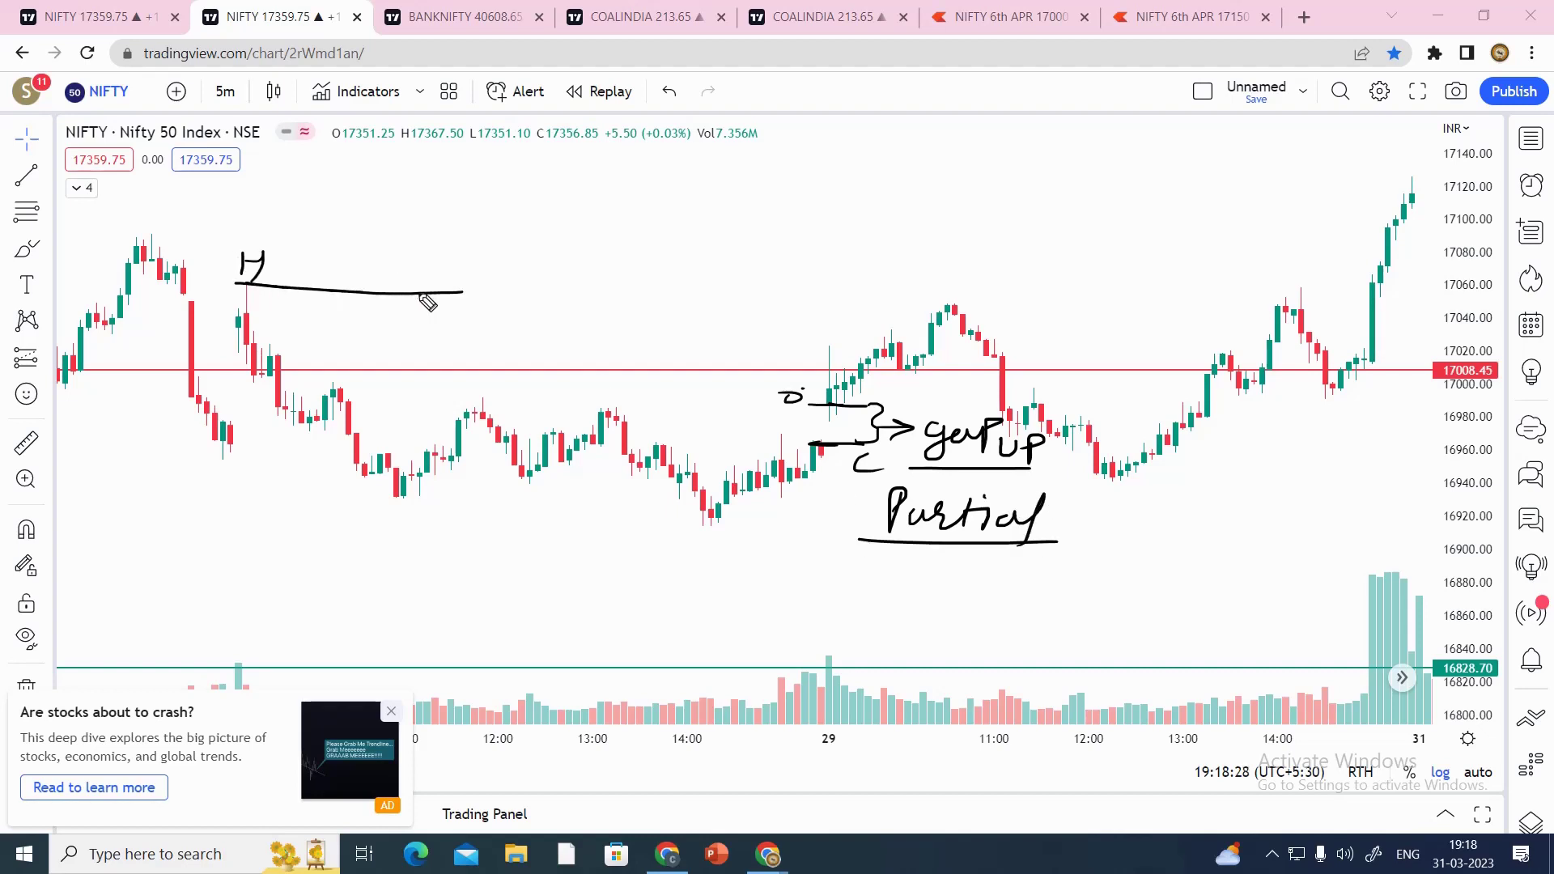
{"action": "left_click_drag", "start_coordinate": [659, 288], "coordinate": [1054, 291]}
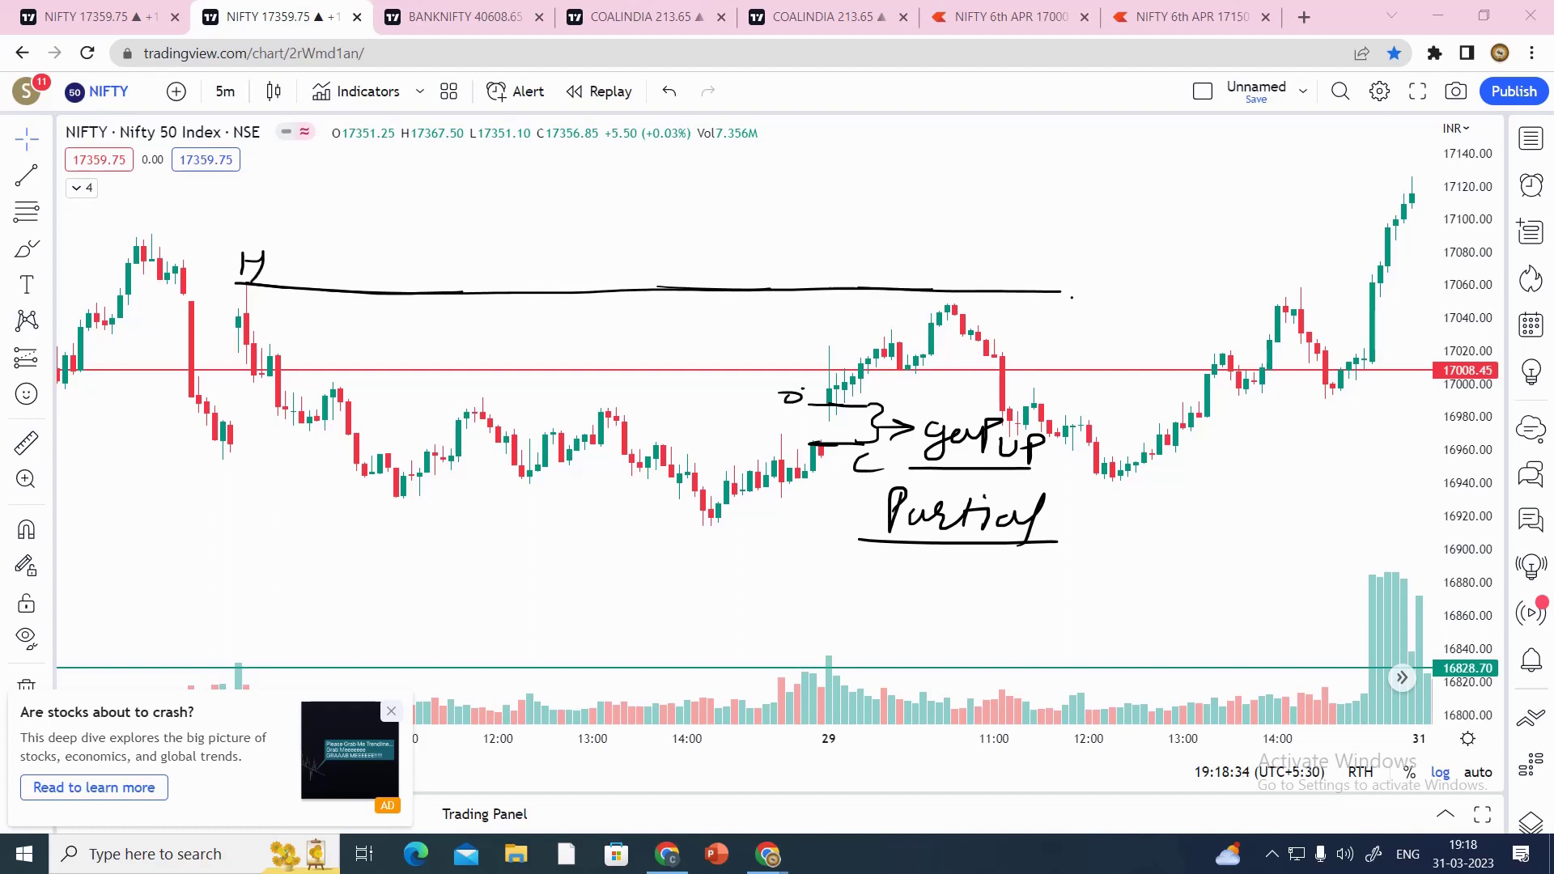
Clear the notes, draw an arrow from the open to the 17040 peak, and a line at the previous day's high.
{"action": "key", "text": "Escape"}
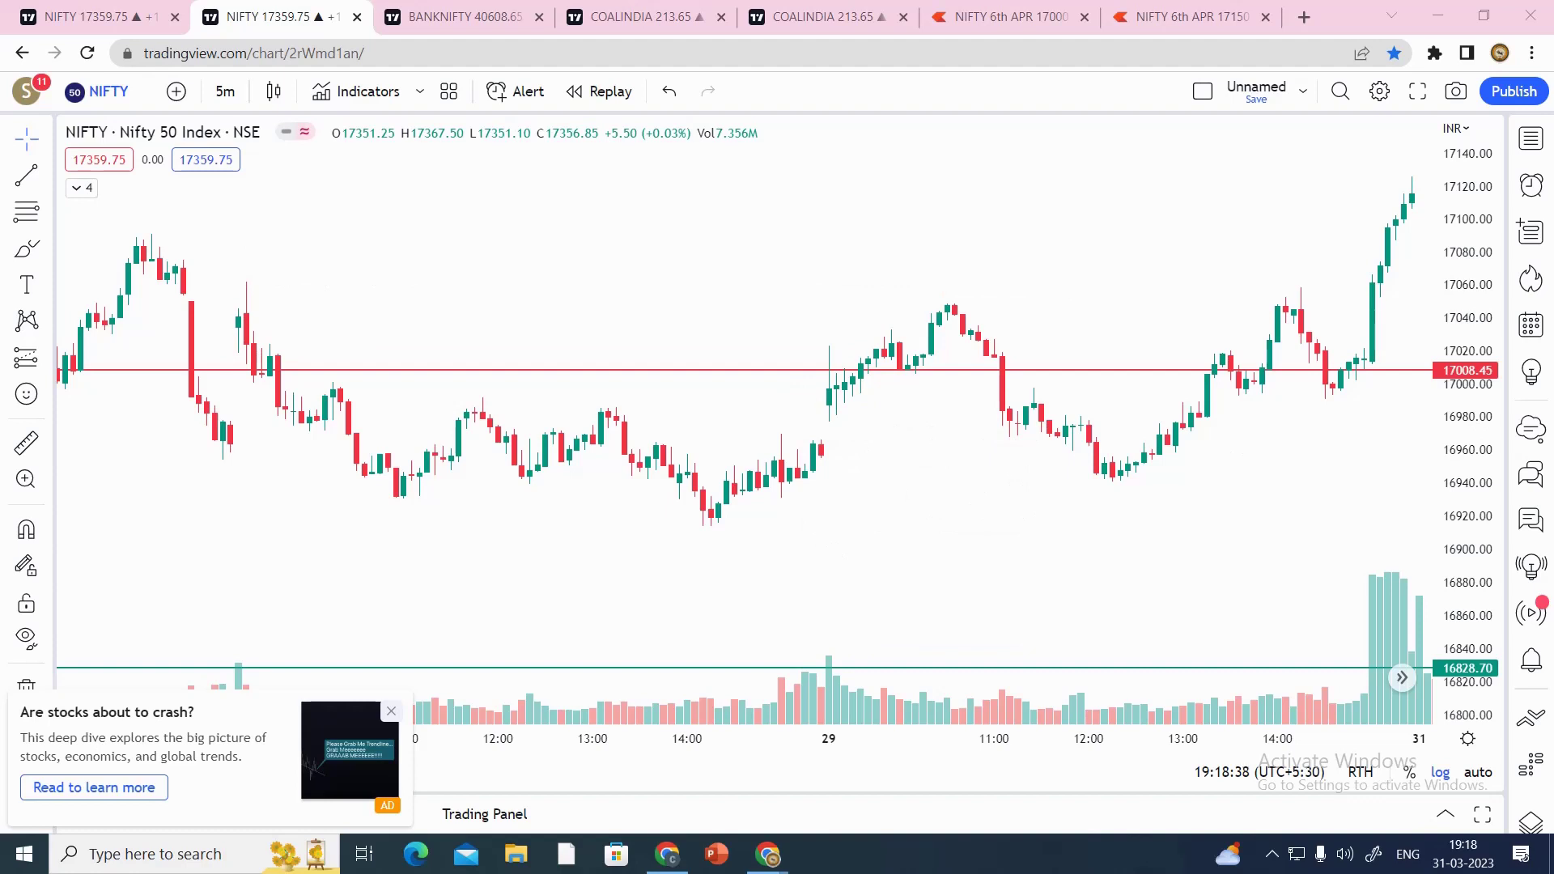
{"action": "scroll", "coordinate": [937, 502], "scroll_direction": "right", "scroll_amount": 3}
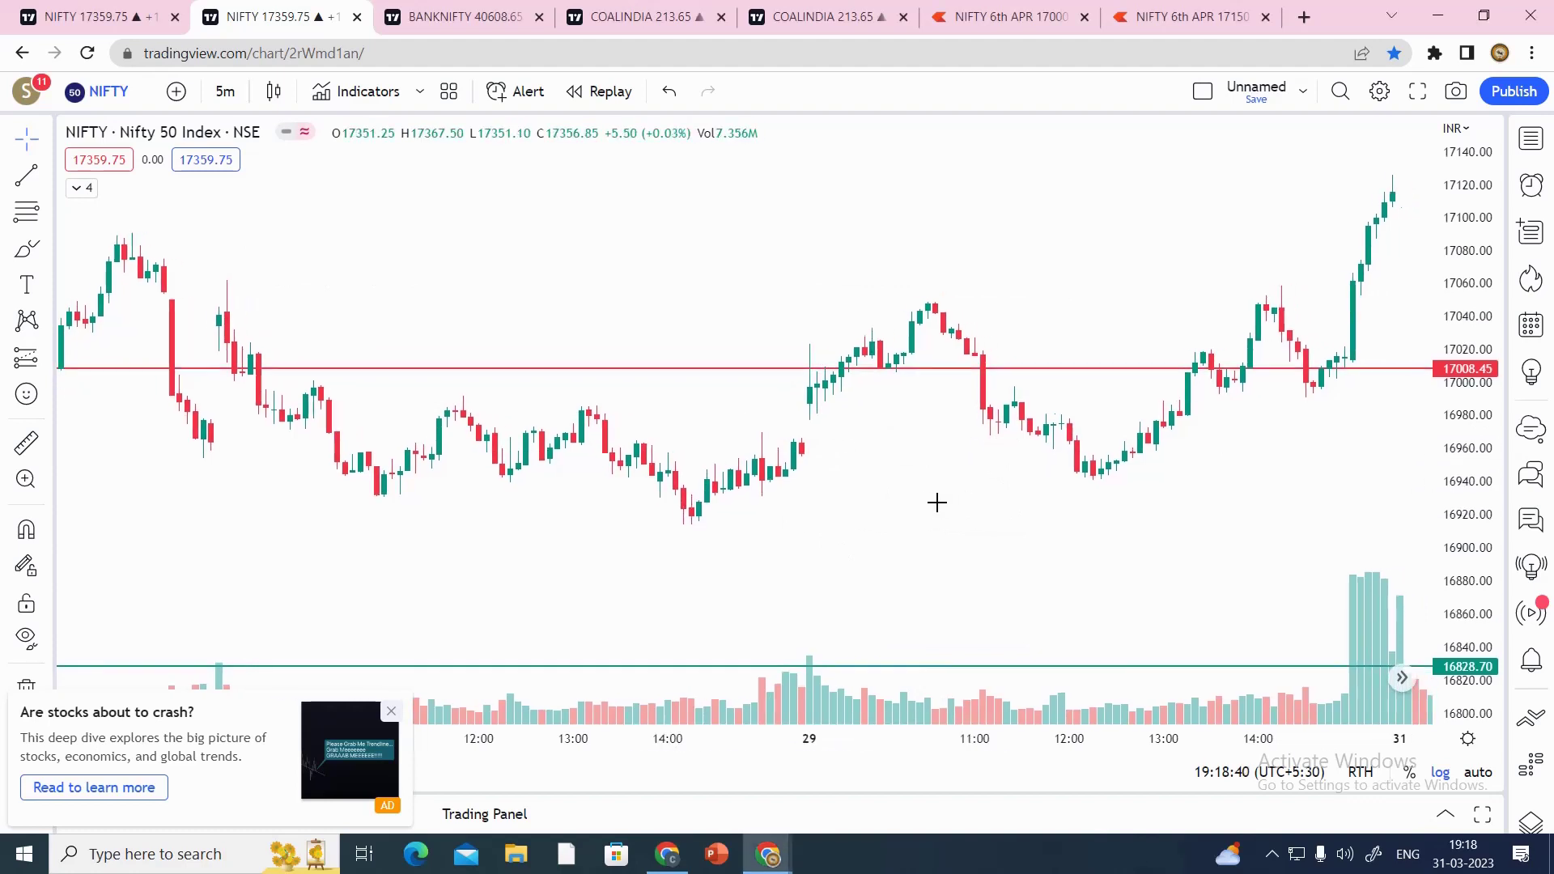
{"action": "scroll", "coordinate": [937, 503], "scroll_direction": "right", "scroll_amount": 3}
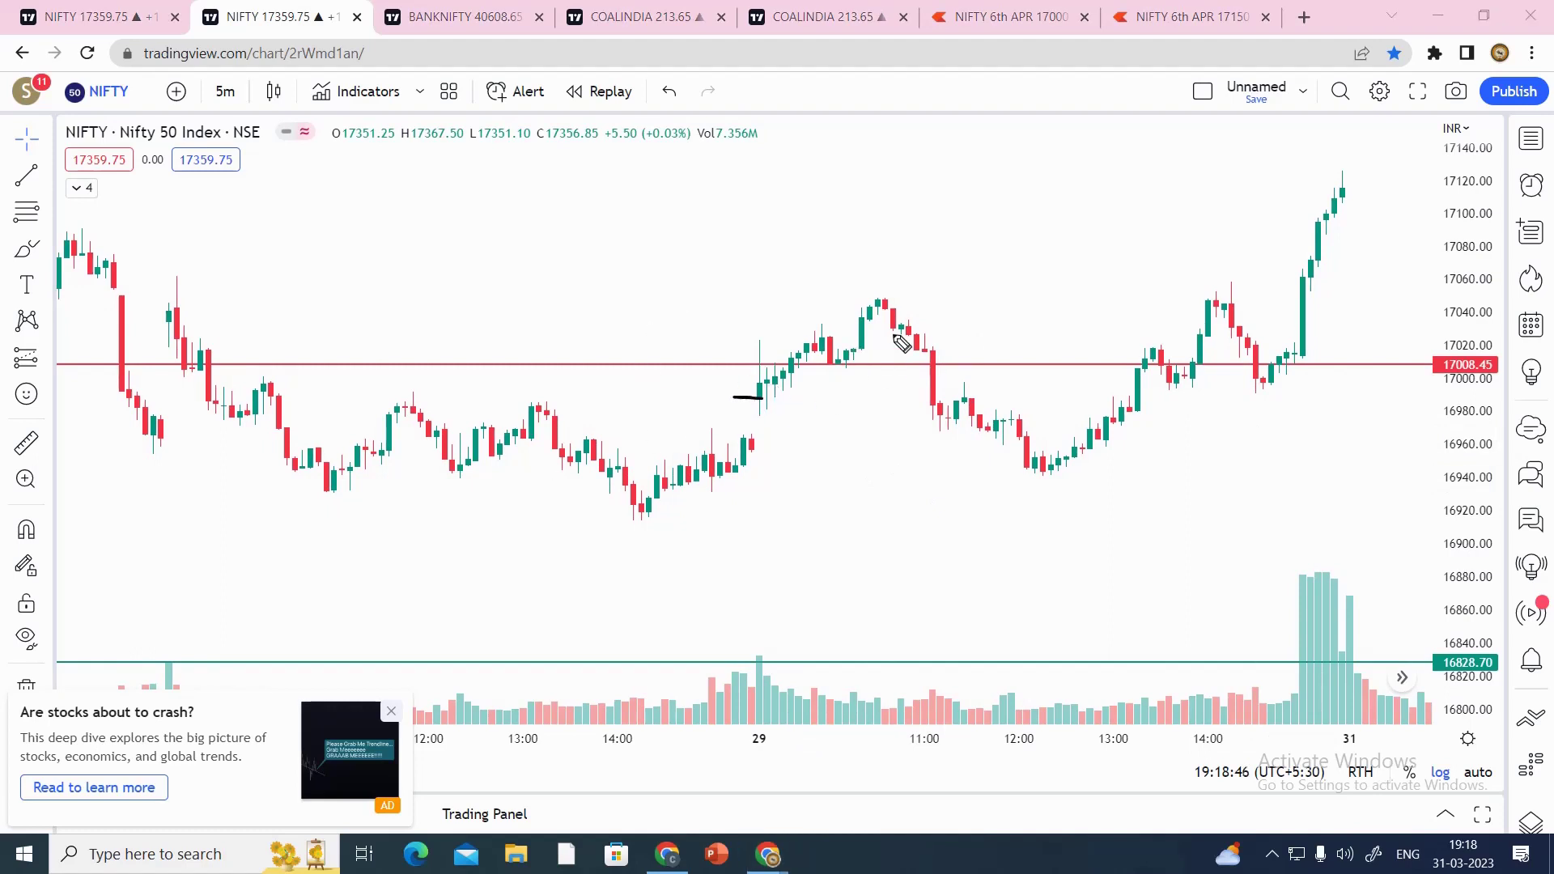
{"action": "mouse_move", "coordinate": [771, 394]}
{"action": "left_mouse_down"}
{"action": "mouse_move", "coordinate": [900, 309]}
{"action": "mouse_move", "coordinate": [892, 332]}
{"action": "left_mouse_up"}
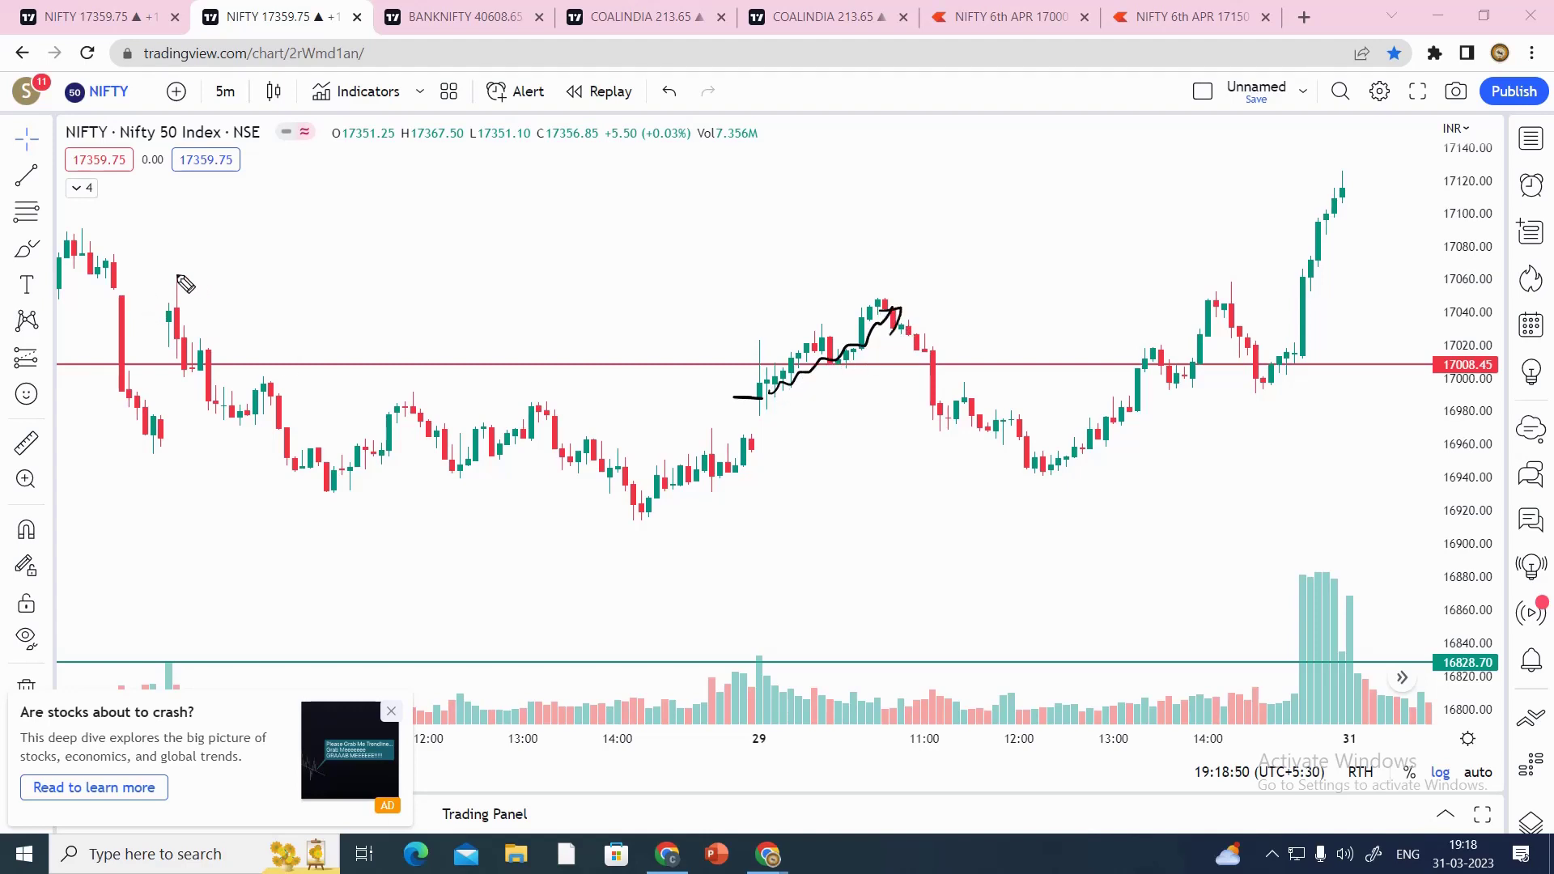
{"action": "left_click_drag", "start_coordinate": [163, 277], "coordinate": [933, 295]}
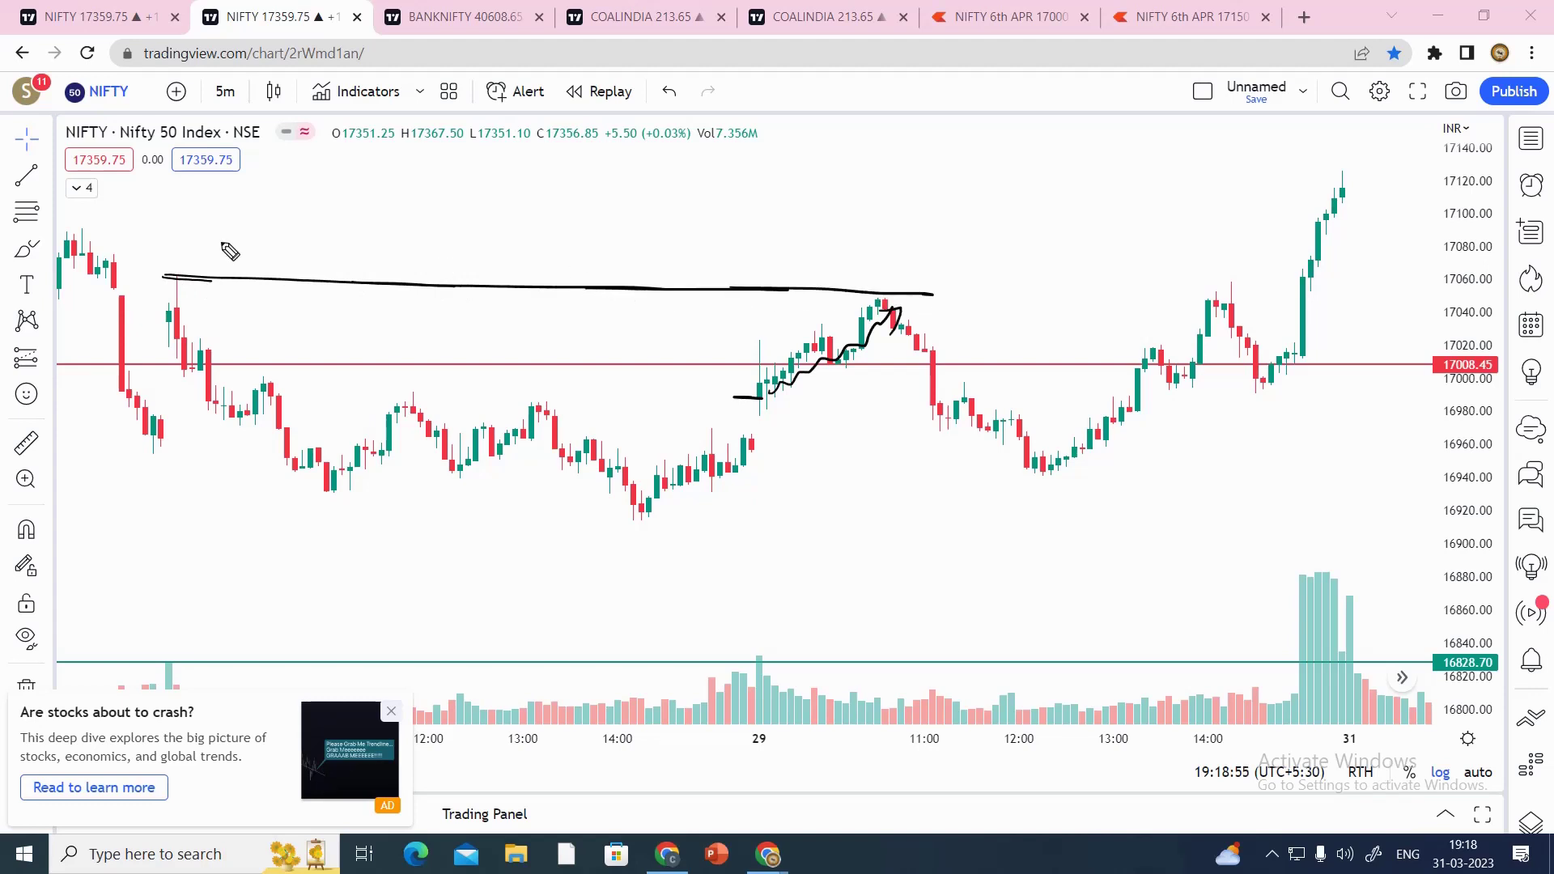
{"action": "mouse_move", "coordinate": [468, 250]}
{"action": "left_mouse_down"}
{"action": "mouse_move", "coordinate": [469, 276]}
{"action": "mouse_move", "coordinate": [640, 267]}
{"action": "mouse_move", "coordinate": [625, 297]}
{"action": "left_mouse_up"}
{"action": "left_click", "coordinate": [521, 270]}
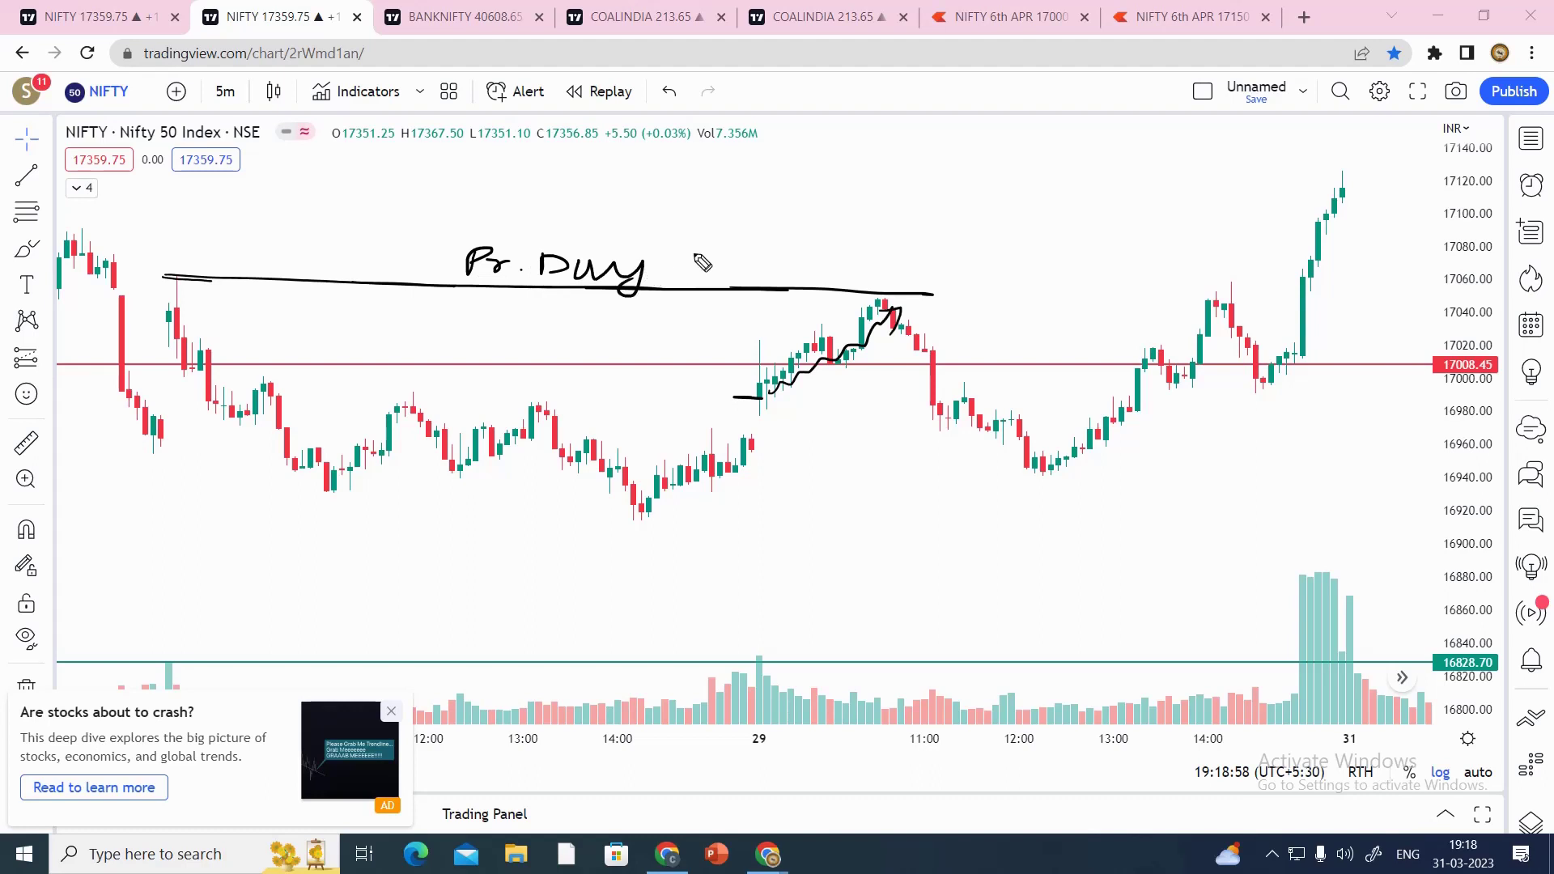
{"action": "left_click_drag", "start_coordinate": [696, 252], "coordinate": [688, 283]}
{"action": "left_click_drag", "start_coordinate": [686, 272], "coordinate": [717, 282]}
{"action": "left_click", "coordinate": [723, 283]}
{"action": "left_click_drag", "start_coordinate": [468, 305], "coordinate": [685, 306]}
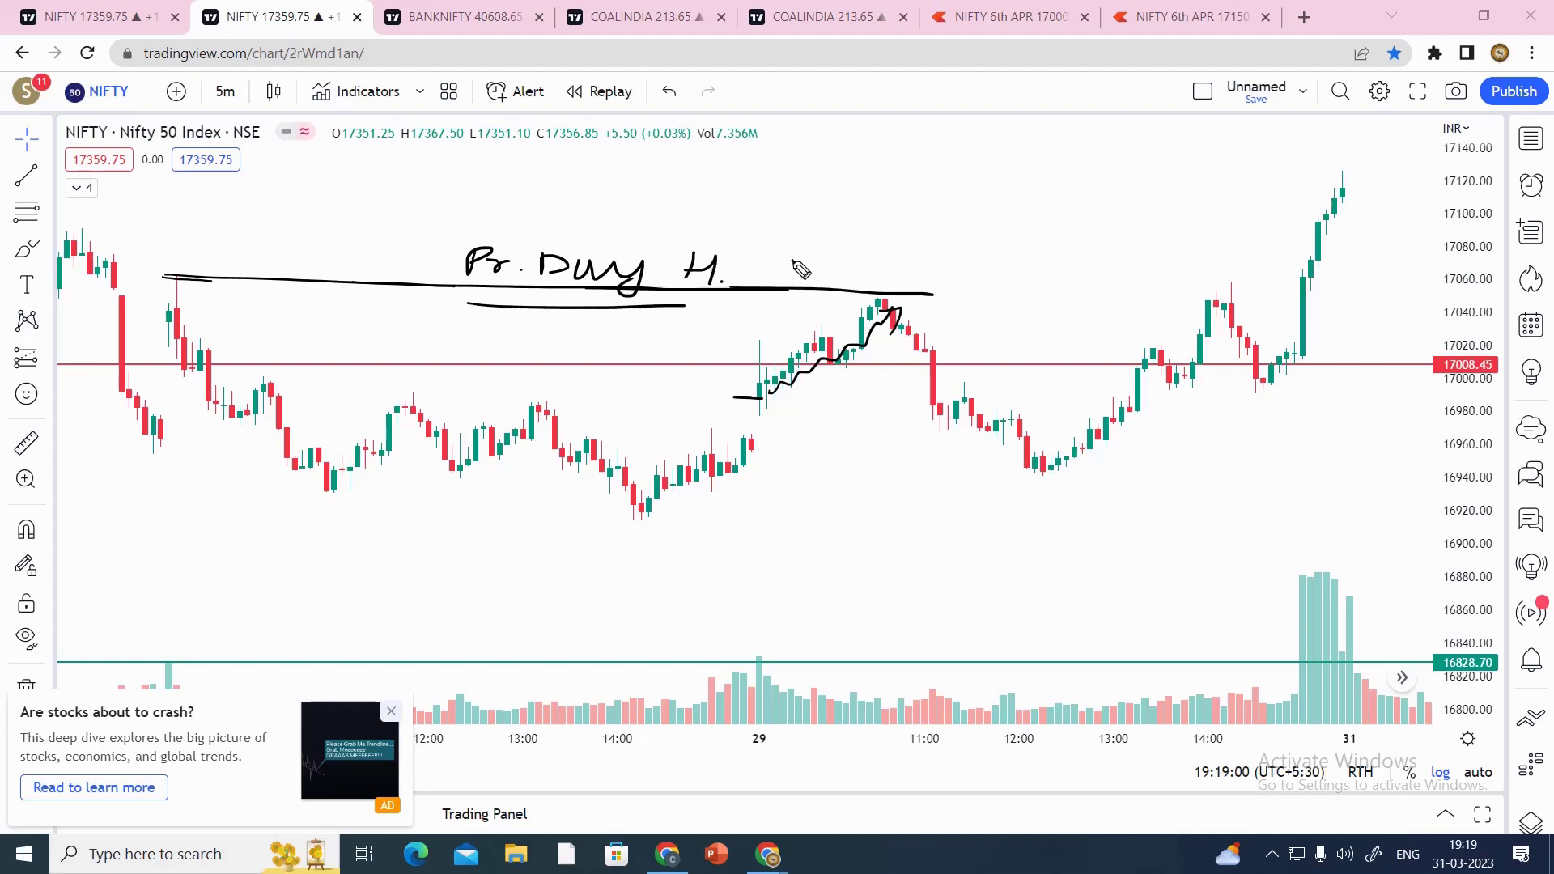
{"action": "mouse_move", "coordinate": [783, 256]}
{"action": "left_mouse_down"}
{"action": "mouse_move", "coordinate": [812, 287]}
{"action": "mouse_move", "coordinate": [963, 279]}
{"action": "mouse_move", "coordinate": [1028, 255]}
{"action": "left_mouse_up"}
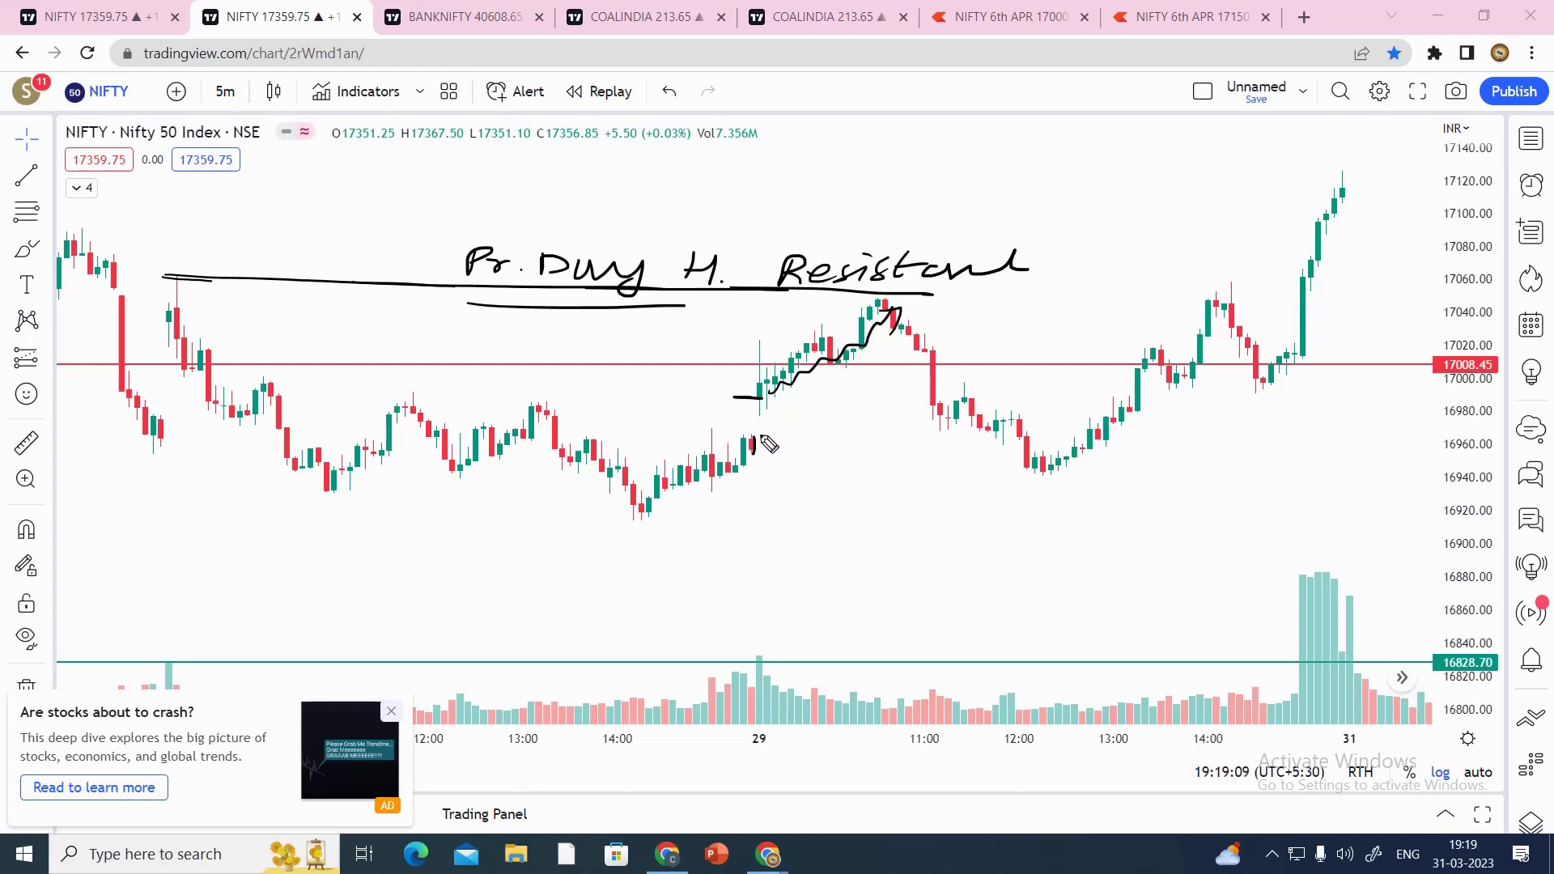
Box the support zone, arrow down to underlined 'support', circle the retest candles and write 'Buy'.
{"action": "left_click_drag", "start_coordinate": [761, 438], "coordinate": [1056, 430]}
{"action": "left_click_drag", "start_coordinate": [754, 453], "coordinate": [1069, 428]}
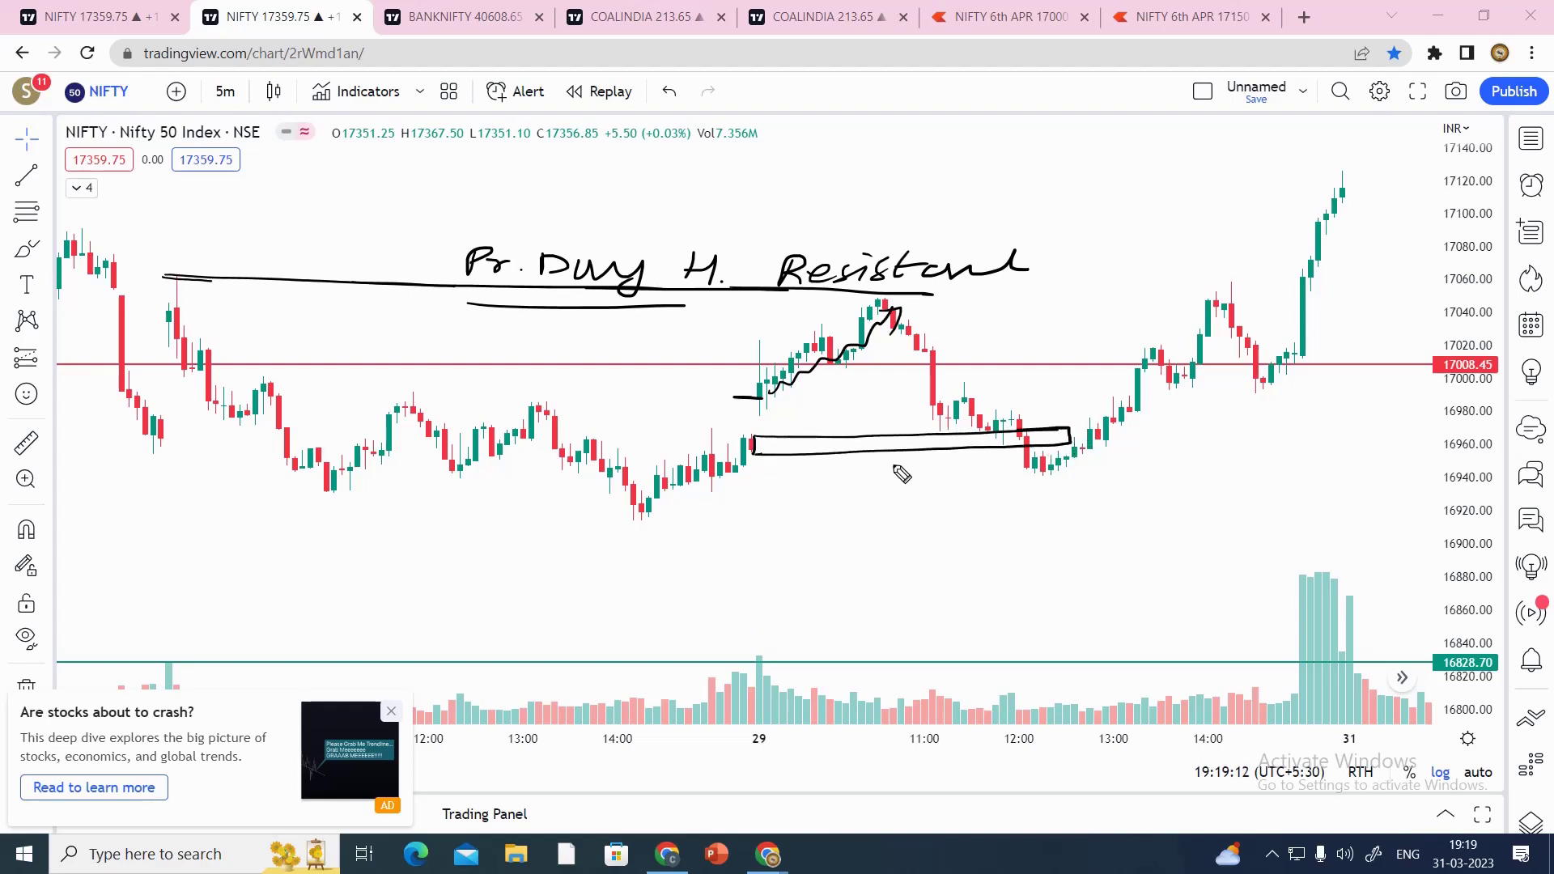
{"action": "left_click_drag", "start_coordinate": [855, 446], "coordinate": [843, 506]}
{"action": "left_click_drag", "start_coordinate": [827, 492], "coordinate": [855, 479]}
{"action": "mouse_move", "coordinate": [786, 544]}
{"action": "left_mouse_down"}
{"action": "mouse_move", "coordinate": [814, 571]}
{"action": "mouse_move", "coordinate": [922, 562]}
{"action": "mouse_move", "coordinate": [971, 540]}
{"action": "left_mouse_up"}
{"action": "left_click_drag", "start_coordinate": [721, 592], "coordinate": [980, 570]}
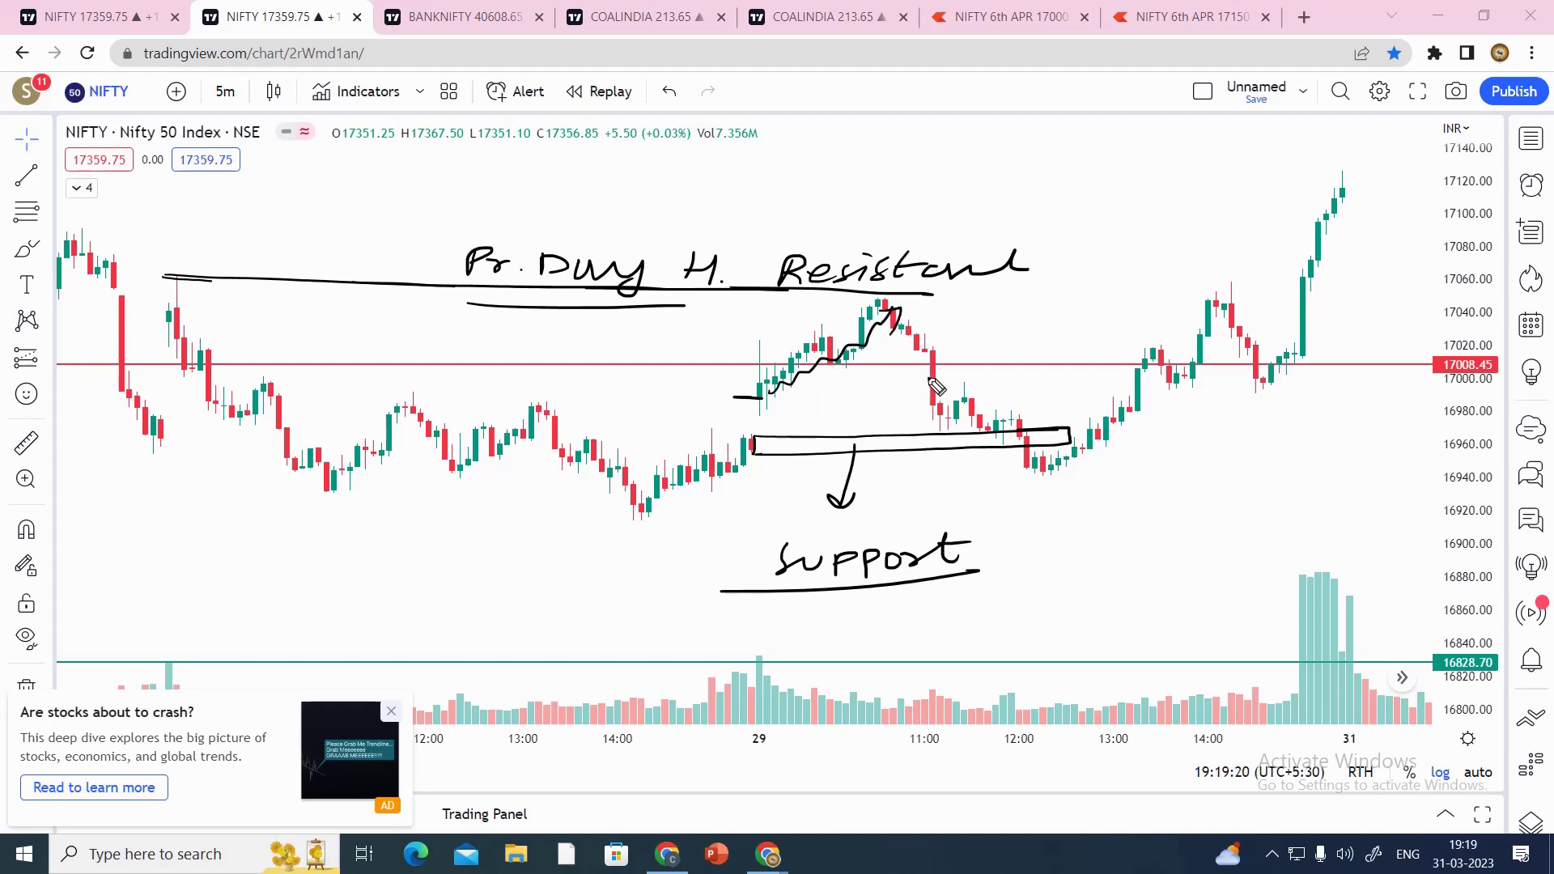
{"action": "mouse_move", "coordinate": [982, 424]}
{"action": "left_mouse_down"}
{"action": "mouse_move", "coordinate": [1061, 427]}
{"action": "mouse_move", "coordinate": [905, 426]}
{"action": "left_mouse_up"}
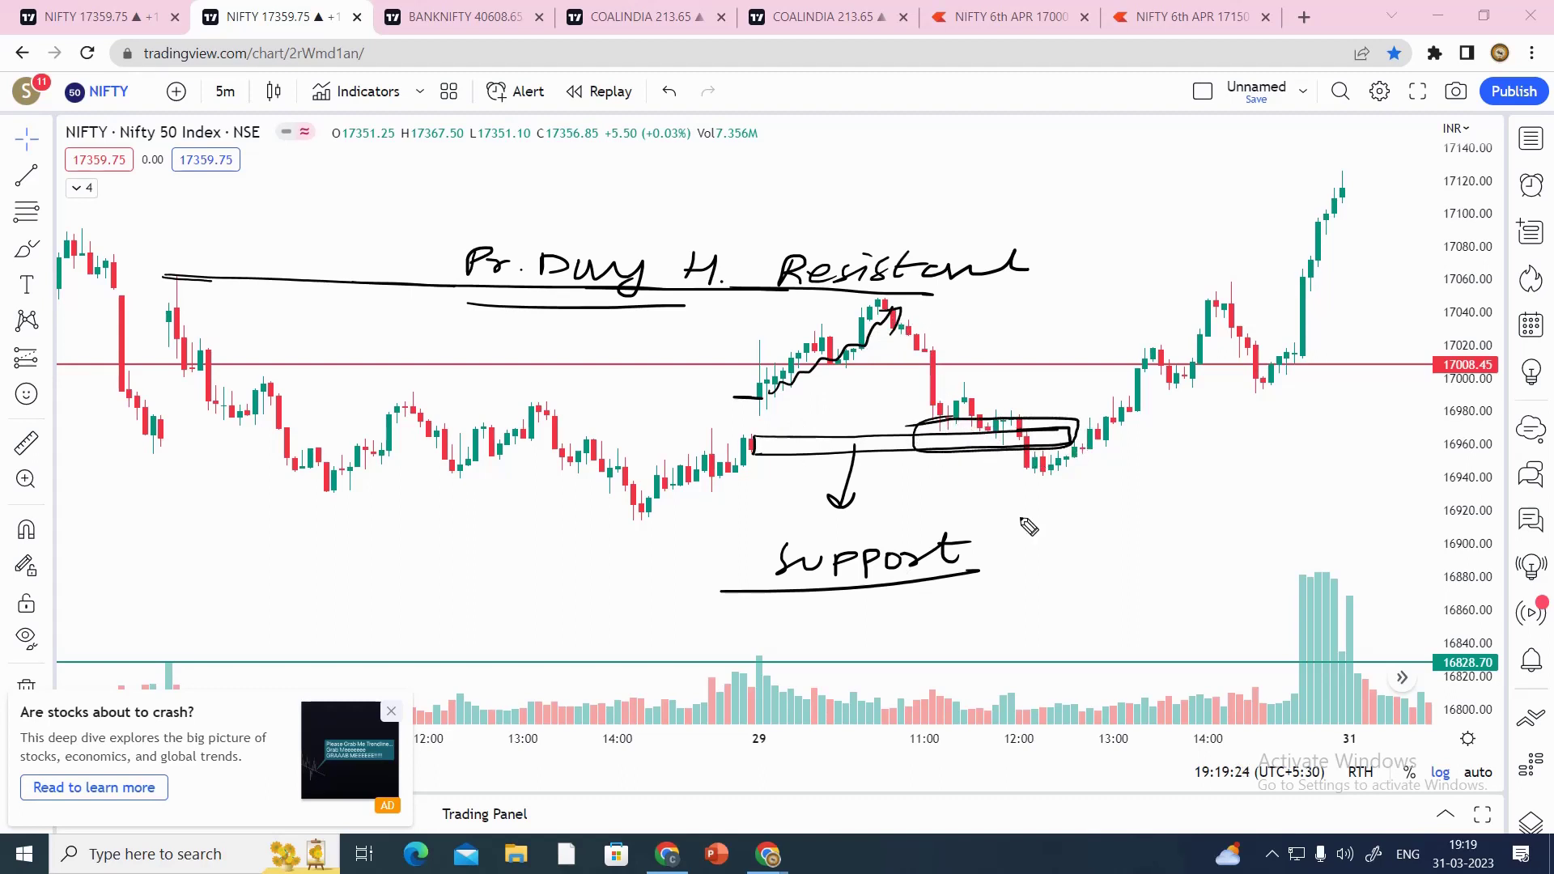
{"action": "mouse_move", "coordinate": [1072, 567]}
{"action": "left_mouse_down"}
{"action": "mouse_move", "coordinate": [1067, 599]}
{"action": "mouse_move", "coordinate": [1122, 577]}
{"action": "mouse_move", "coordinate": [1150, 603]}
{"action": "left_mouse_up"}
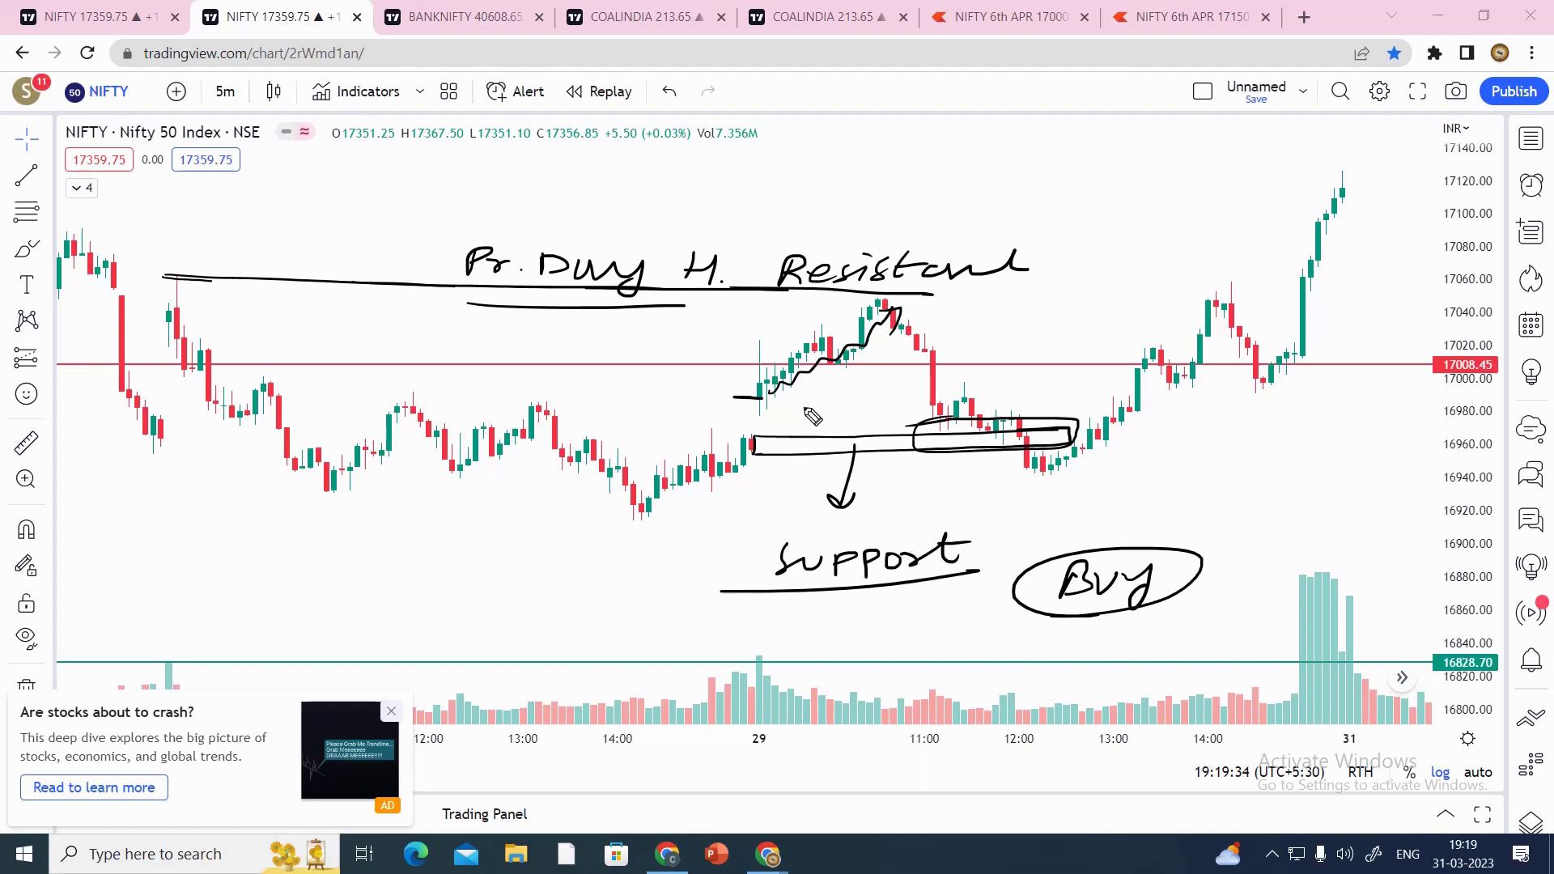
Clear the notes, redraw the 29 March support box, circle the bounce, and draw a downward arrow.
{"action": "key", "text": "Escape"}
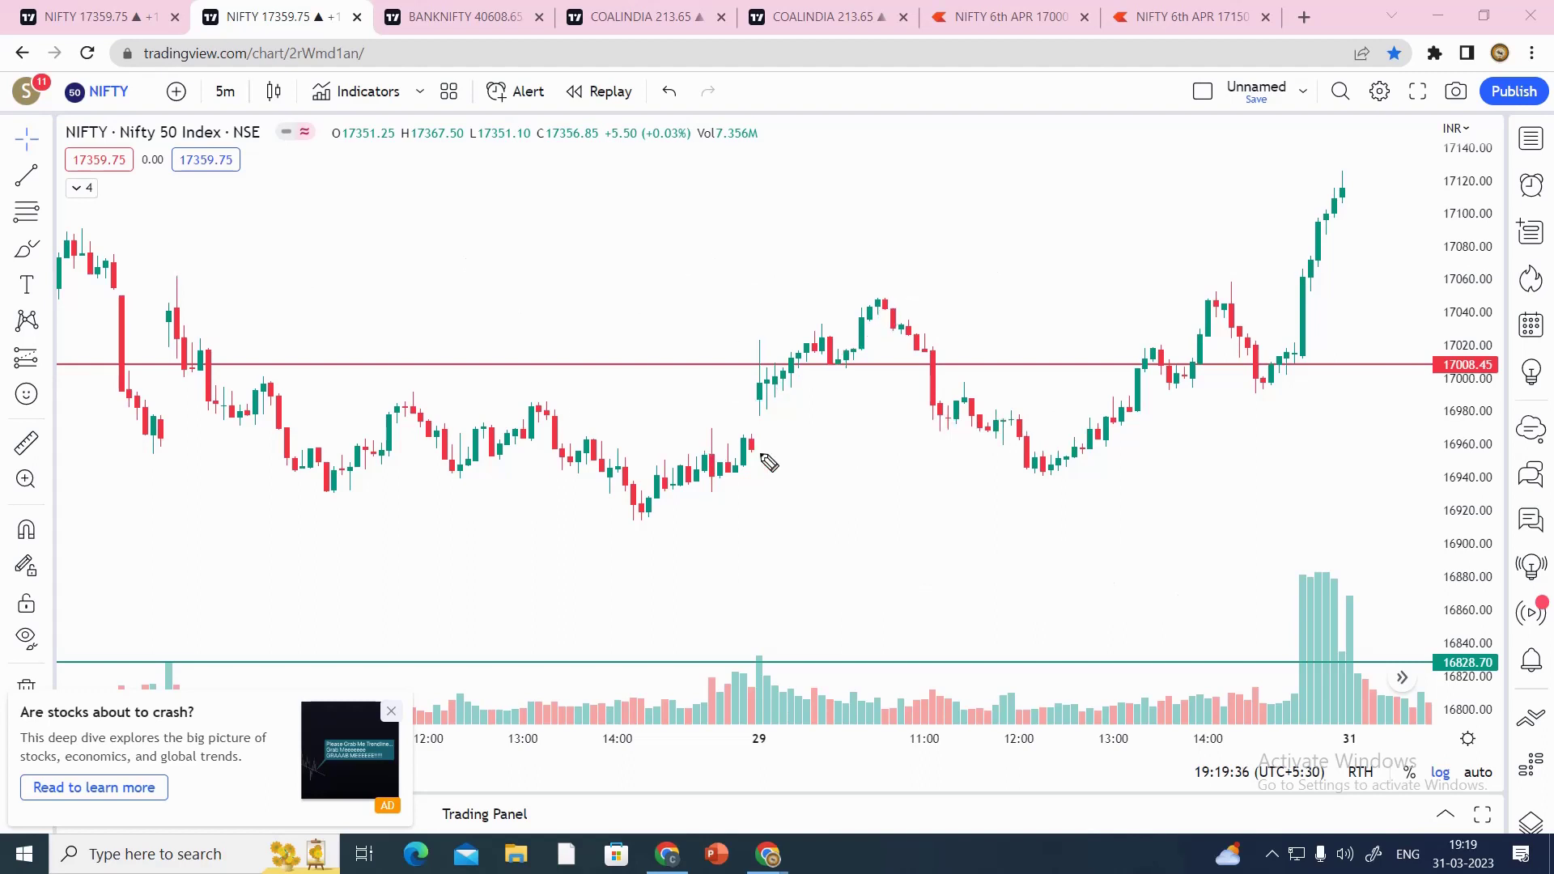
{"action": "mouse_move", "coordinate": [750, 456]}
{"action": "left_mouse_down"}
{"action": "mouse_move", "coordinate": [1039, 452]}
{"action": "mouse_move", "coordinate": [1024, 463]}
{"action": "mouse_move", "coordinate": [1046, 438]}
{"action": "left_mouse_up"}
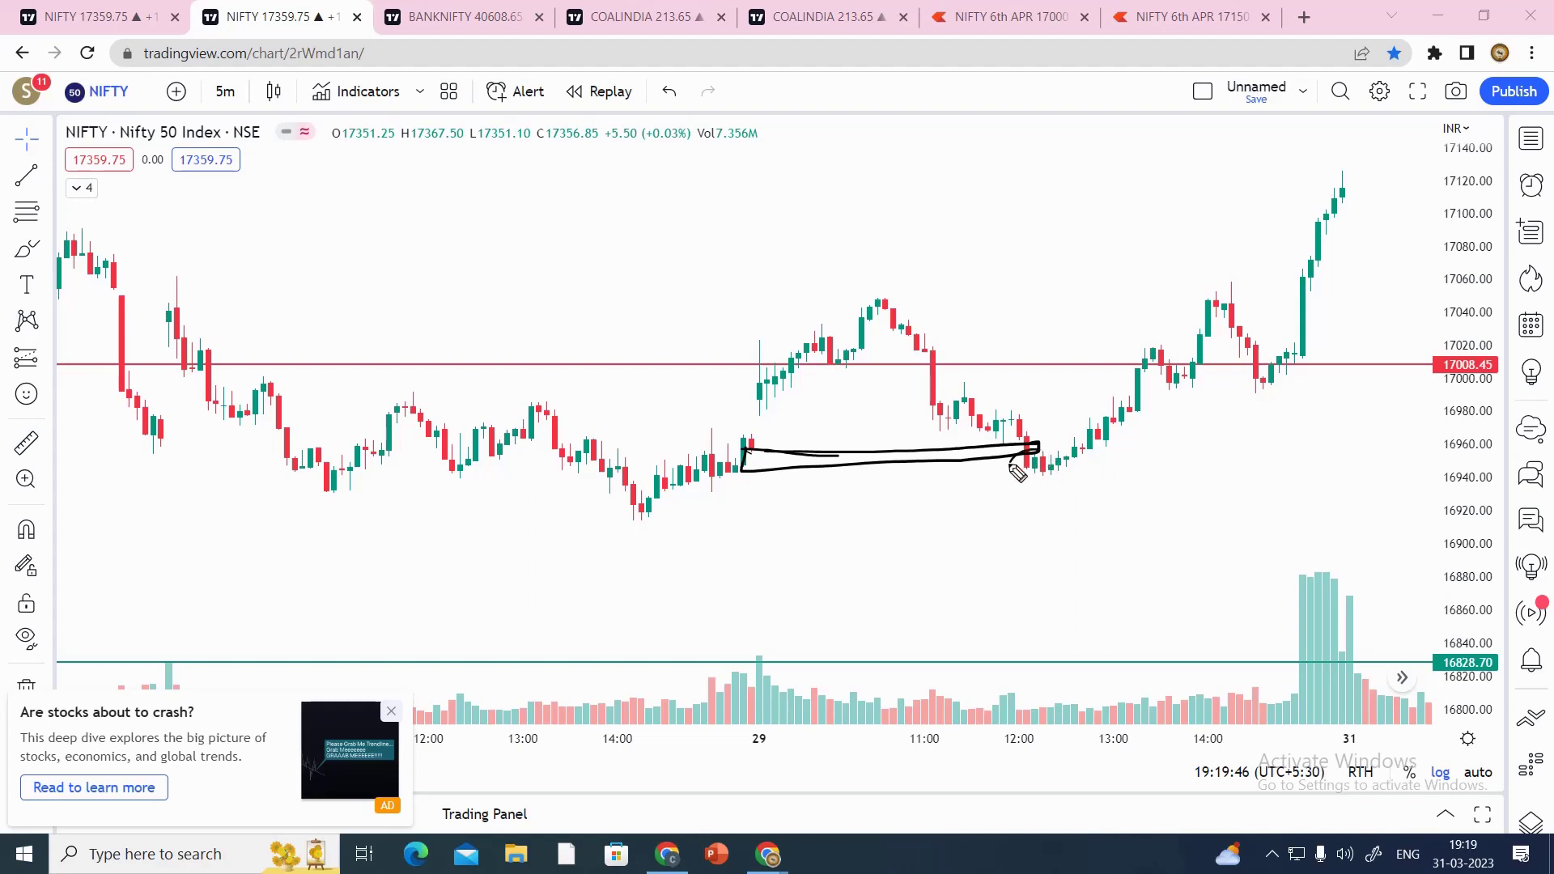
{"action": "mouse_move", "coordinate": [1018, 473]}
{"action": "left_mouse_down"}
{"action": "mouse_move", "coordinate": [1105, 459]}
{"action": "mouse_move", "coordinate": [1137, 390]}
{"action": "mouse_move", "coordinate": [1292, 370]}
{"action": "mouse_move", "coordinate": [1355, 216]}
{"action": "mouse_move", "coordinate": [1370, 249]}
{"action": "left_mouse_up"}
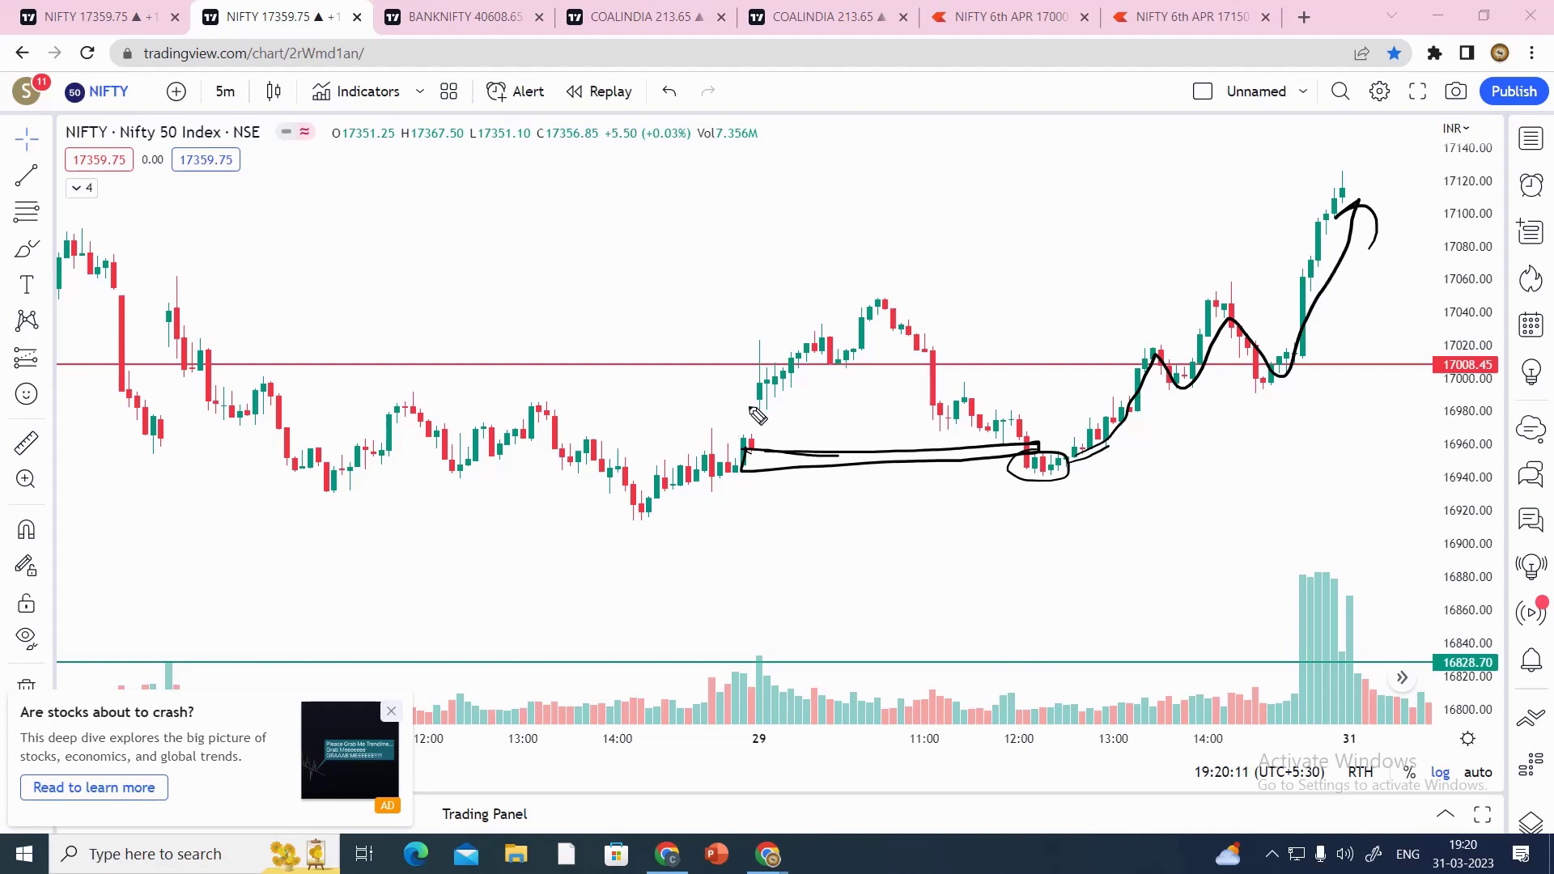
{"action": "left_click_drag", "start_coordinate": [746, 400], "coordinate": [947, 404]}
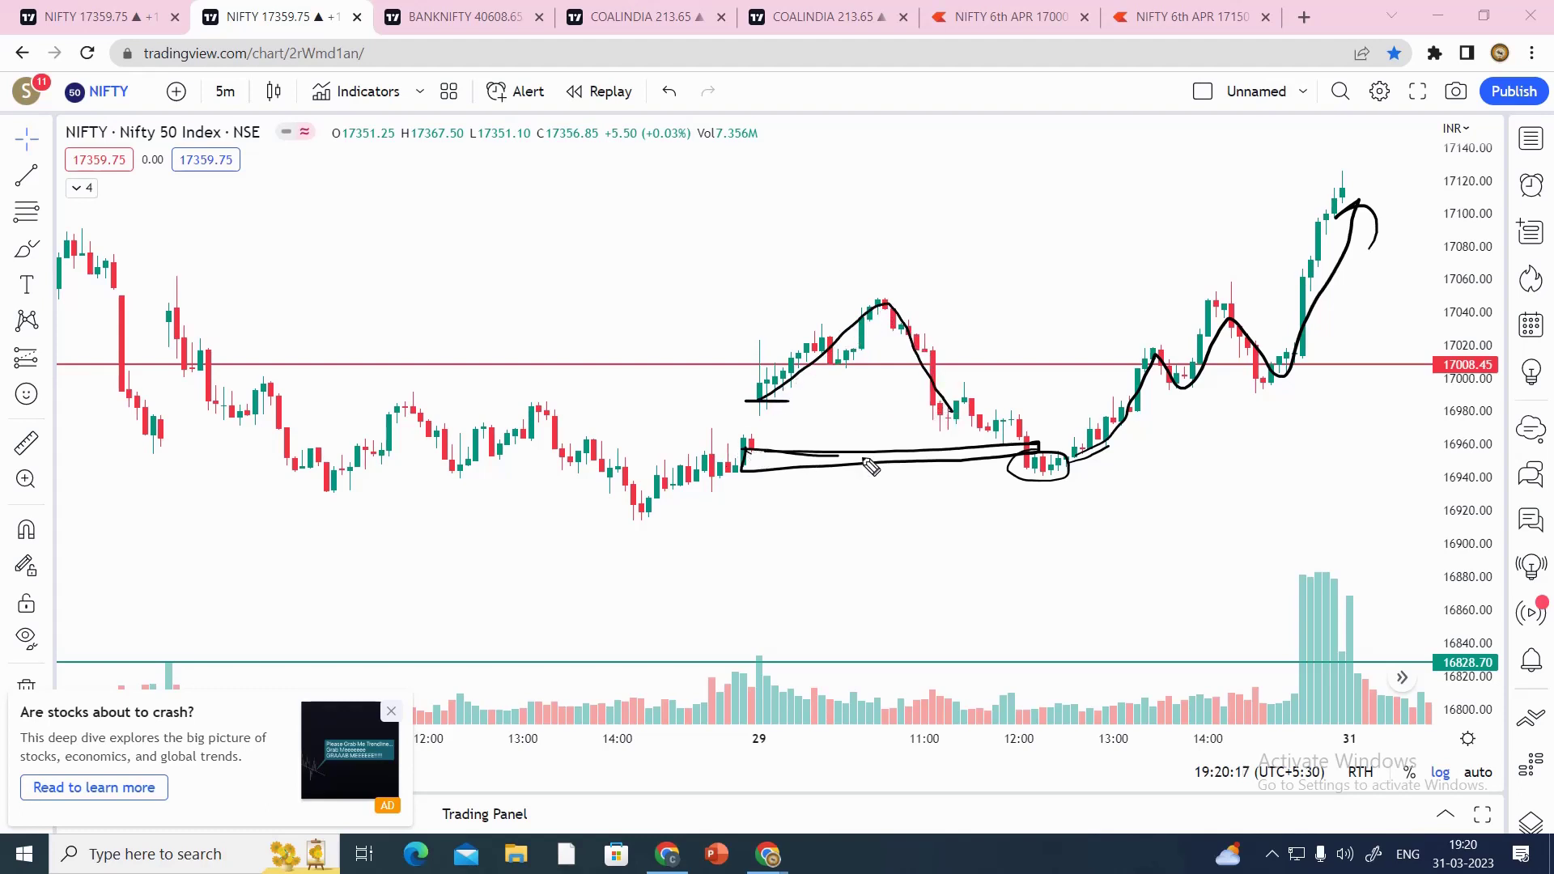
{"action": "left_click_drag", "start_coordinate": [1043, 441], "coordinate": [1050, 464]}
{"action": "mouse_move", "coordinate": [863, 462]}
{"action": "left_mouse_down"}
{"action": "mouse_move", "coordinate": [866, 510]}
{"action": "mouse_move", "coordinate": [880, 496]}
{"action": "mouse_move", "coordinate": [856, 567]}
{"action": "mouse_move", "coordinate": [1004, 540]}
{"action": "mouse_move", "coordinate": [1026, 557]}
{"action": "left_mouse_up"}
Write underlined 'Support' and 'Bullish' under the arrow.
{"action": "left_click_drag", "start_coordinate": [1007, 539], "coordinate": [1052, 531]}
{"action": "left_click_drag", "start_coordinate": [850, 579], "coordinate": [1057, 569]}
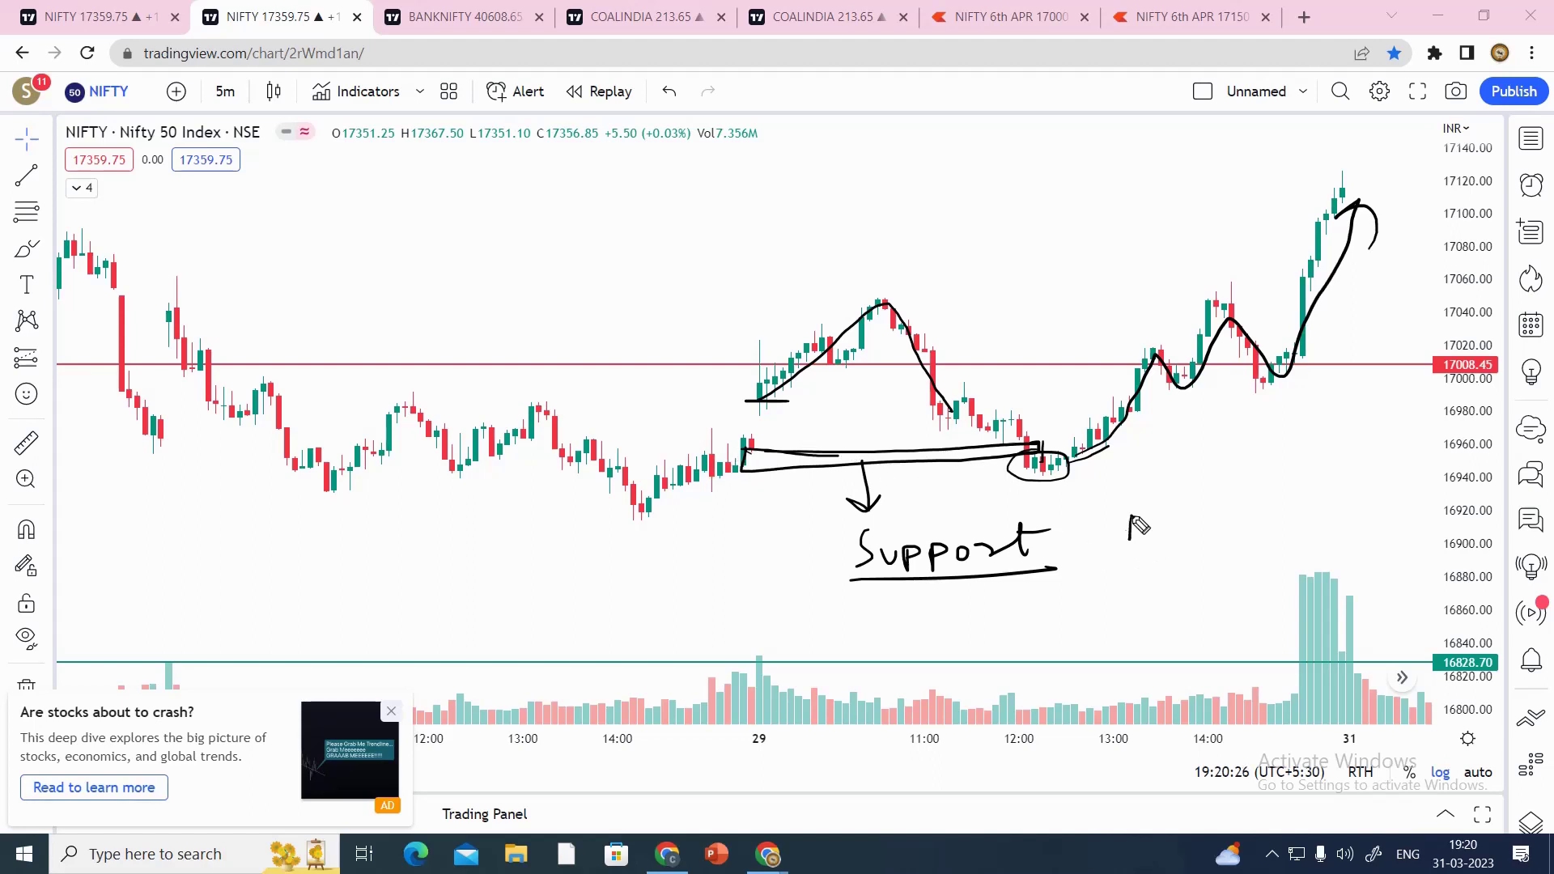
{"action": "mouse_move", "coordinate": [1134, 520]}
{"action": "left_mouse_down"}
{"action": "mouse_move", "coordinate": [1156, 536]}
{"action": "mouse_move", "coordinate": [1270, 541]}
{"action": "left_mouse_up"}
{"action": "left_click_drag", "start_coordinate": [1101, 544], "coordinate": [1267, 539]}
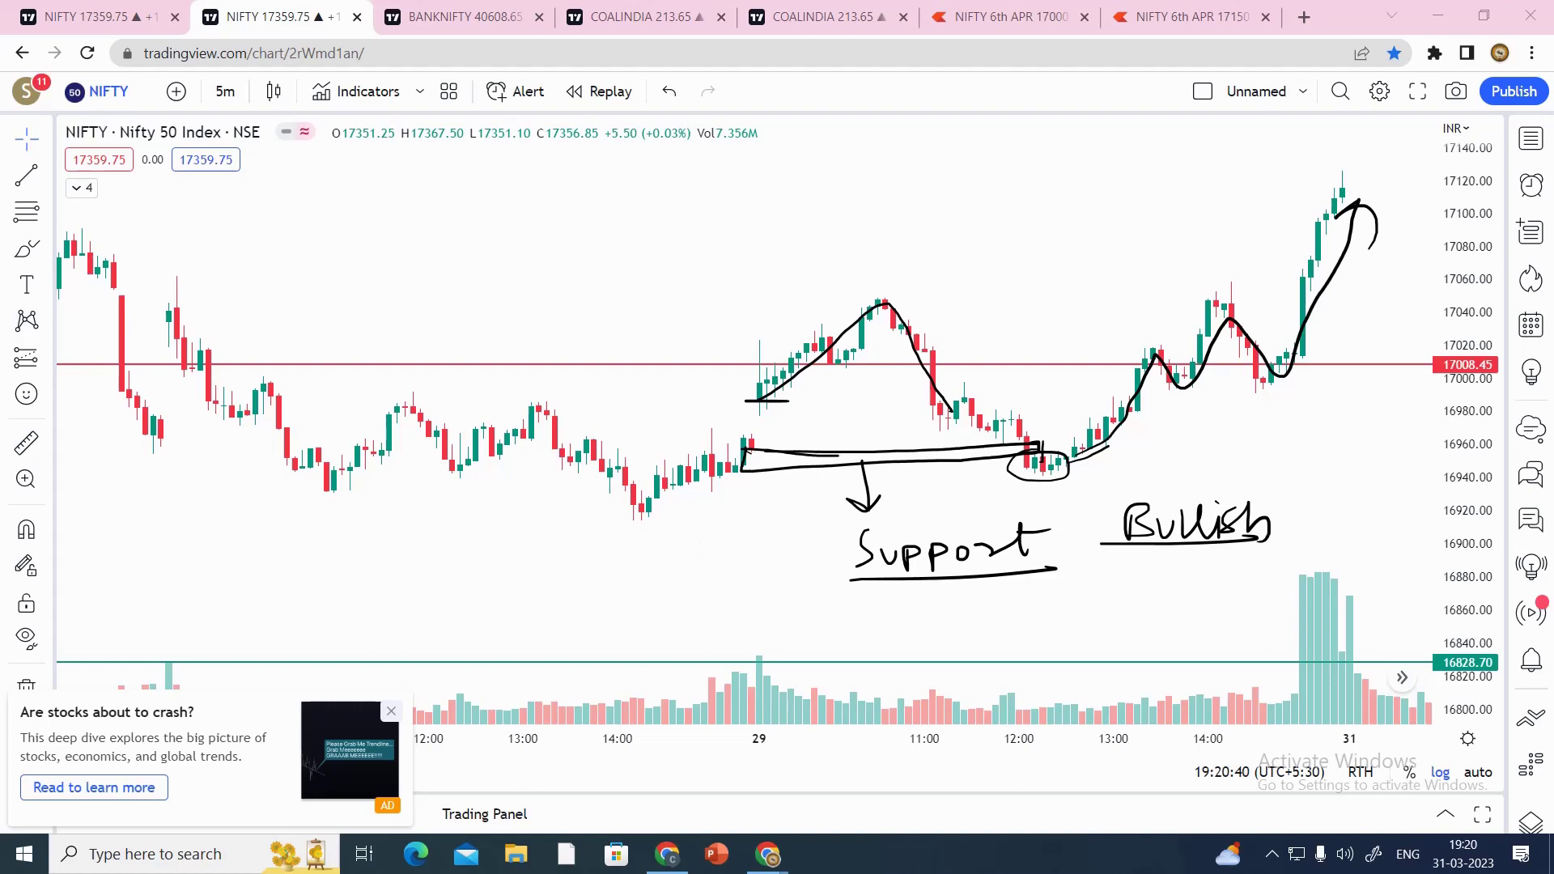
Clear the notes and pan the chart to the 31 March candles.
{"action": "key", "text": "Escape"}
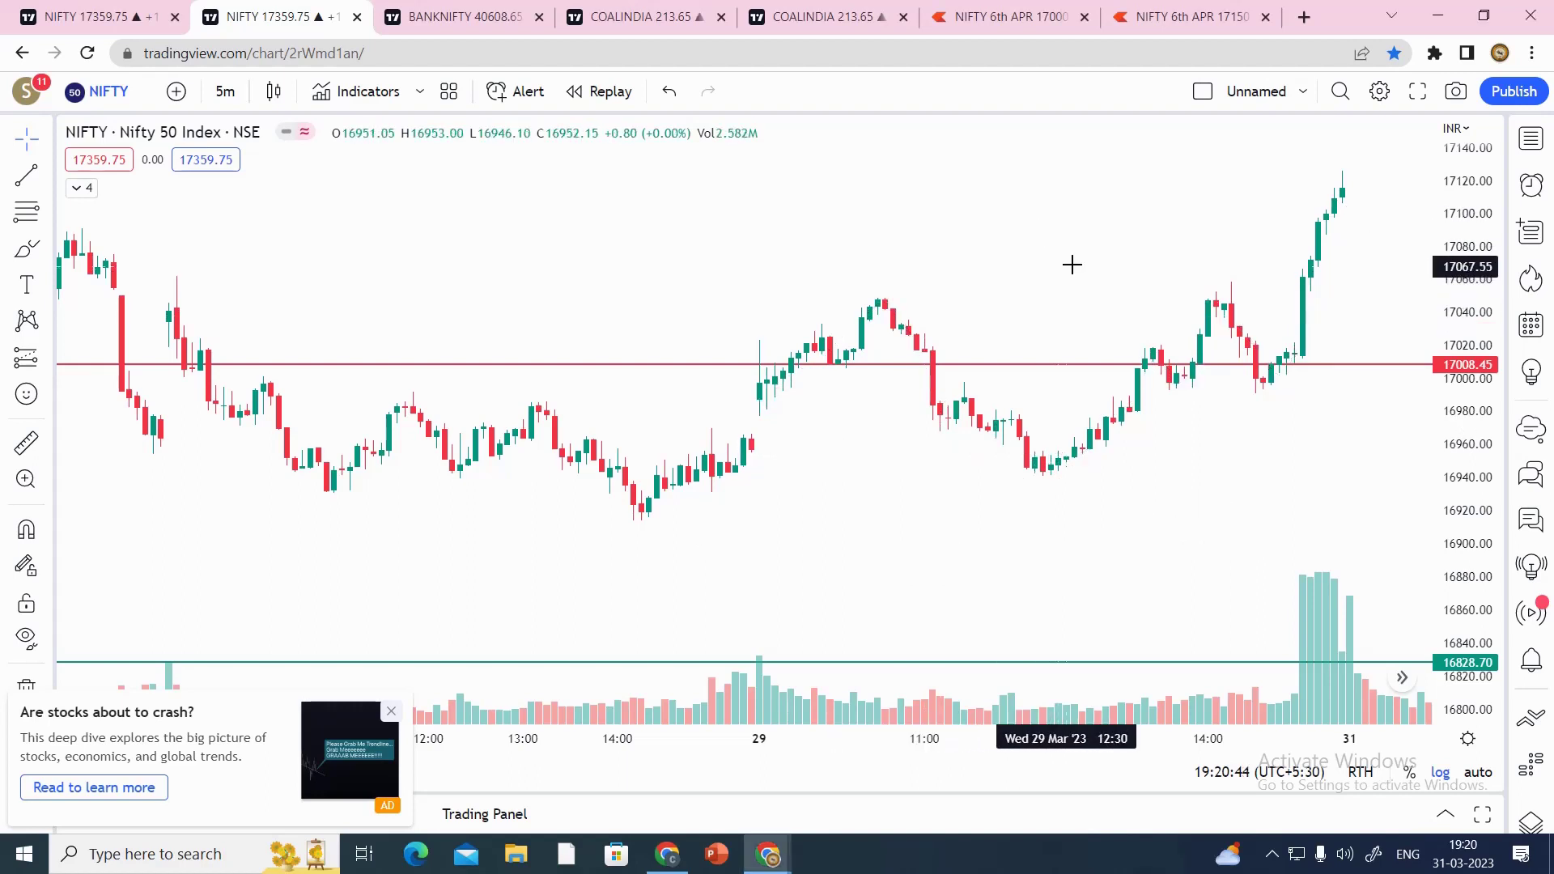
{"action": "left_click_drag", "start_coordinate": [1072, 264], "coordinate": [683, 340]}
{"action": "left_click_drag", "start_coordinate": [1157, 259], "coordinate": [1045, 344]}
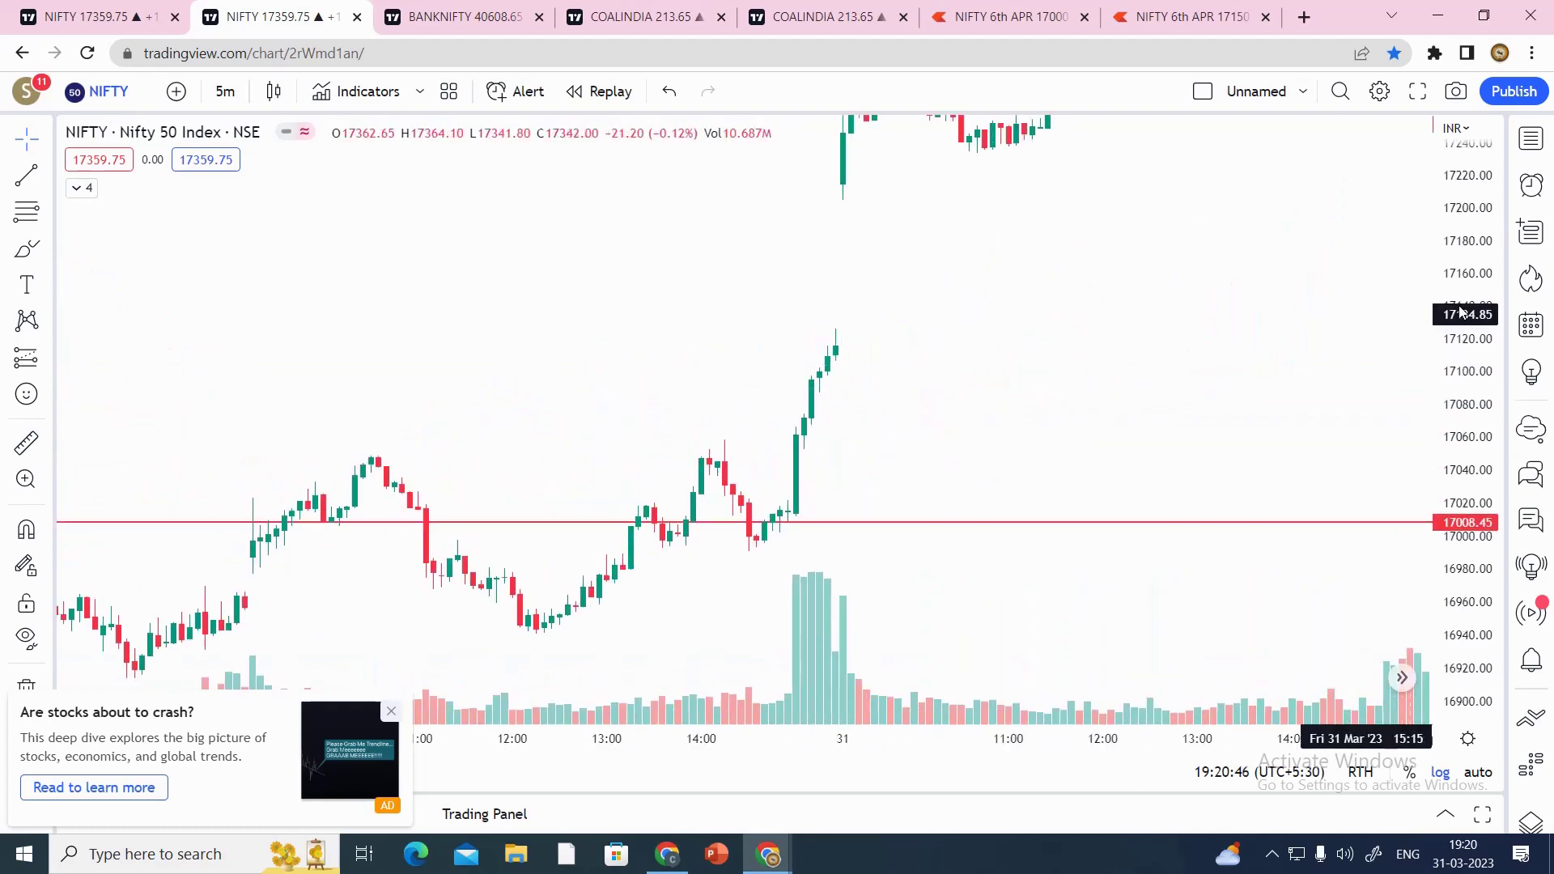
{"action": "mouse_move", "coordinate": [1467, 279]}
{"action": "left_mouse_down"}
{"action": "mouse_move", "coordinate": [1231, 396]}
{"action": "mouse_move", "coordinate": [1055, 430]}
{"action": "left_mouse_up"}
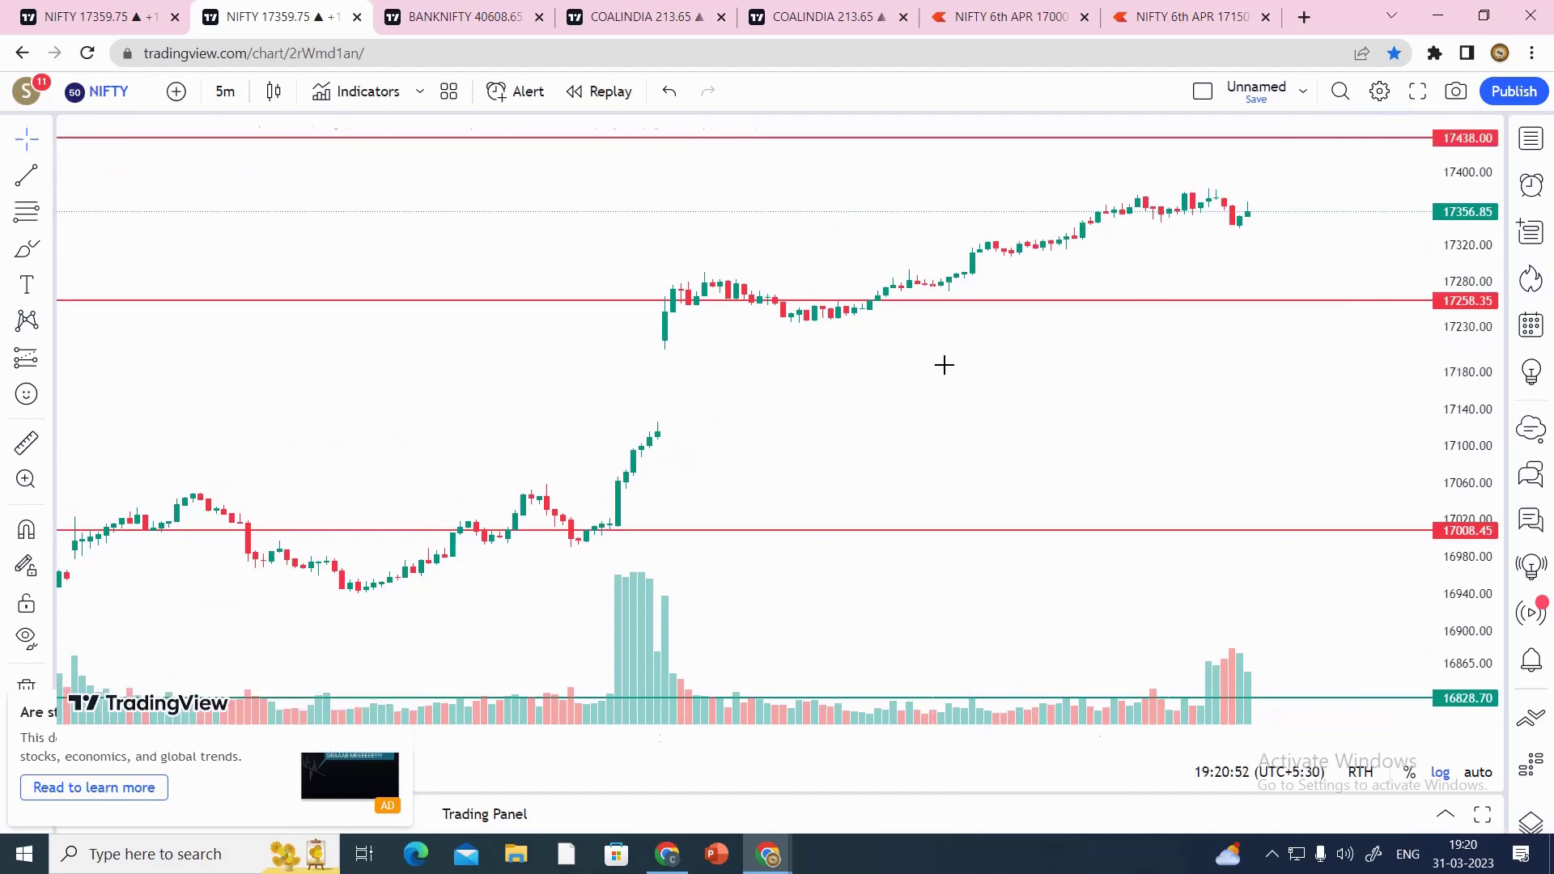
{"action": "left_click_drag", "start_coordinate": [1097, 408], "coordinate": [1145, 416]}
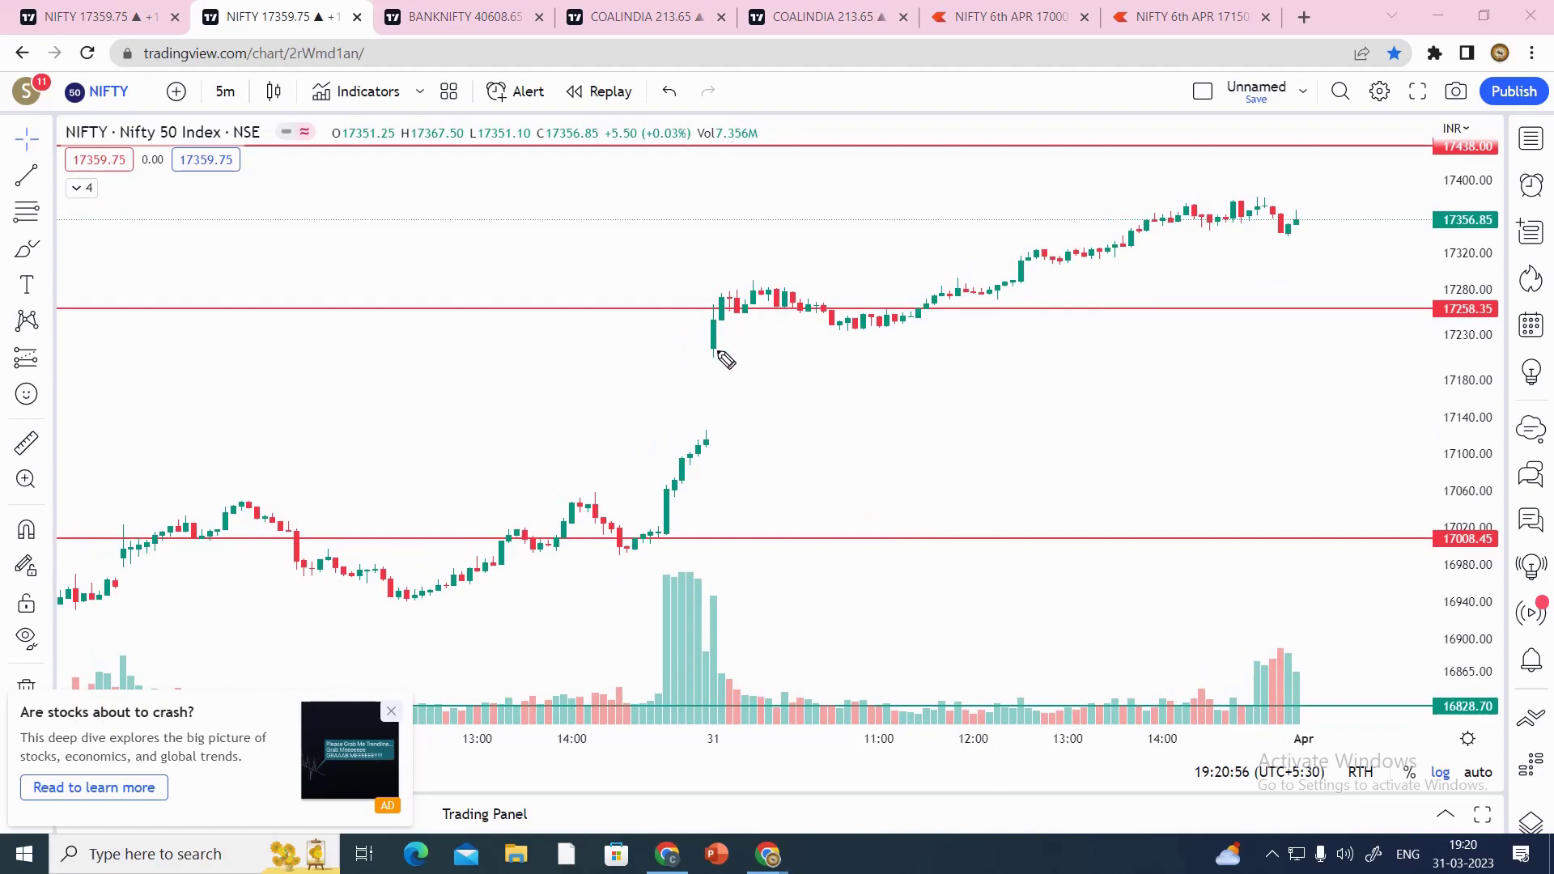
Mark the 31 March opening level 'o' and the previous close 'C' with thick lines.
{"action": "left_click_drag", "start_coordinate": [671, 352], "coordinate": [794, 357]}
{"action": "mouse_move", "coordinate": [664, 435]}
{"action": "left_mouse_down"}
{"action": "mouse_move", "coordinate": [751, 435]}
{"action": "mouse_move", "coordinate": [759, 465]}
{"action": "left_mouse_up"}
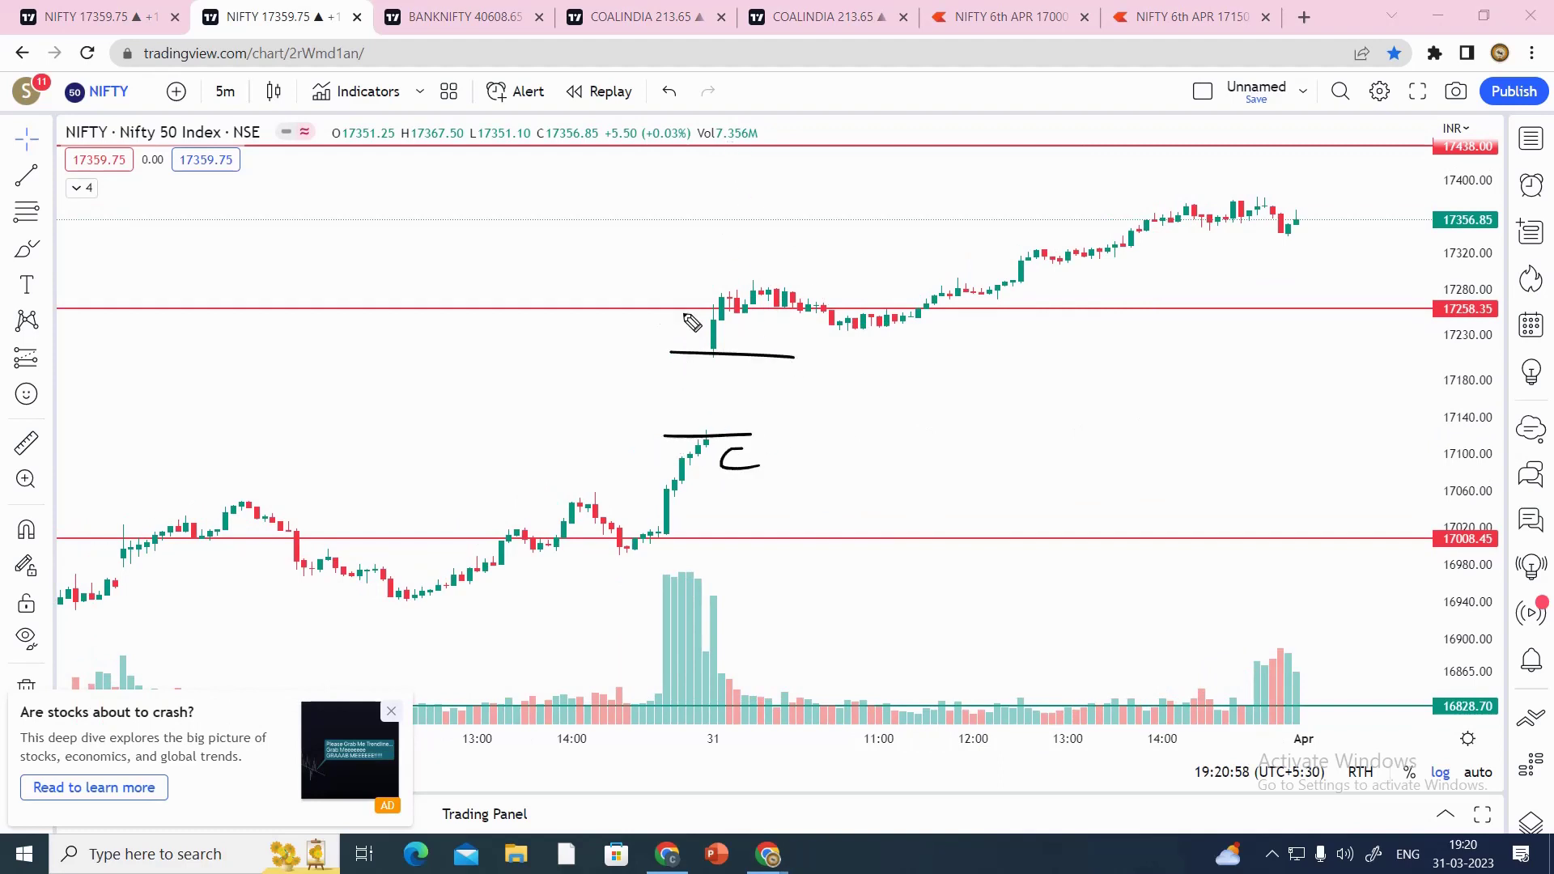
{"action": "left_click_drag", "start_coordinate": [632, 326], "coordinate": [680, 330]}
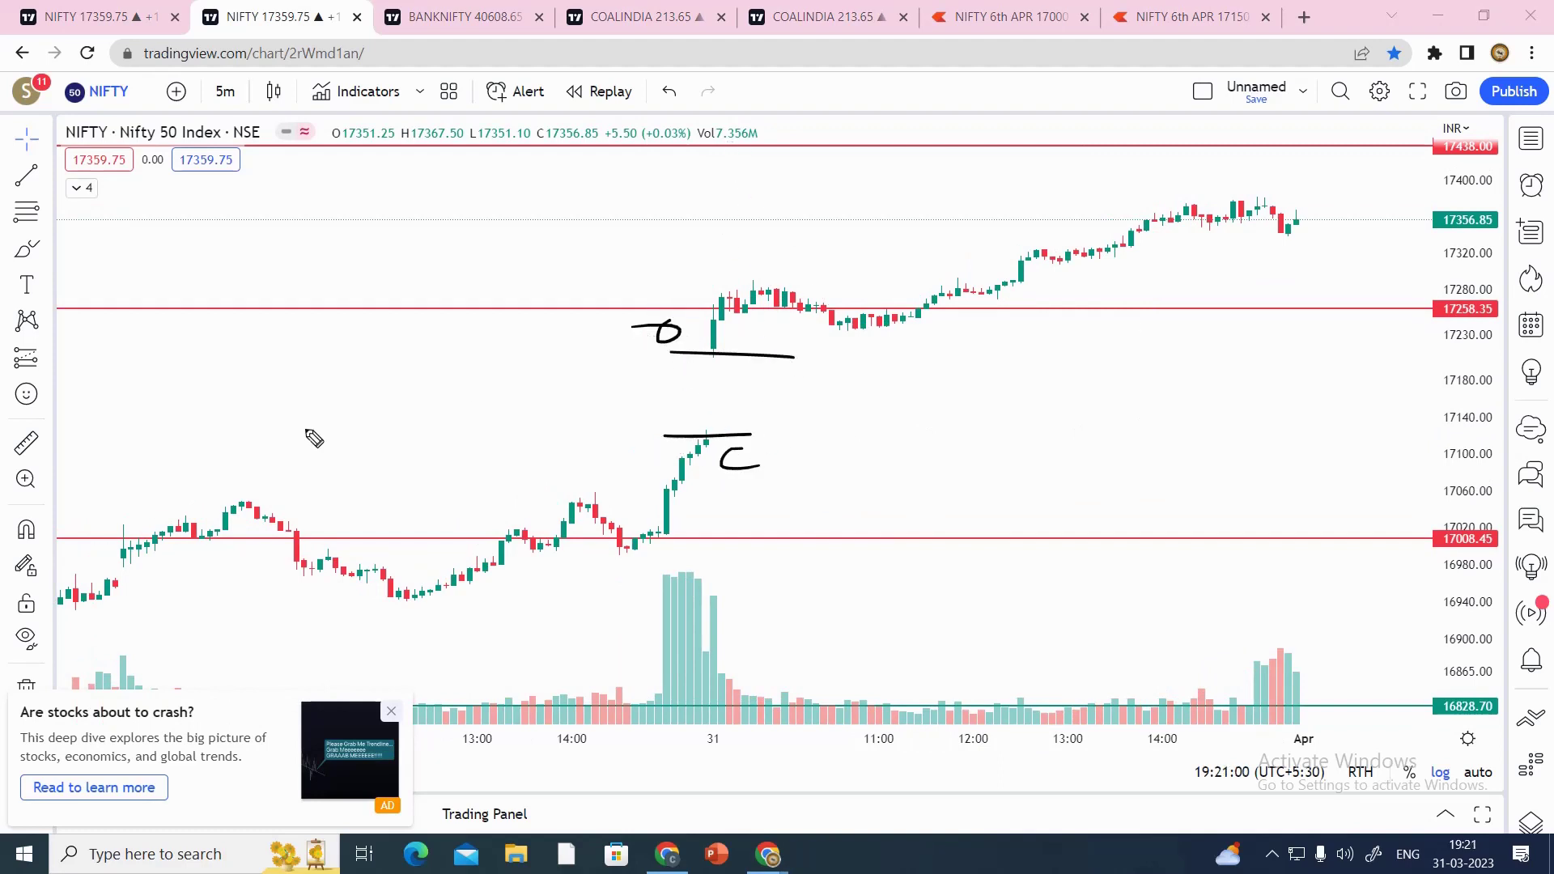
{"action": "mouse_move", "coordinate": [733, 435]}
{"action": "left_mouse_down"}
{"action": "mouse_move", "coordinate": [692, 436]}
{"action": "mouse_move", "coordinate": [776, 434]}
{"action": "left_mouse_up"}
{"action": "left_click_drag", "start_coordinate": [745, 354], "coordinate": [680, 354]}
Write underlined 'Full gap UP' and 'Bullish', then stretch the price scale and recentre the candles.
{"action": "mouse_move", "coordinate": [931, 371]}
{"action": "left_mouse_down"}
{"action": "mouse_move", "coordinate": [893, 419]}
{"action": "mouse_move", "coordinate": [965, 392]}
{"action": "mouse_move", "coordinate": [1068, 416]}
{"action": "mouse_move", "coordinate": [1271, 389]}
{"action": "left_mouse_up"}
{"action": "left_click_drag", "start_coordinate": [901, 433], "coordinate": [1291, 416]}
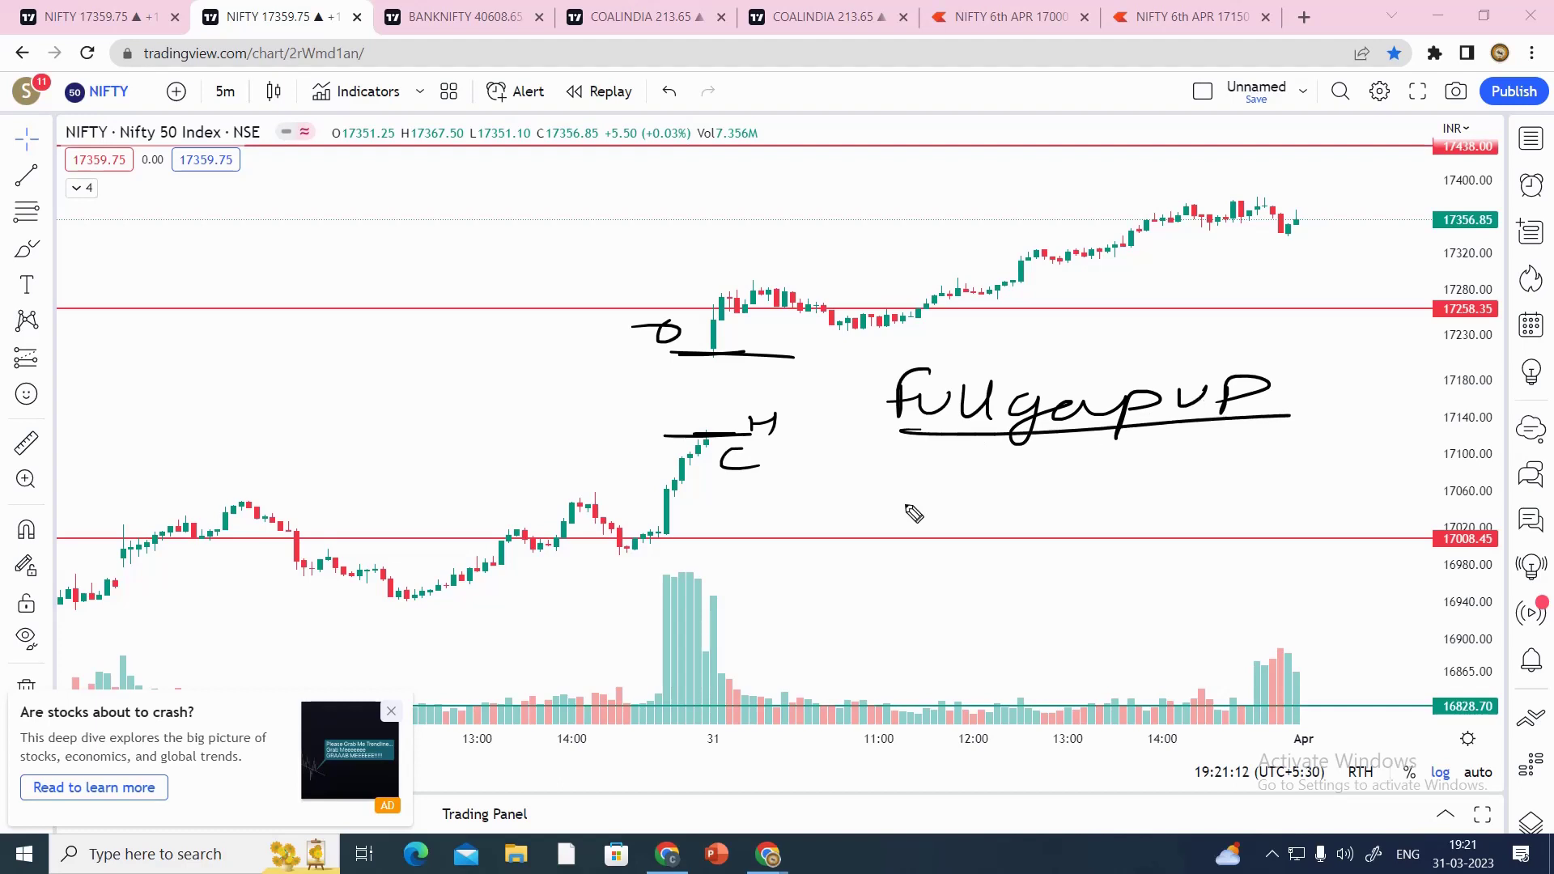
{"action": "mouse_move", "coordinate": [923, 484]}
{"action": "left_mouse_down"}
{"action": "mouse_move", "coordinate": [919, 516]}
{"action": "mouse_move", "coordinate": [1003, 495]}
{"action": "mouse_move", "coordinate": [1052, 525]}
{"action": "mouse_move", "coordinate": [1119, 522]}
{"action": "left_mouse_up"}
{"action": "left_click_drag", "start_coordinate": [867, 535], "coordinate": [1099, 530]}
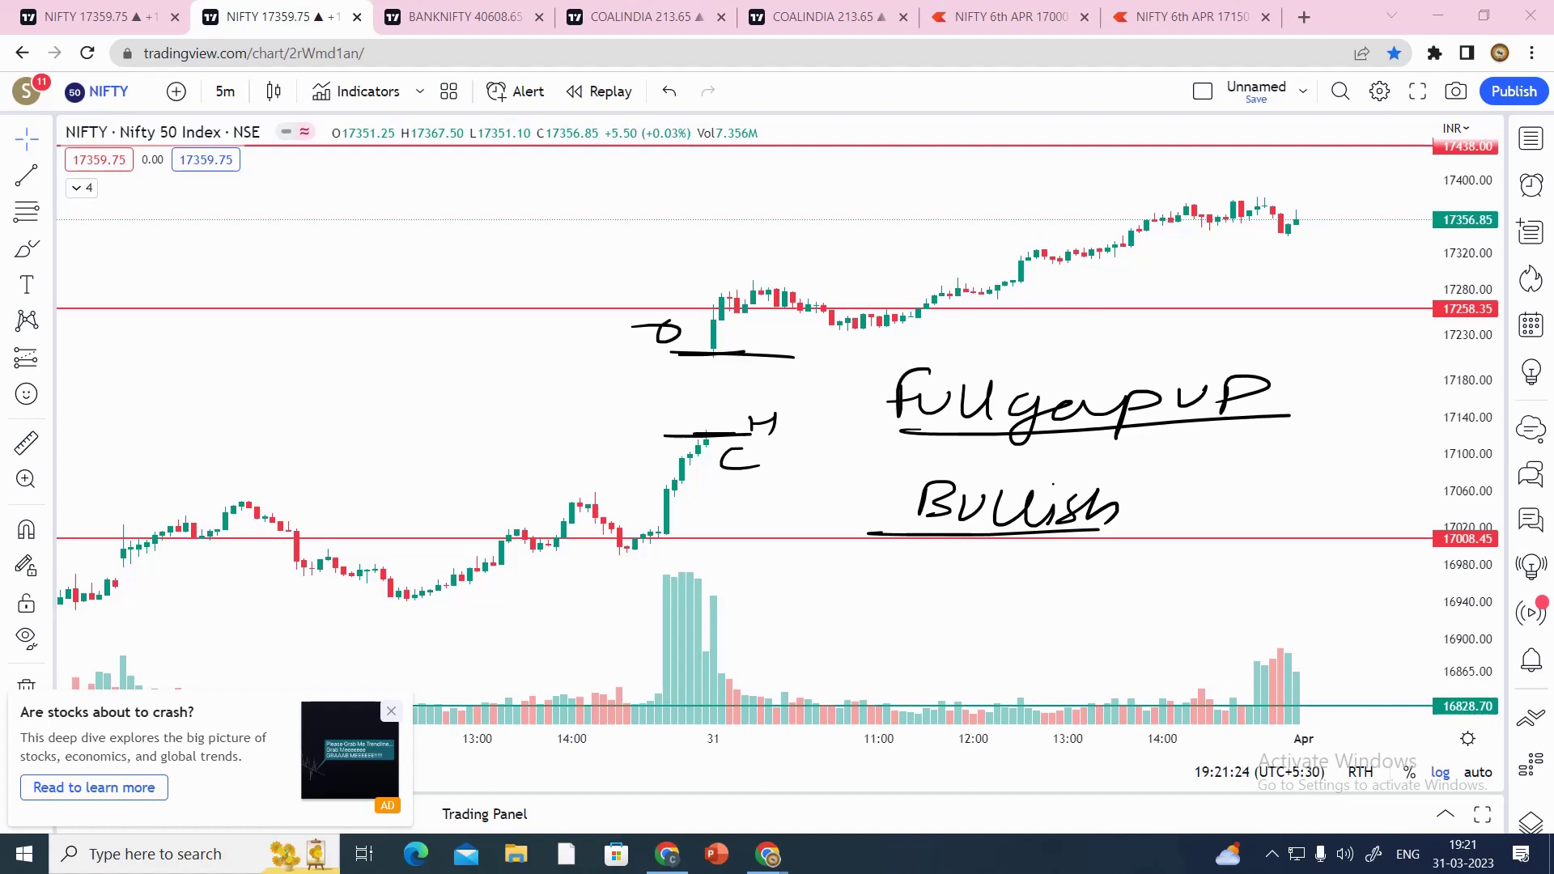
{"action": "left_click_drag", "start_coordinate": [1465, 391], "coordinate": [1345, 321]}
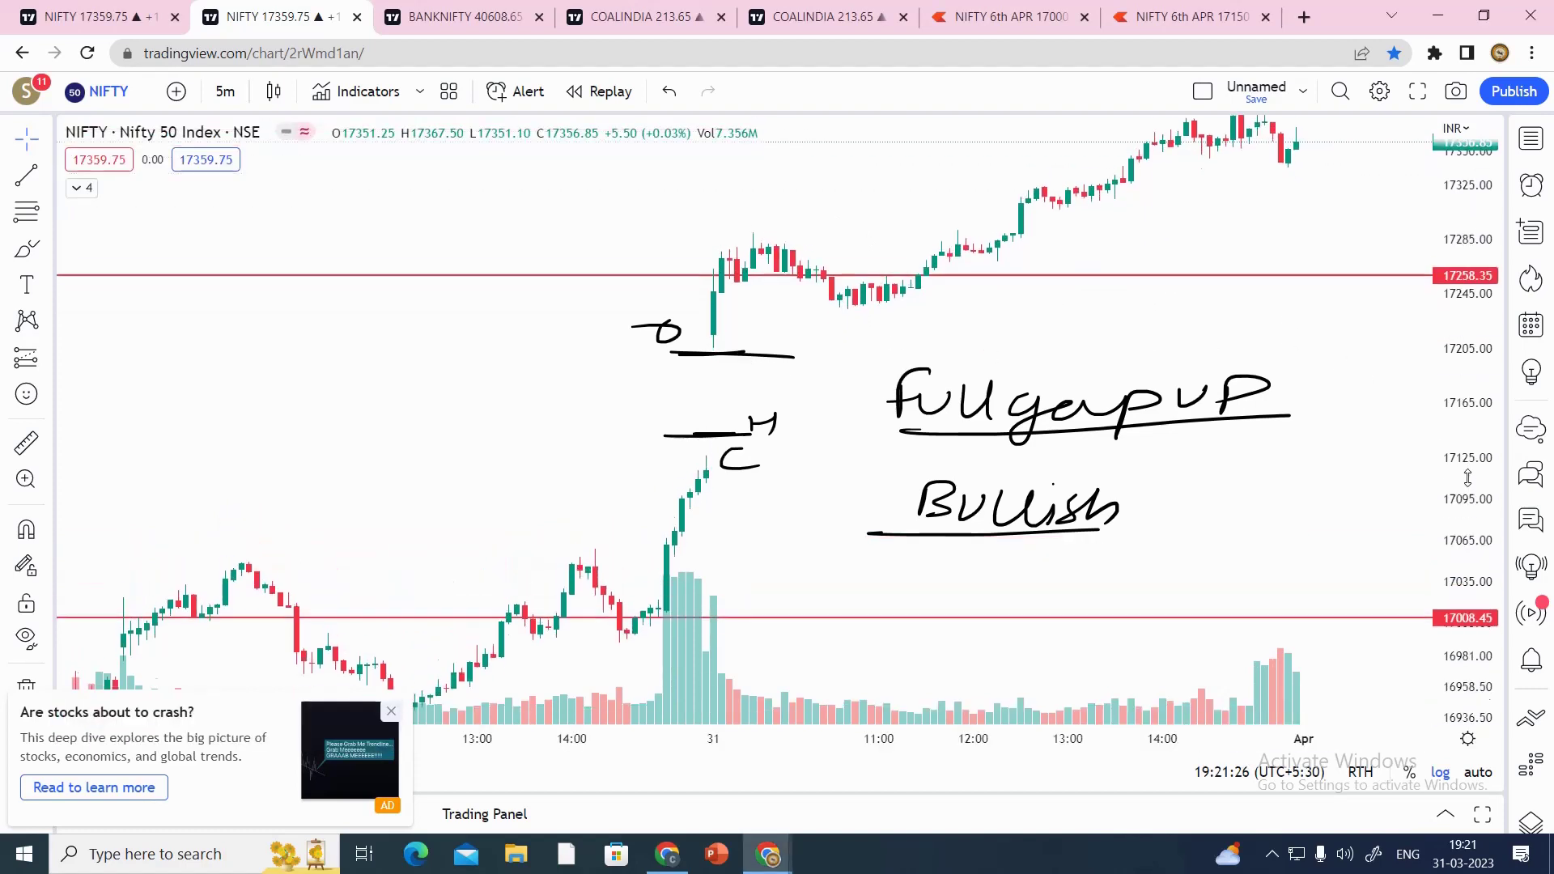
{"action": "left_click_drag", "start_coordinate": [1336, 211], "coordinate": [1287, 374]}
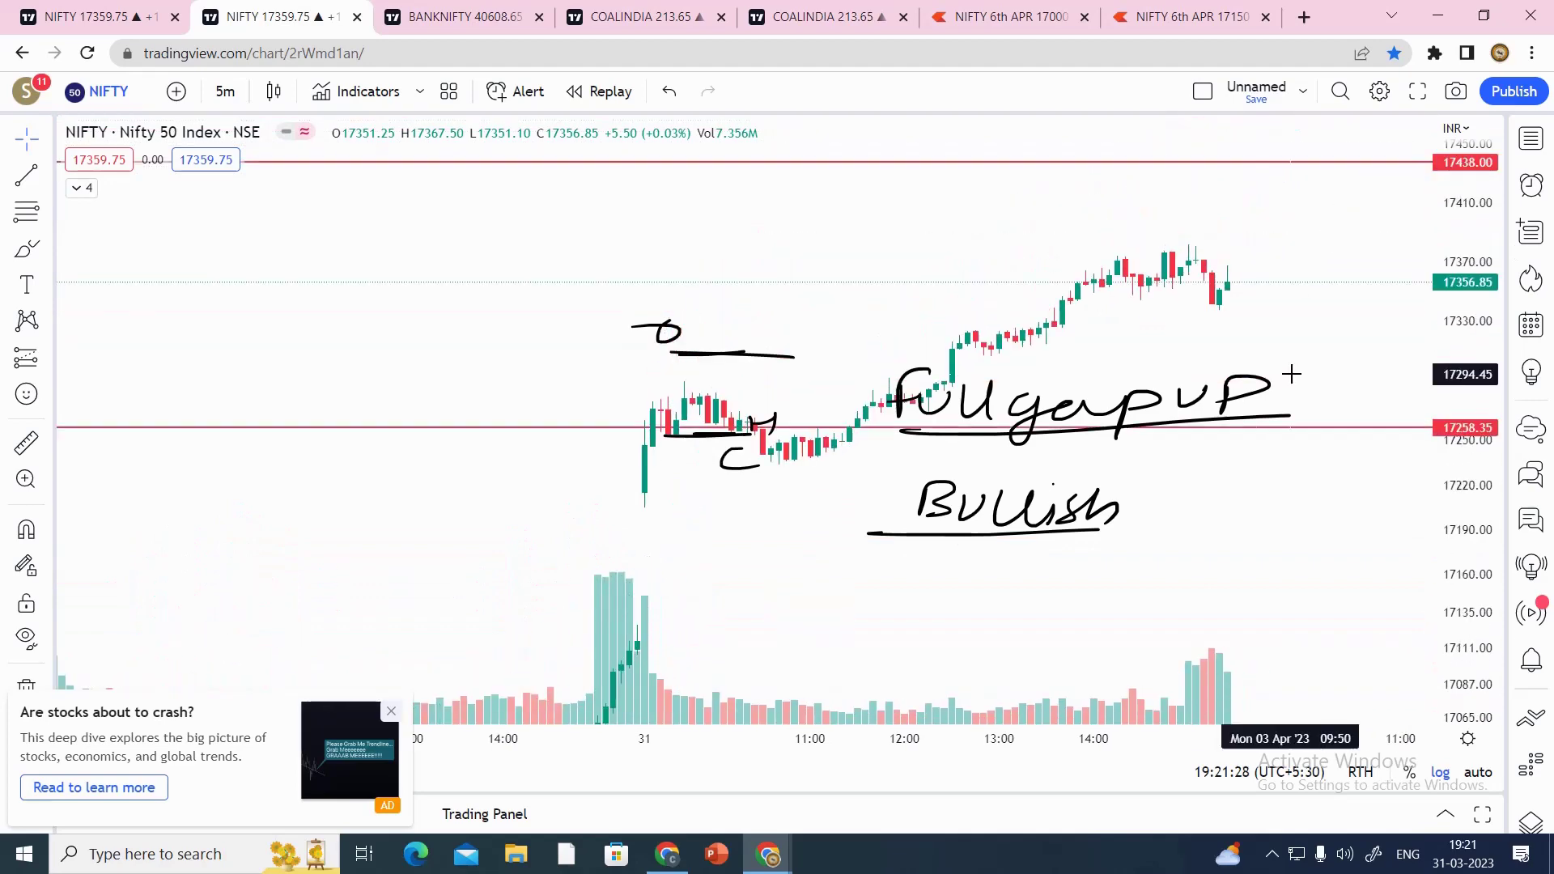
Clear the handwritten notes and draw a Fib retracement from the 31 March low to the 12:30 high.
{"action": "key", "text": "Escape"}
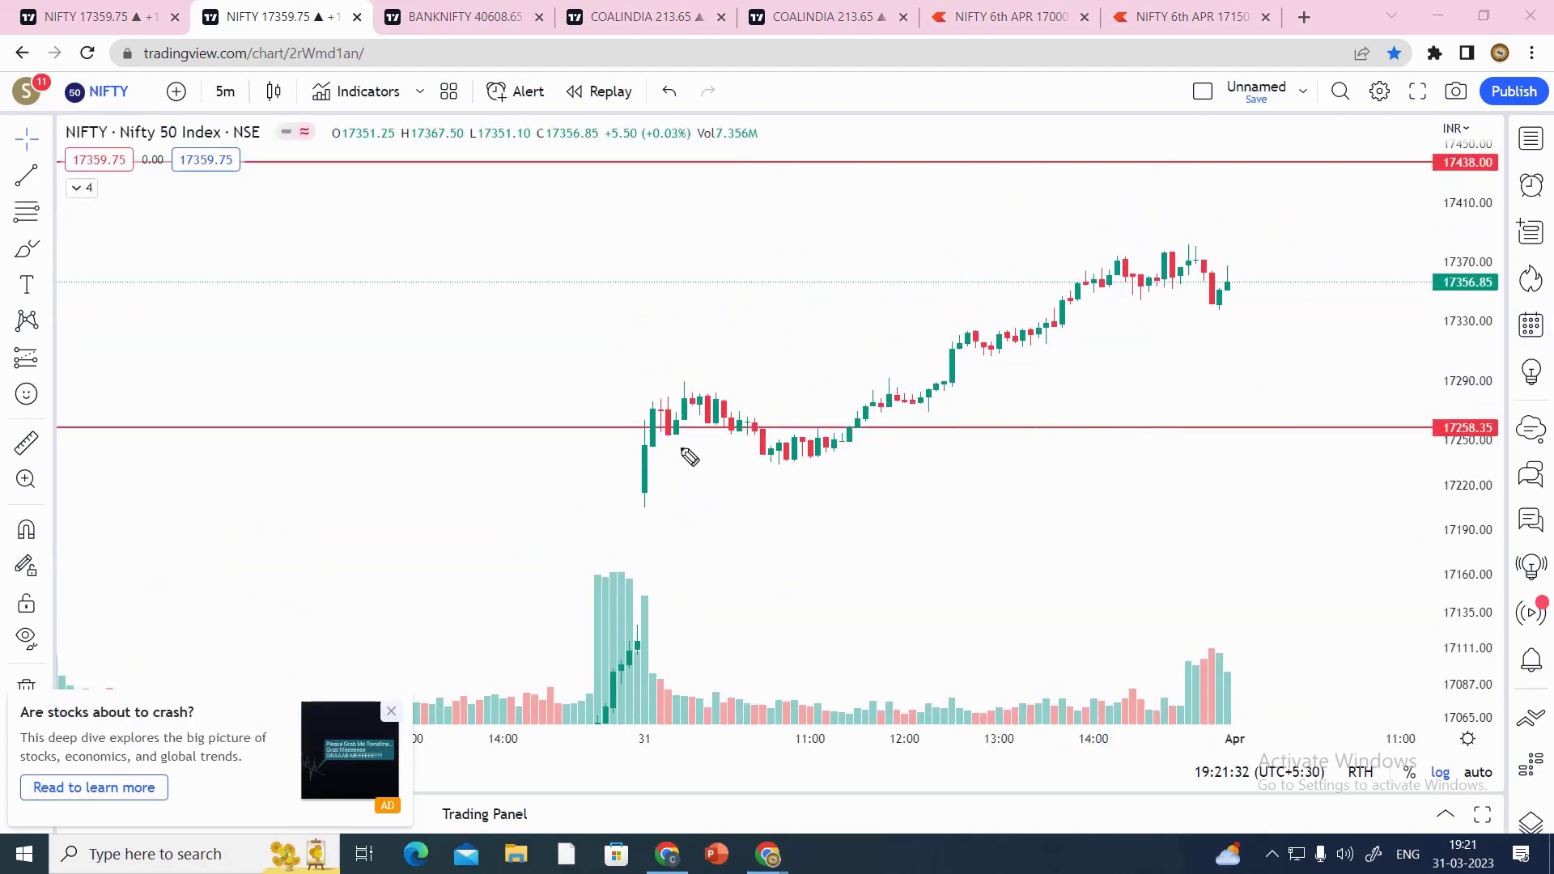
{"action": "mouse_move", "coordinate": [639, 484]}
{"action": "left_mouse_down"}
{"action": "mouse_move", "coordinate": [679, 420]}
{"action": "mouse_move", "coordinate": [749, 411]}
{"action": "mouse_move", "coordinate": [814, 452]}
{"action": "mouse_move", "coordinate": [1277, 256]}
{"action": "mouse_move", "coordinate": [1206, 309]}
{"action": "left_mouse_up"}
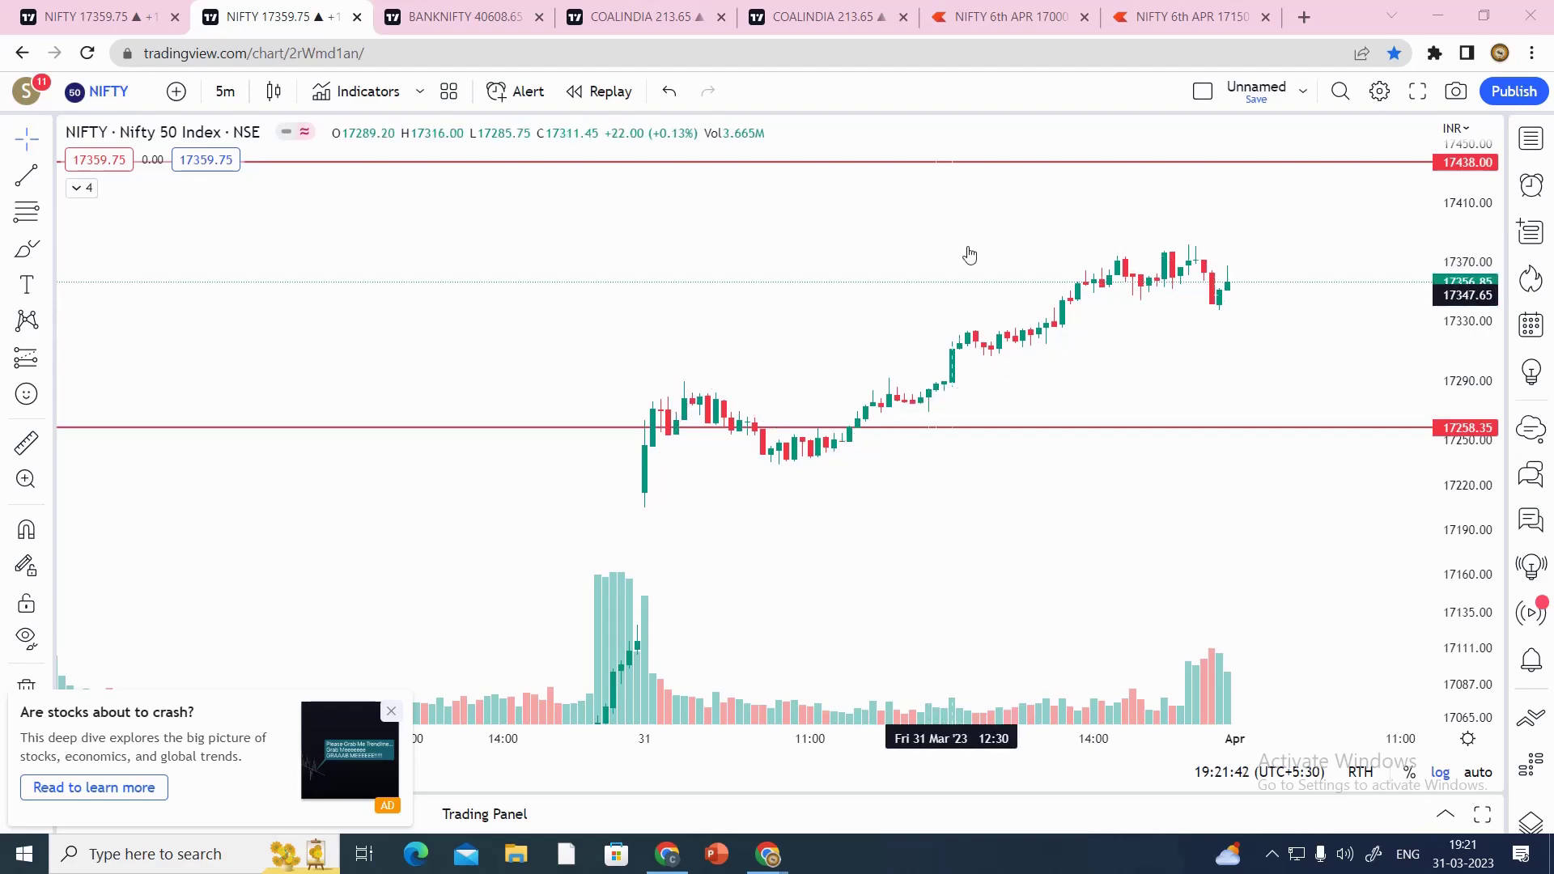
{"action": "left_click", "coordinate": [26, 209]}
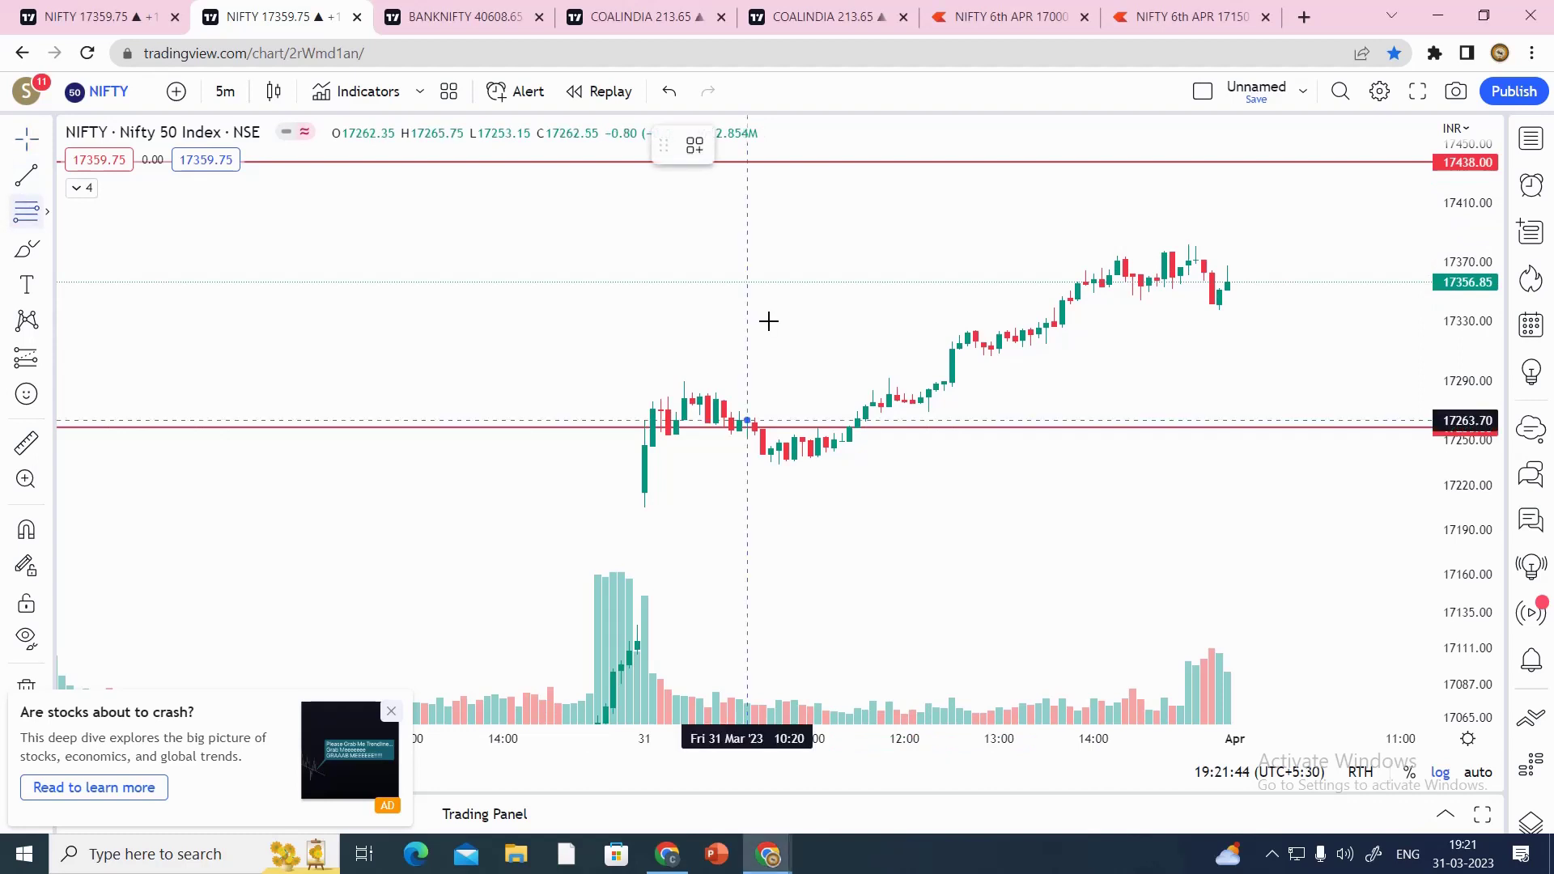
{"action": "left_click", "coordinate": [642, 507]}
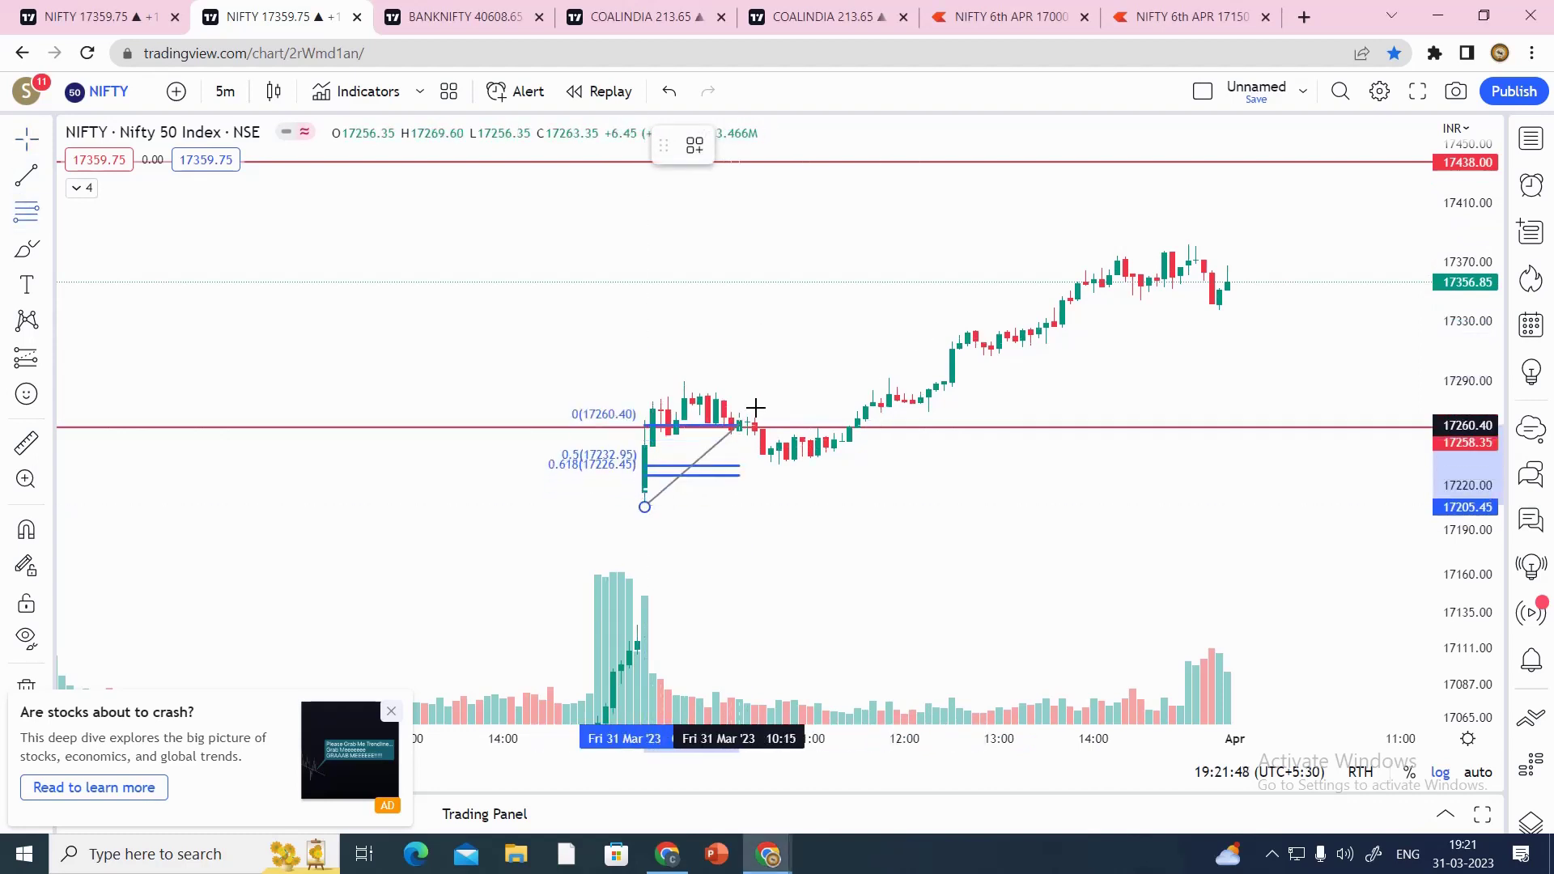
{"action": "left_click", "coordinate": [795, 383]}
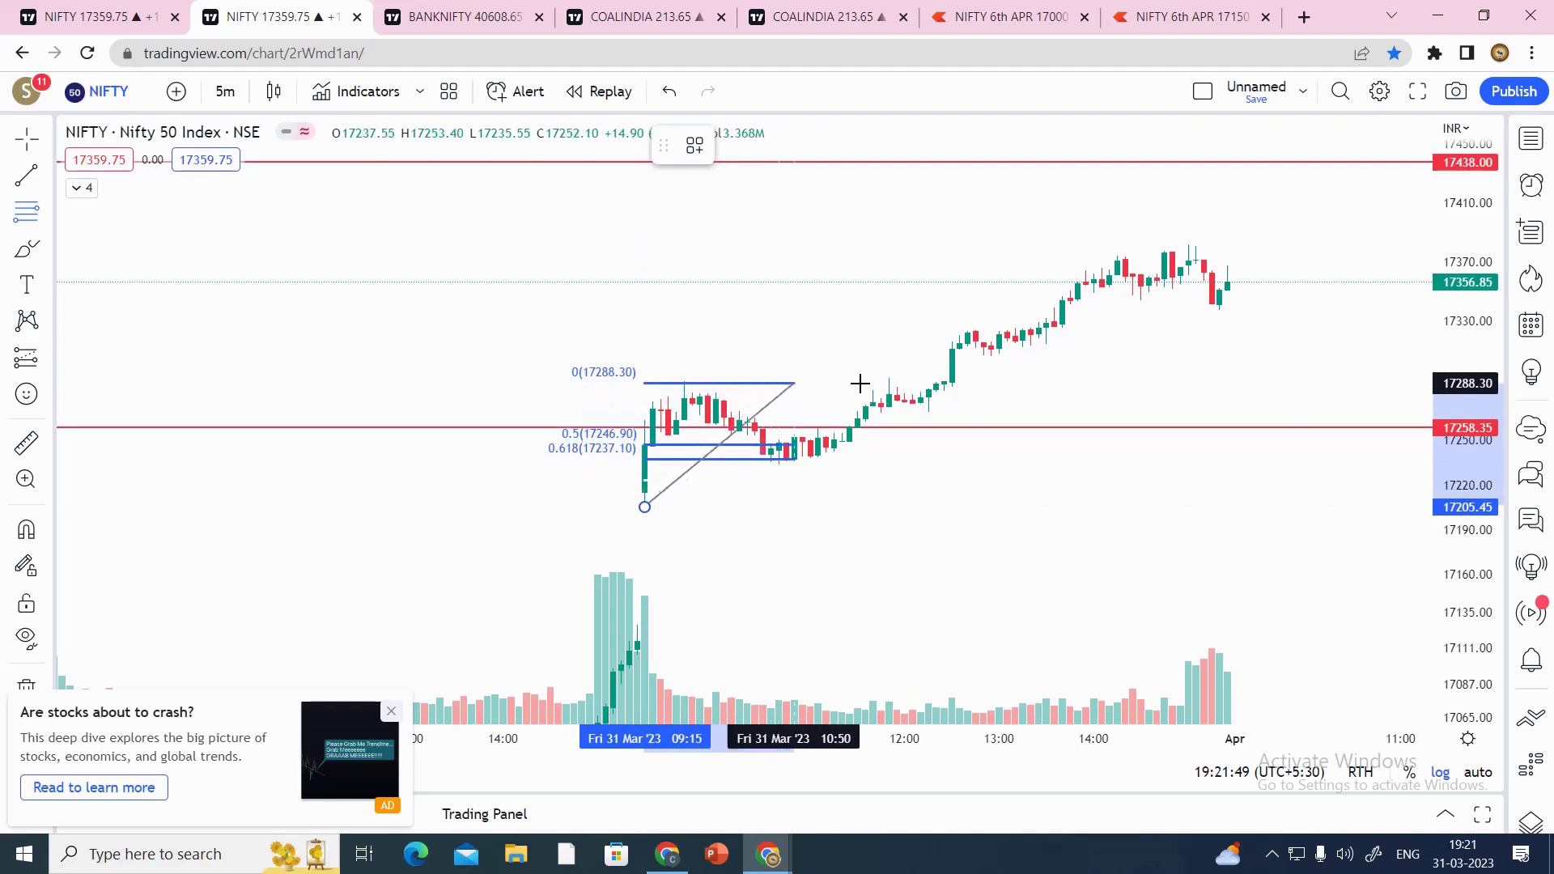
{"action": "left_click", "coordinate": [953, 380]}
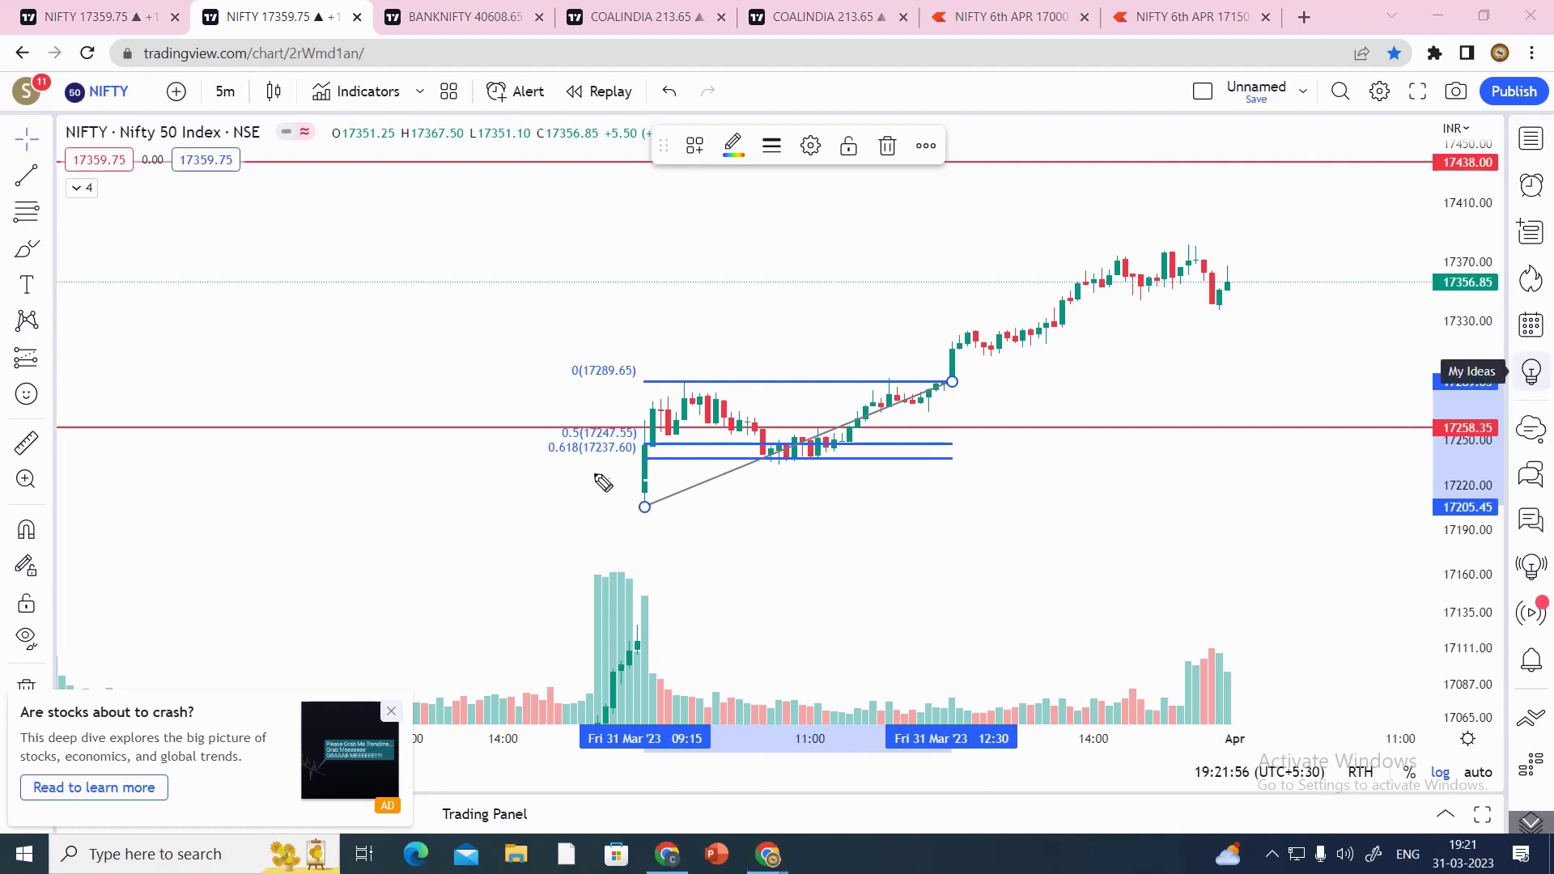
Circle the low anchor, label it L and the swing high H, and trace the rise.
{"action": "left_click_drag", "start_coordinate": [644, 503], "coordinate": [609, 524]}
{"action": "left_click_drag", "start_coordinate": [680, 362], "coordinate": [678, 378]}
{"action": "left_click_drag", "start_coordinate": [679, 369], "coordinate": [692, 375]}
{"action": "mouse_move", "coordinate": [644, 506]}
{"action": "left_mouse_down"}
{"action": "mouse_move", "coordinate": [701, 382]}
{"action": "mouse_move", "coordinate": [789, 450]}
{"action": "left_mouse_up"}
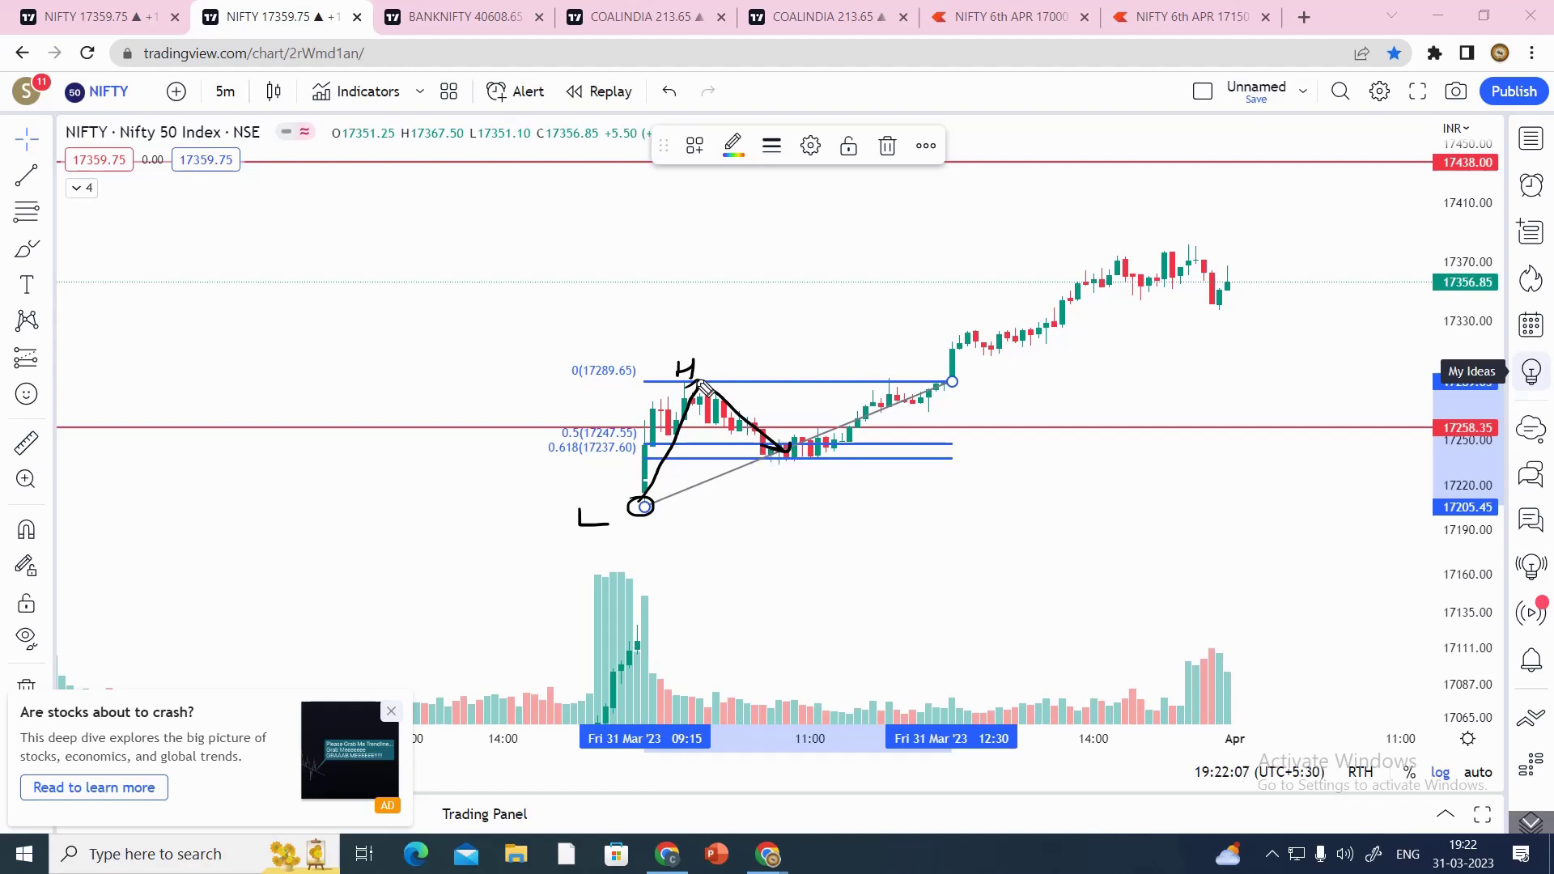
Write 'Buyer' right of the retracement, plus a curved arrow with 'Buyers' above it.
{"action": "left_click_drag", "start_coordinate": [1020, 437], "coordinate": [1020, 461]}
{"action": "mouse_move", "coordinate": [1021, 437]}
{"action": "left_mouse_down"}
{"action": "mouse_move", "coordinate": [1027, 457]}
{"action": "mouse_move", "coordinate": [1071, 446]}
{"action": "mouse_move", "coordinate": [1095, 487]}
{"action": "mouse_move", "coordinate": [1214, 468]}
{"action": "left_mouse_up"}
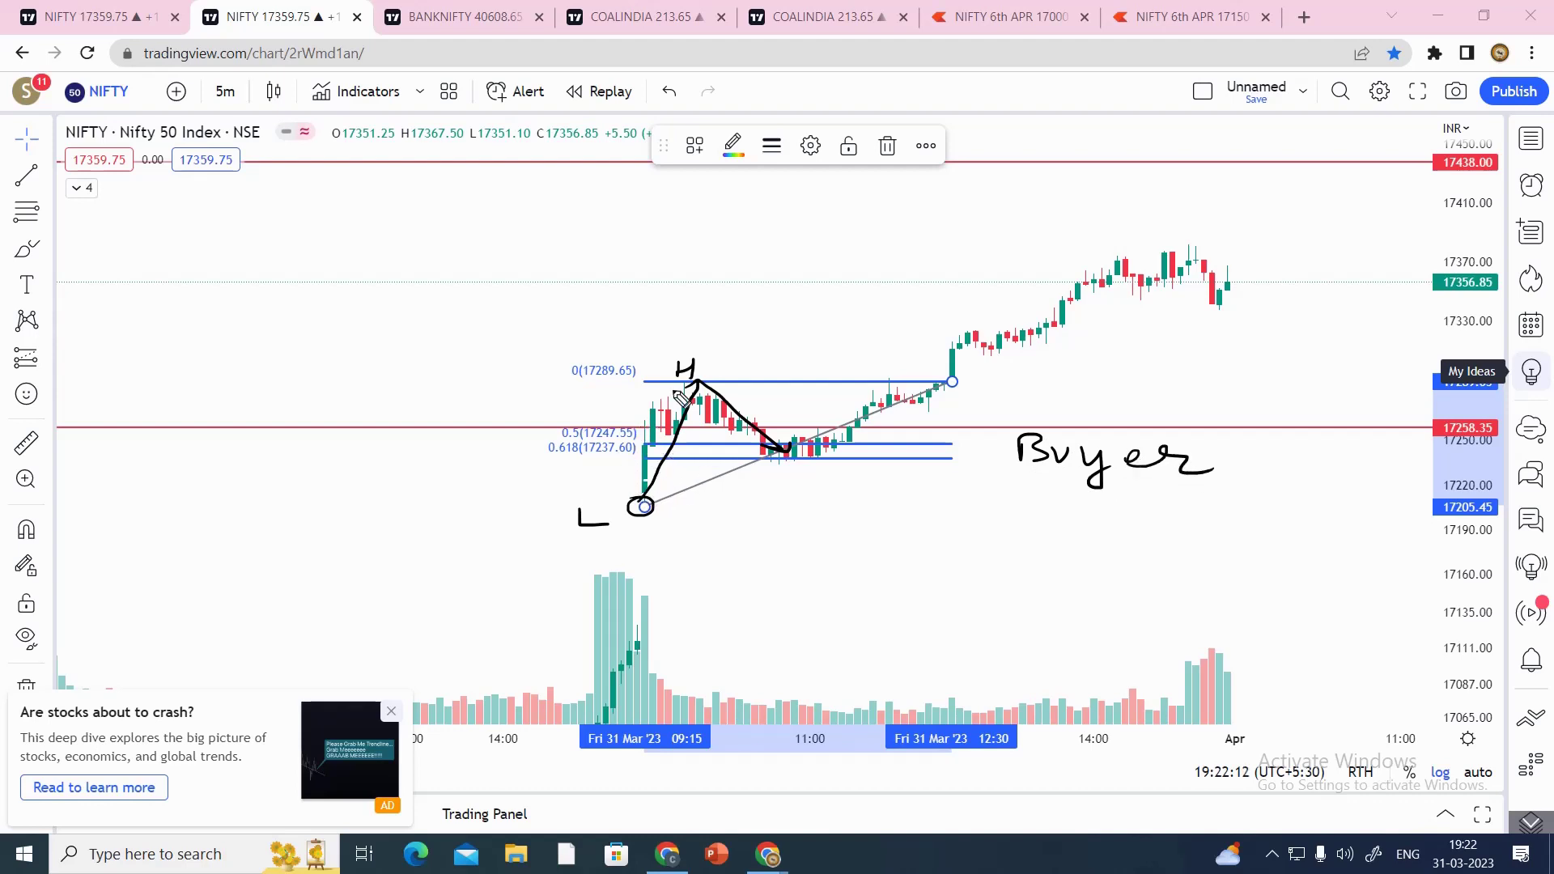
{"action": "mouse_move", "coordinate": [652, 415]}
{"action": "left_mouse_down"}
{"action": "mouse_move", "coordinate": [416, 275]}
{"action": "mouse_move", "coordinate": [482, 260]}
{"action": "left_mouse_up"}
{"action": "left_click_drag", "start_coordinate": [433, 248], "coordinate": [449, 281]}
{"action": "mouse_move", "coordinate": [526, 221]}
{"action": "left_mouse_down"}
{"action": "mouse_move", "coordinate": [527, 254]}
{"action": "mouse_move", "coordinate": [581, 234]}
{"action": "left_mouse_up"}
{"action": "mouse_move", "coordinate": [597, 229]}
{"action": "left_mouse_down"}
{"action": "mouse_move", "coordinate": [593, 263]}
{"action": "mouse_move", "coordinate": [701, 218]}
{"action": "left_mouse_up"}
{"action": "left_click_drag", "start_coordinate": [486, 266], "coordinate": [687, 251]}
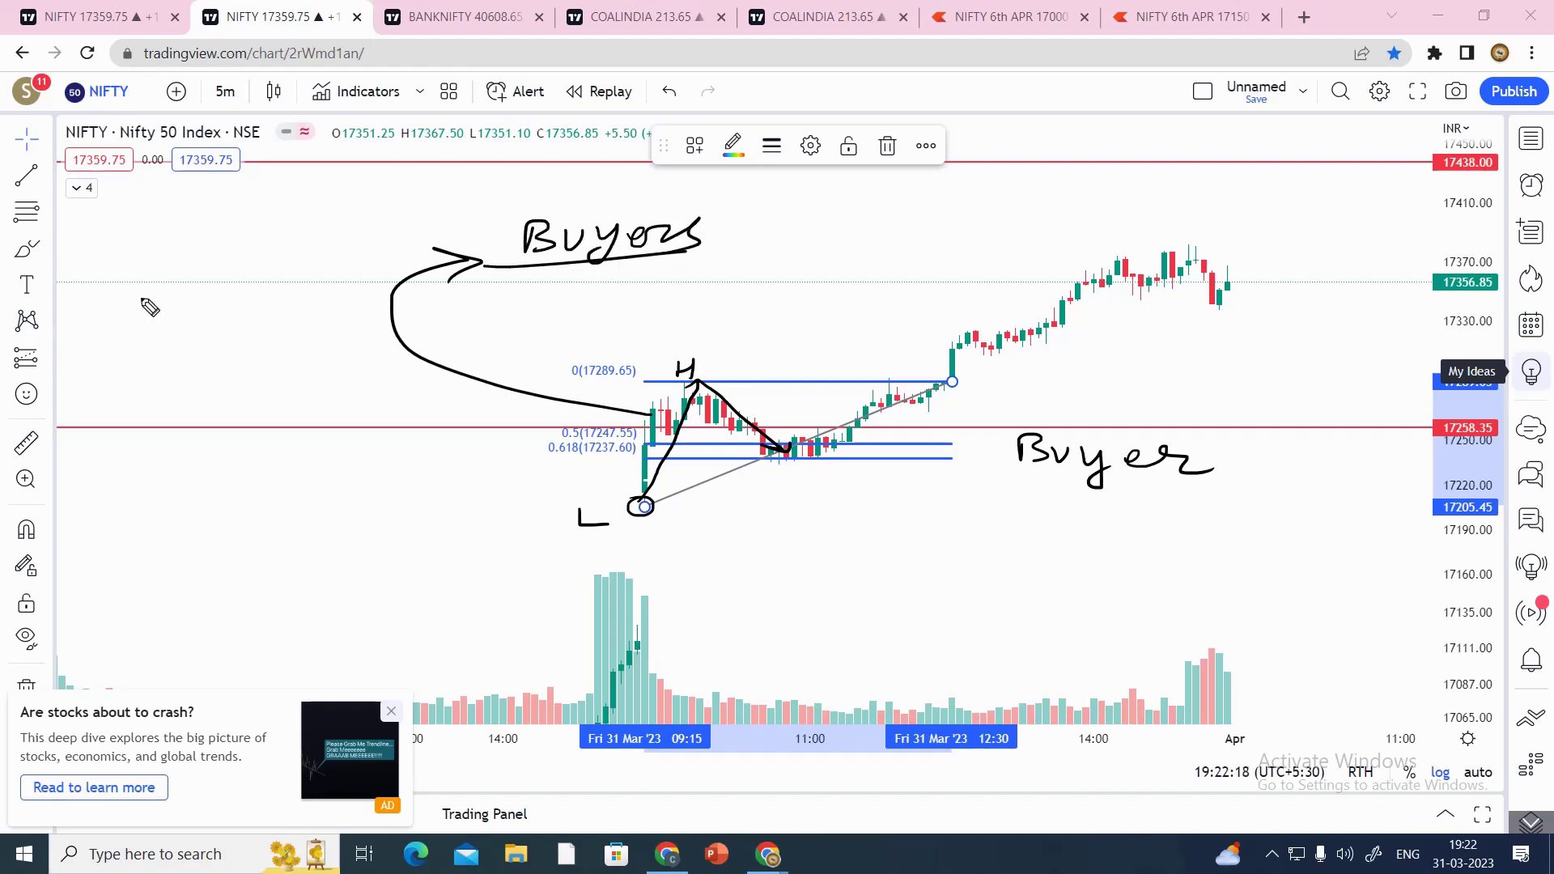
Underline 'Buyers' and draw an upward arrow labelled 'Price' on the left.
{"action": "left_click_drag", "start_coordinate": [185, 303], "coordinate": [172, 360]}
{"action": "mouse_move", "coordinate": [165, 372]}
{"action": "left_mouse_down"}
{"action": "mouse_move", "coordinate": [149, 321]}
{"action": "mouse_move", "coordinate": [328, 291]}
{"action": "left_mouse_up"}
{"action": "mouse_move", "coordinate": [301, 261]}
{"action": "left_mouse_down"}
{"action": "mouse_move", "coordinate": [303, 273]}
{"action": "mouse_move", "coordinate": [368, 263]}
{"action": "left_mouse_up"}
{"action": "left_click_drag", "start_coordinate": [154, 368], "coordinate": [336, 317]}
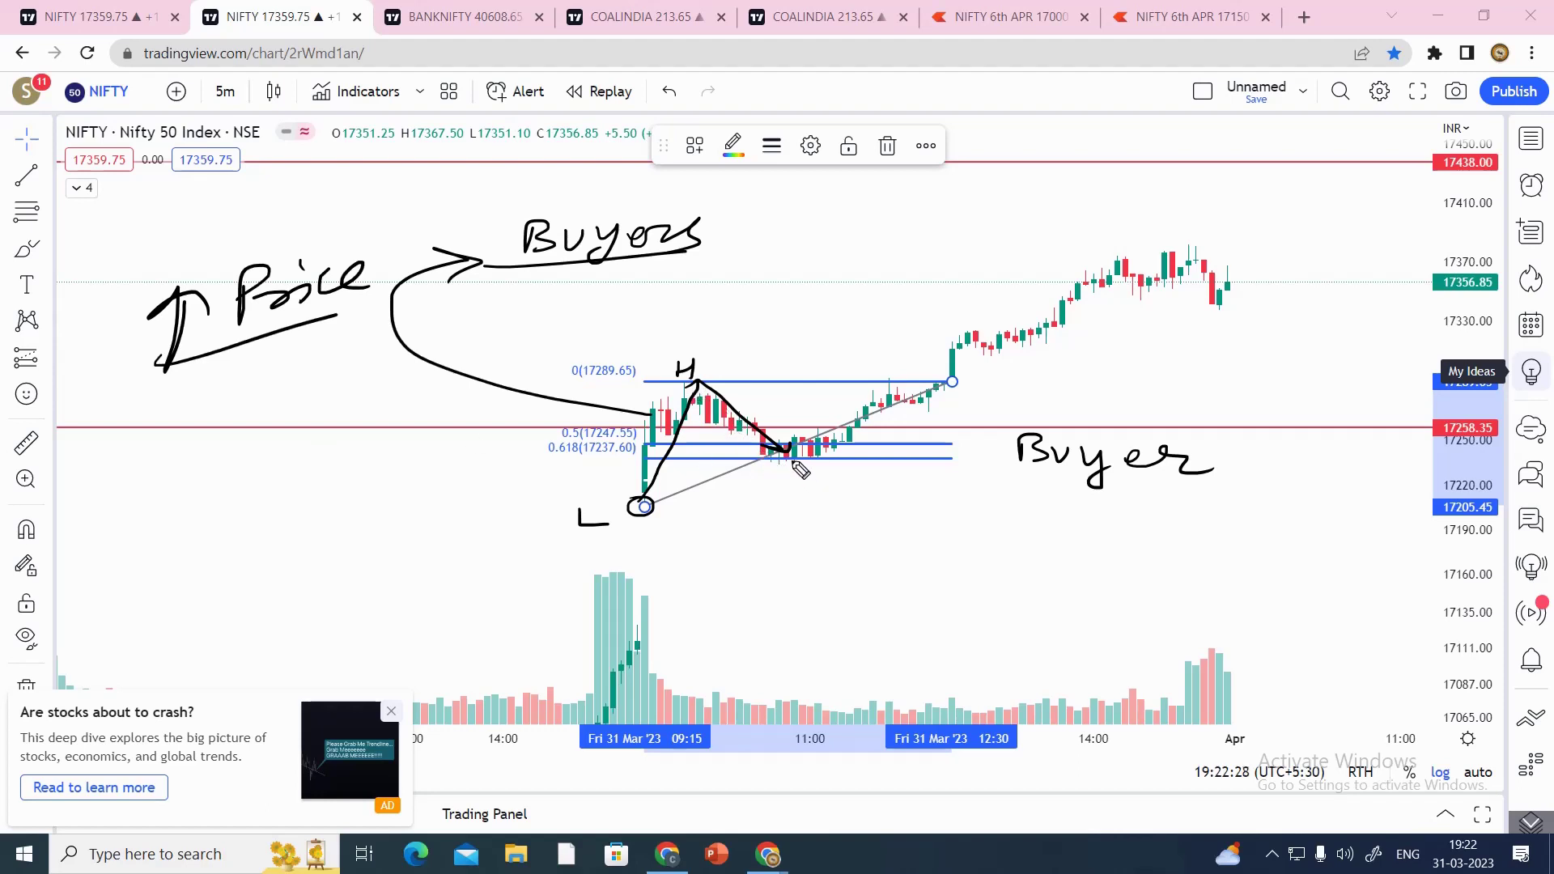
Circle the consolidation candles at the Fib levels and write 'Buyers' below them.
{"action": "mouse_move", "coordinate": [787, 443]}
{"action": "left_mouse_down"}
{"action": "mouse_move", "coordinate": [769, 444]}
{"action": "mouse_move", "coordinate": [839, 536]}
{"action": "mouse_move", "coordinate": [850, 510]}
{"action": "left_mouse_up"}
{"action": "mouse_move", "coordinate": [935, 532]}
{"action": "left_mouse_down"}
{"action": "mouse_move", "coordinate": [938, 569]}
{"action": "mouse_move", "coordinate": [1012, 556]}
{"action": "mouse_move", "coordinate": [1004, 595]}
{"action": "mouse_move", "coordinate": [1107, 567]}
{"action": "left_mouse_up"}
{"action": "left_click_drag", "start_coordinate": [889, 595], "coordinate": [1140, 583]}
{"action": "left_click_drag", "start_coordinate": [817, 437], "coordinate": [788, 471]}
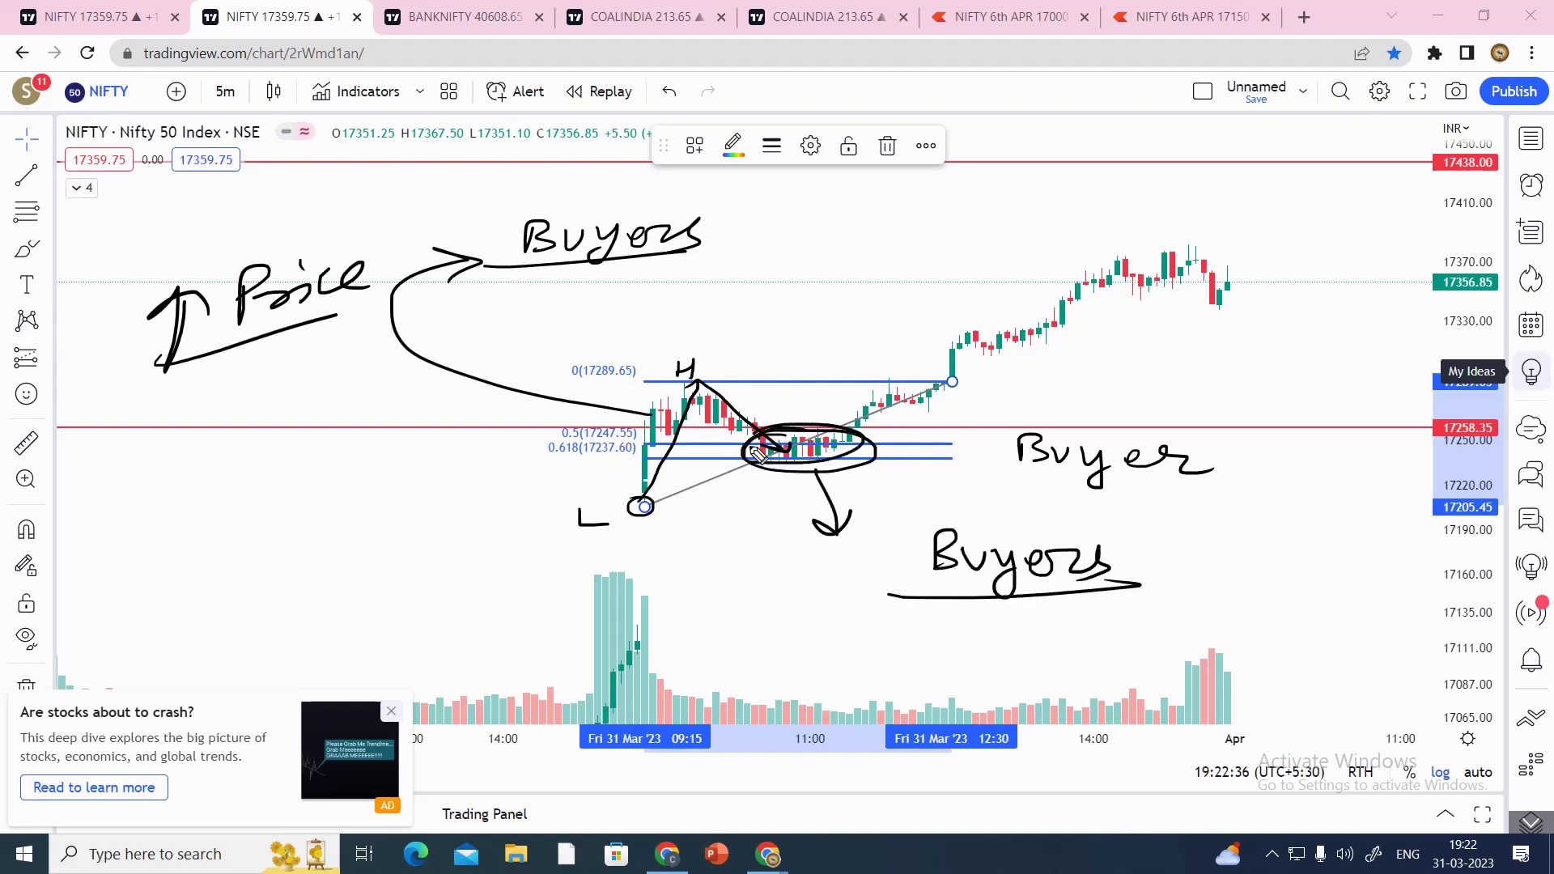
Mark and circle the 0.5 and 0.6 levels, then arrow from the circled candles to the highs.
{"action": "mouse_move", "coordinate": [648, 445]}
{"action": "left_mouse_down"}
{"action": "mouse_move", "coordinate": [679, 444]}
{"action": "mouse_move", "coordinate": [429, 486]}
{"action": "left_mouse_up"}
{"action": "mouse_move", "coordinate": [287, 484]}
{"action": "left_mouse_down"}
{"action": "mouse_move", "coordinate": [327, 486]}
{"action": "mouse_move", "coordinate": [363, 442]}
{"action": "left_mouse_up"}
{"action": "left_click", "coordinate": [308, 489]}
{"action": "left_click_drag", "start_coordinate": [275, 531], "coordinate": [275, 559]}
{"action": "left_click_drag", "start_coordinate": [276, 531], "coordinate": [278, 558]}
{"action": "left_click", "coordinate": [320, 547]}
{"action": "left_click_drag", "start_coordinate": [354, 512], "coordinate": [339, 541]}
{"action": "left_click_drag", "start_coordinate": [273, 595], "coordinate": [301, 580]}
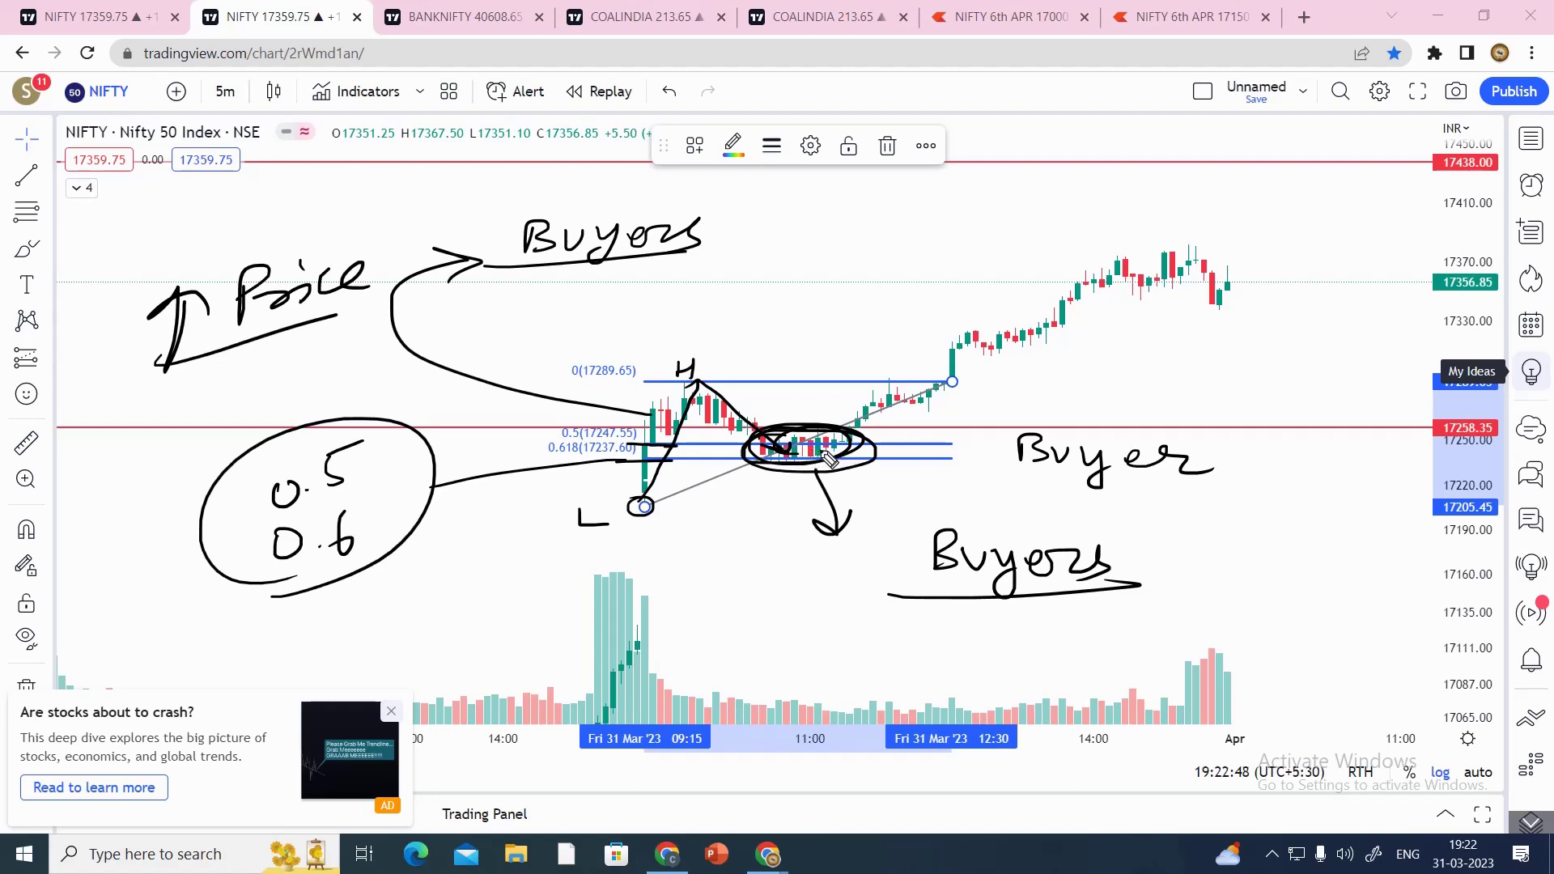
{"action": "left_click_drag", "start_coordinate": [819, 458], "coordinate": [1181, 322]}
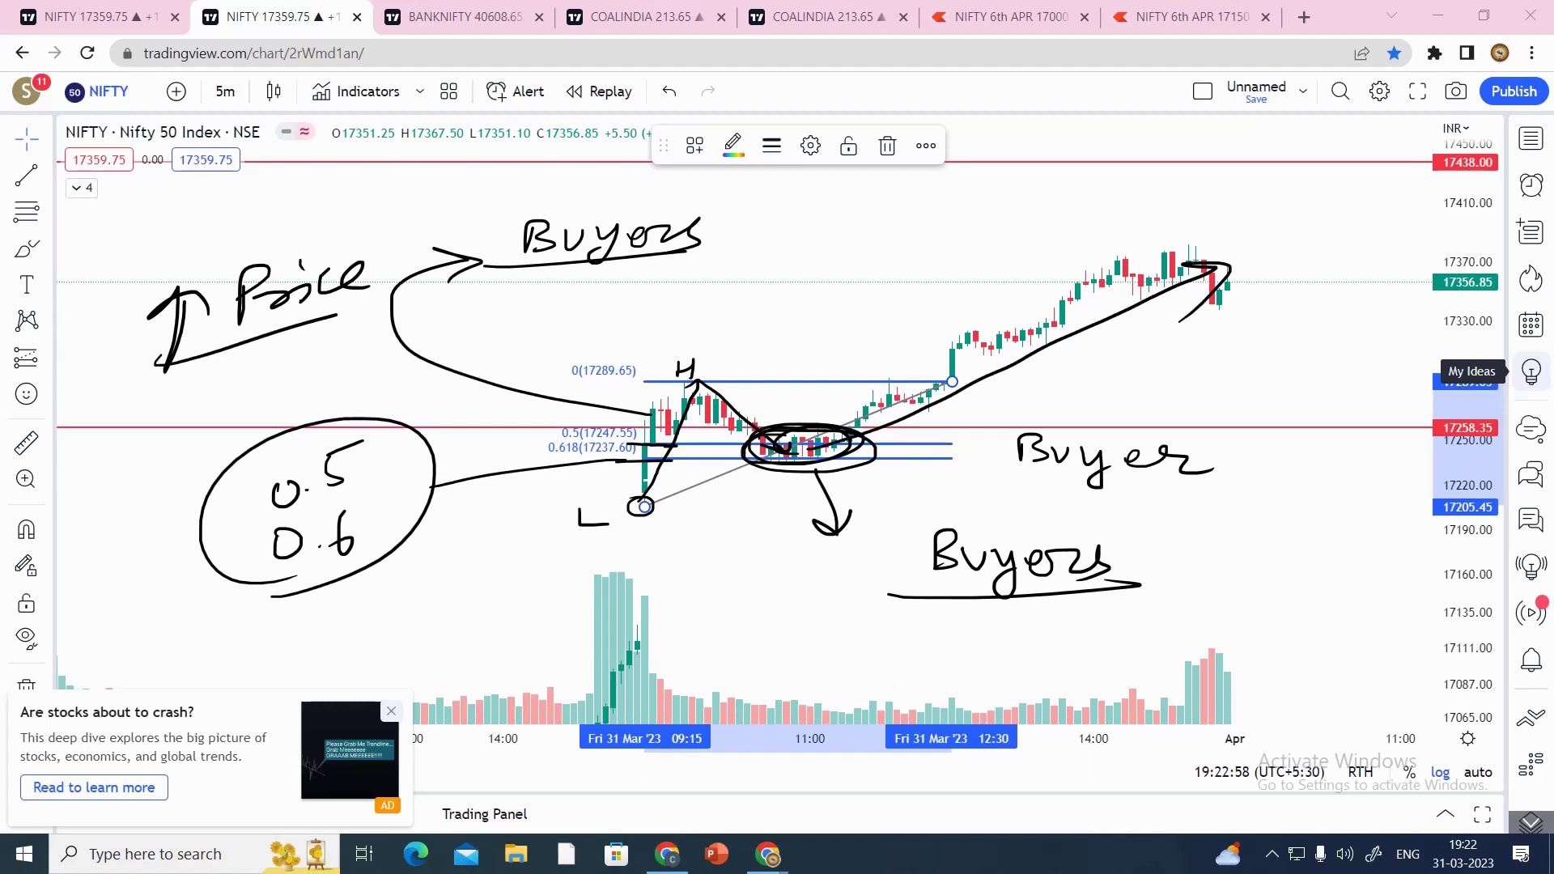
Clear the notes, sketch a straight and a zigzag upward arrow, and circle the zigzag's low.
{"action": "key", "text": "Escape"}
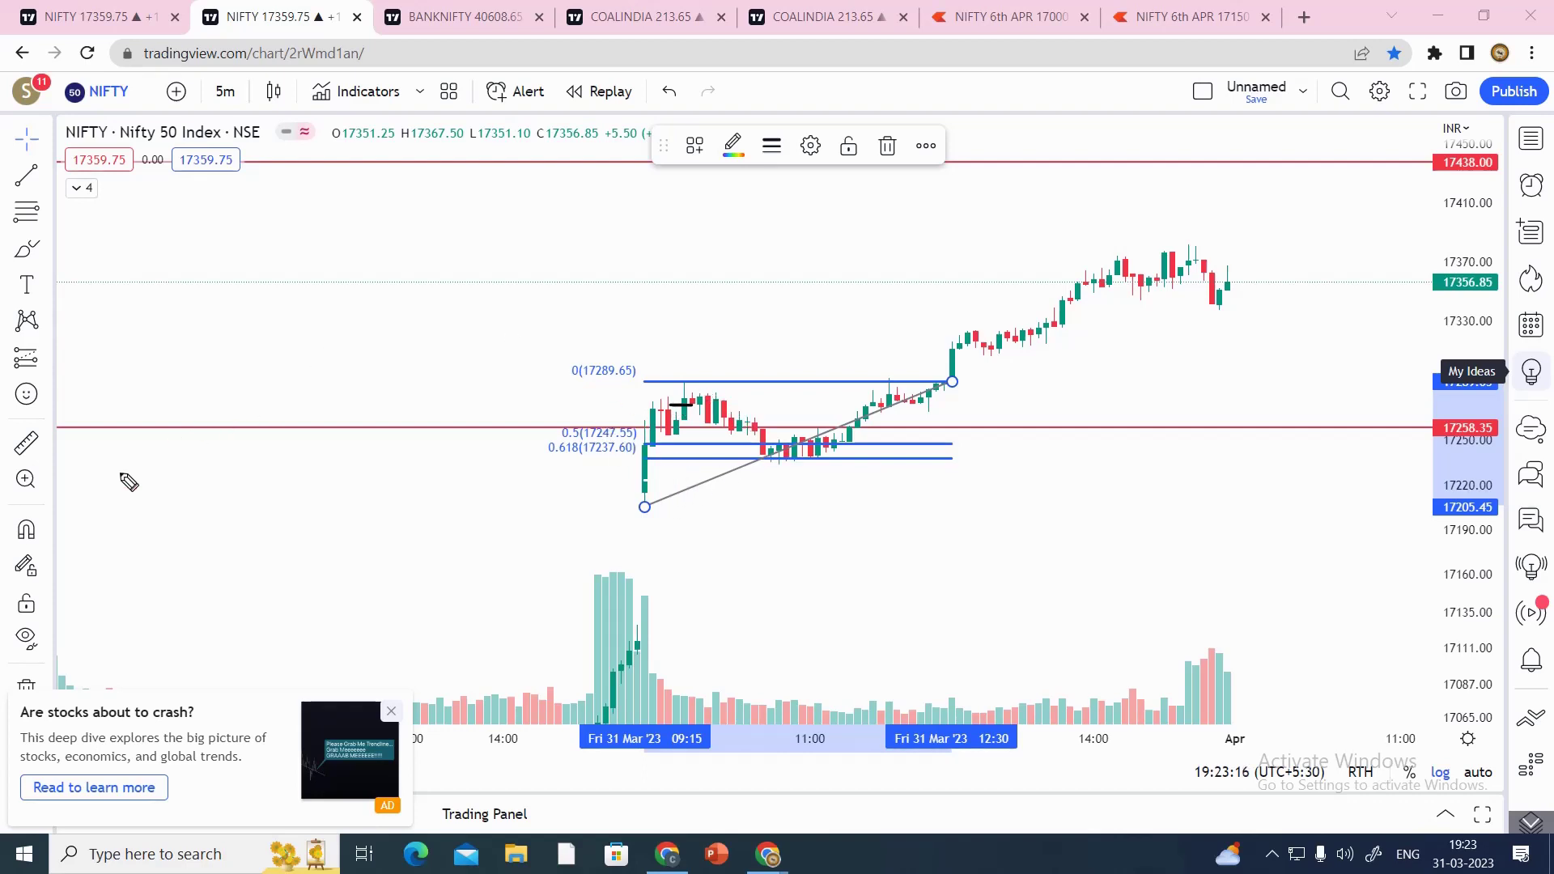
{"action": "left_click_drag", "start_coordinate": [116, 491], "coordinate": [437, 248]}
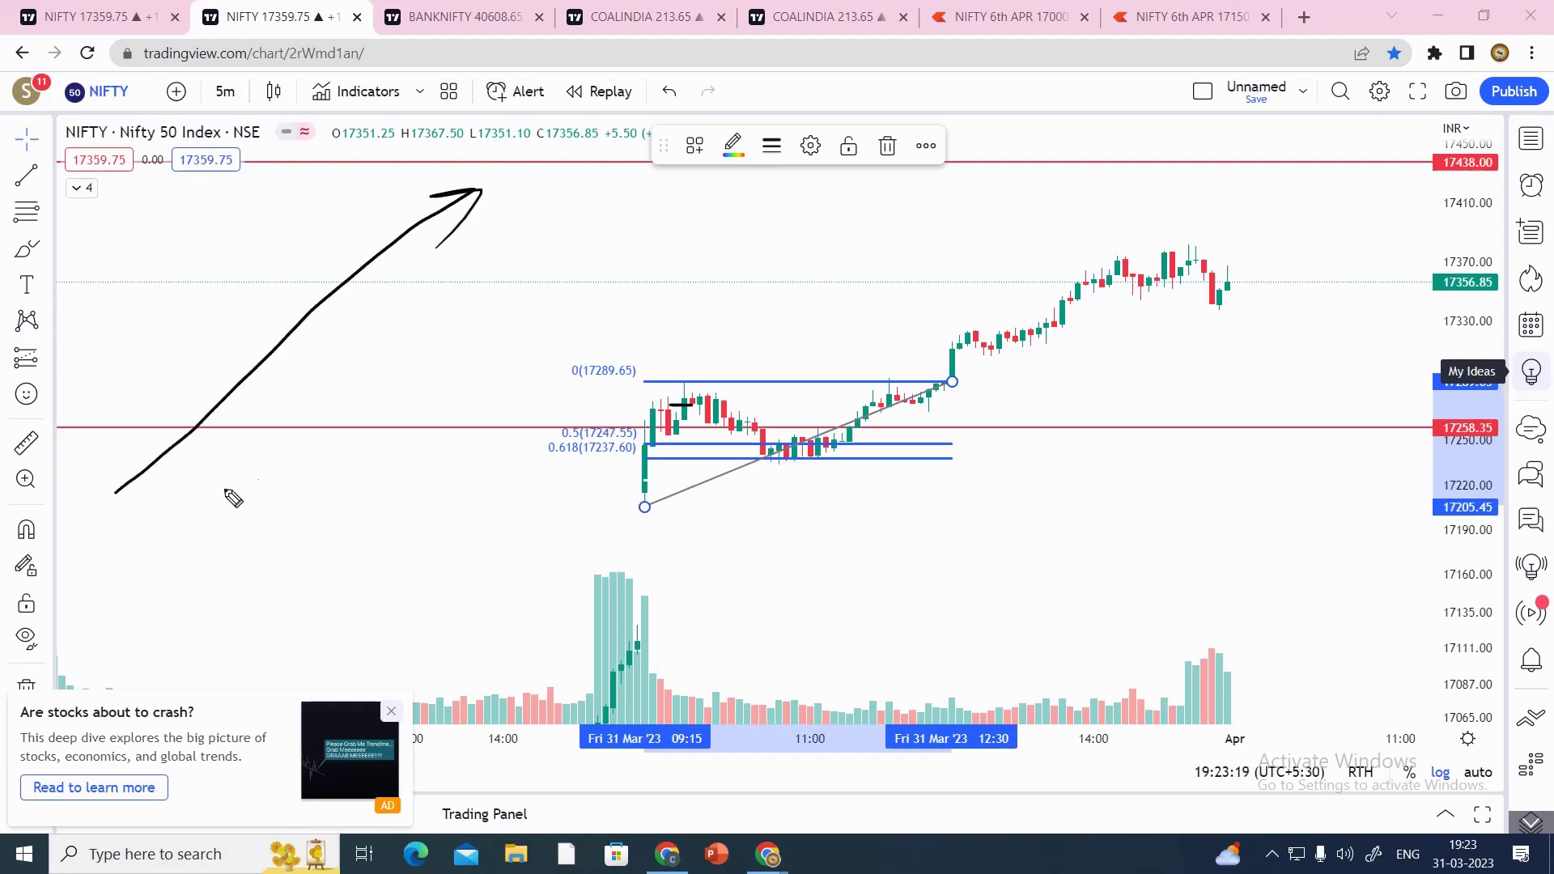
{"action": "left_click_drag", "start_coordinate": [155, 543], "coordinate": [652, 344]}
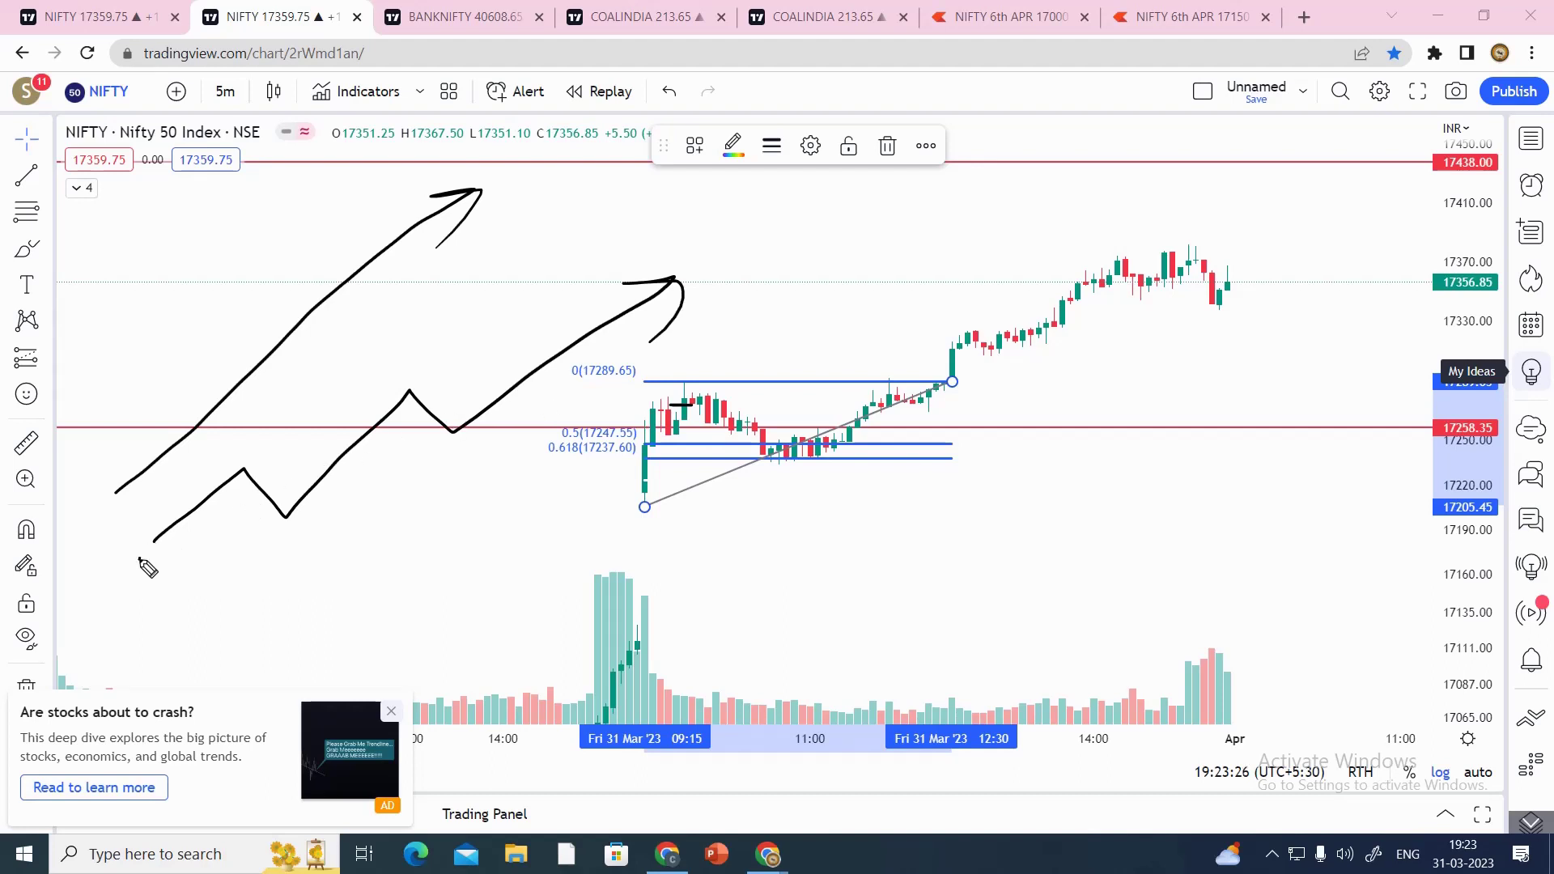
{"action": "left_click_drag", "start_coordinate": [136, 558], "coordinate": [173, 573]}
{"action": "mouse_move", "coordinate": [231, 476]}
{"action": "left_mouse_down"}
{"action": "mouse_move", "coordinate": [254, 437]}
{"action": "mouse_move", "coordinate": [276, 525]}
{"action": "mouse_move", "coordinate": [348, 518]}
{"action": "left_mouse_up"}
{"action": "left_click", "coordinate": [385, 518]}
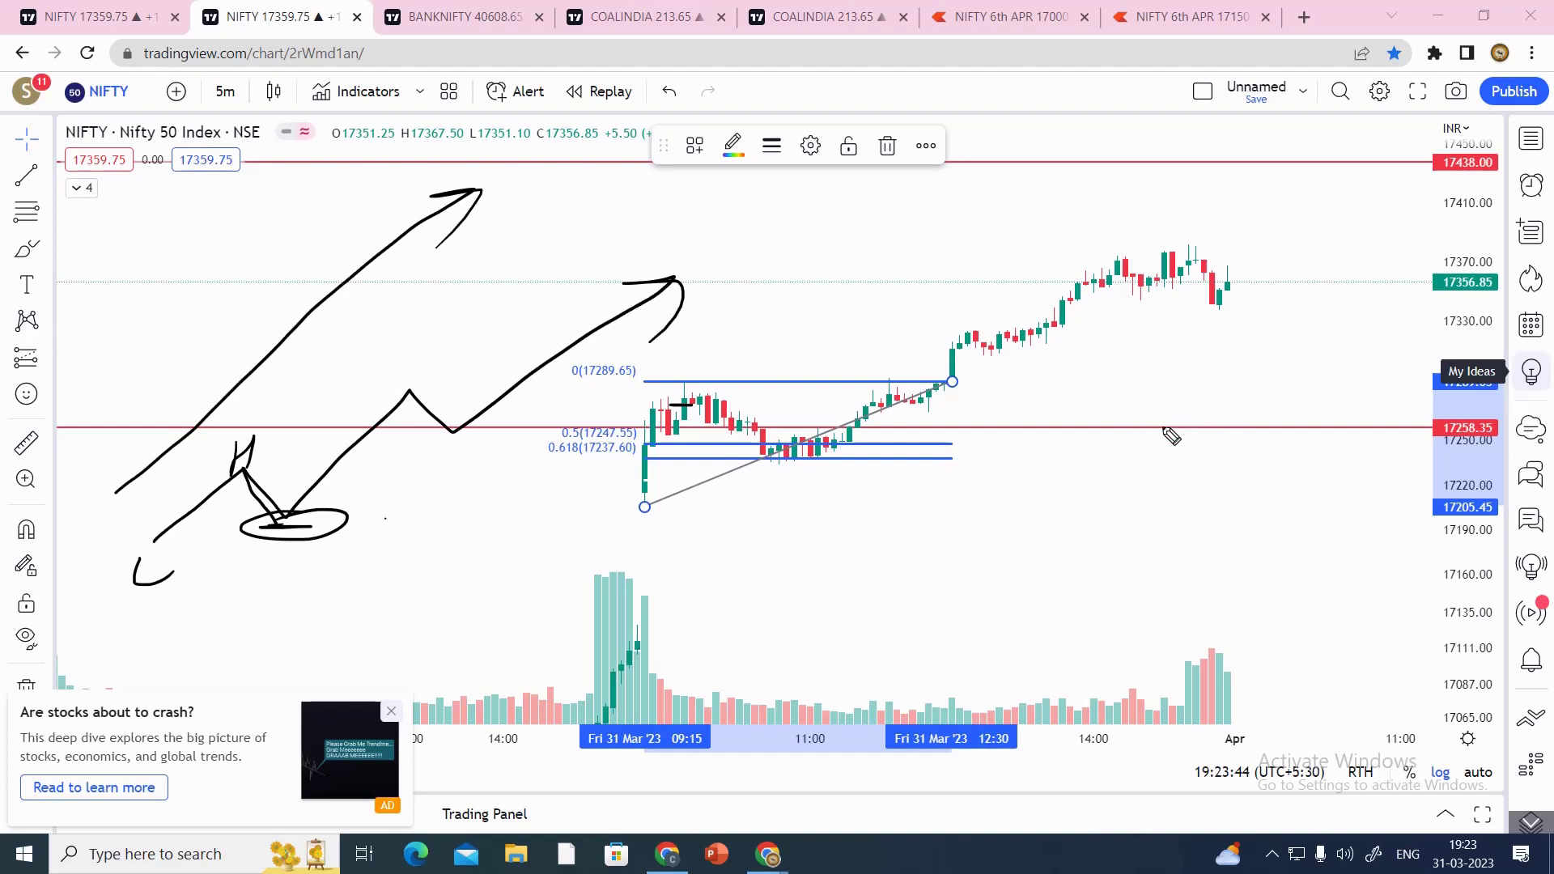
Write the partial gap note 'Part → 99% gap up' right of the Fib levels.
{"action": "mouse_move", "coordinate": [1054, 484]}
{"action": "left_mouse_down"}
{"action": "mouse_move", "coordinate": [1058, 514]}
{"action": "mouse_move", "coordinate": [1085, 514]}
{"action": "left_mouse_up"}
{"action": "mouse_move", "coordinate": [1086, 513]}
{"action": "left_mouse_down"}
{"action": "mouse_move", "coordinate": [1152, 510]}
{"action": "mouse_move", "coordinate": [1171, 489]}
{"action": "left_mouse_up"}
{"action": "left_click_drag", "start_coordinate": [1017, 547], "coordinate": [1171, 533]}
{"action": "mouse_move", "coordinate": [1182, 510]}
{"action": "left_mouse_down"}
{"action": "mouse_move", "coordinate": [1234, 506]}
{"action": "mouse_move", "coordinate": [1214, 519]}
{"action": "left_mouse_up"}
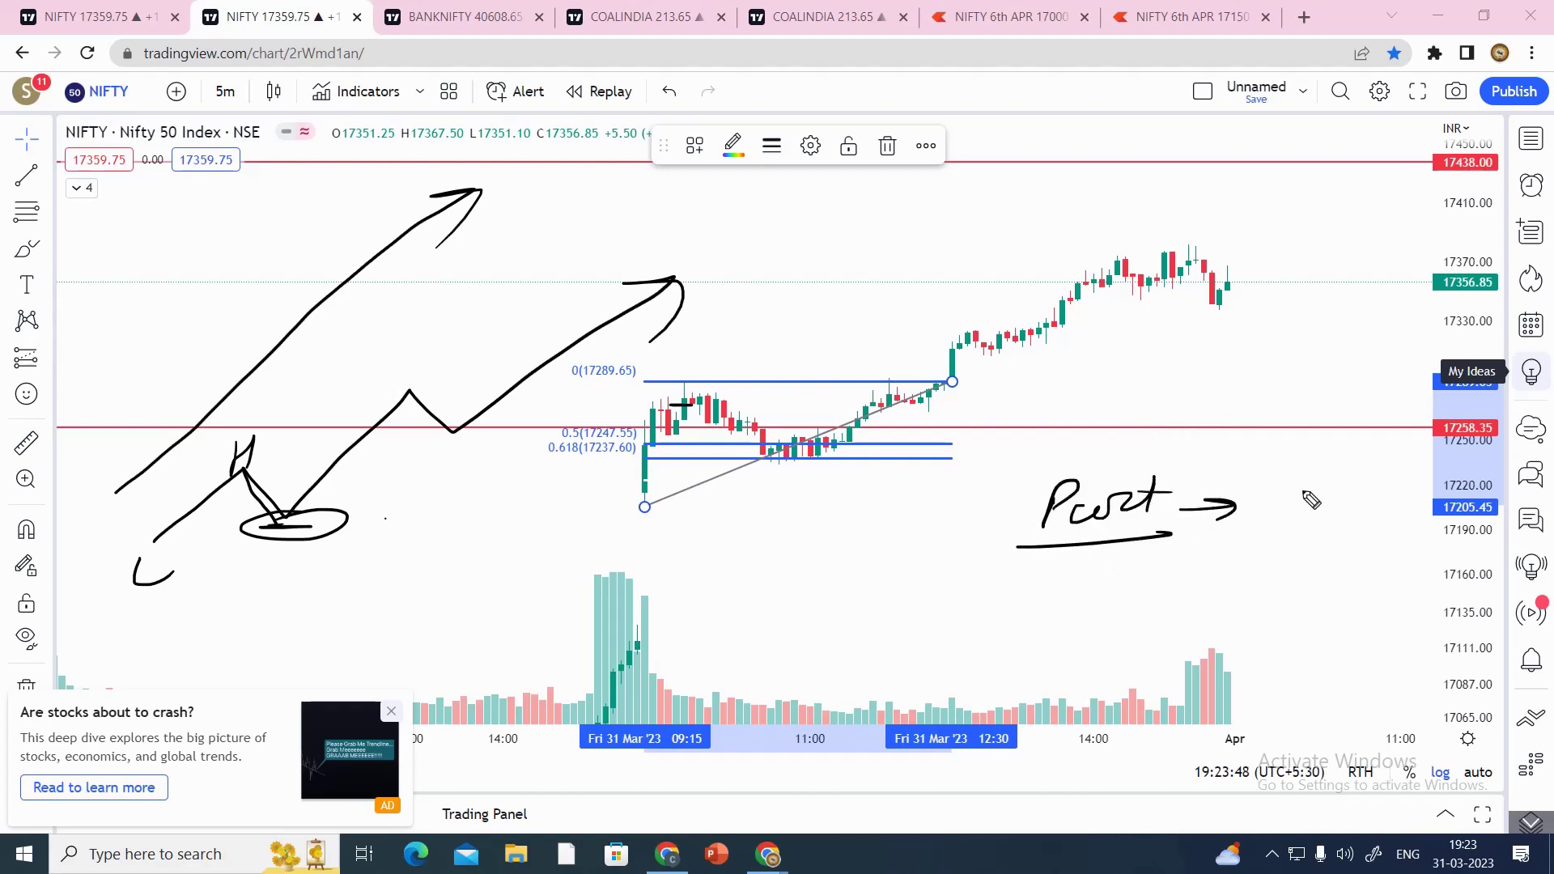
{"action": "mouse_move", "coordinate": [1311, 486]}
{"action": "left_mouse_down"}
{"action": "mouse_move", "coordinate": [1305, 523]}
{"action": "mouse_move", "coordinate": [1350, 514]}
{"action": "mouse_move", "coordinate": [1366, 477]}
{"action": "left_mouse_up"}
{"action": "left_click_drag", "start_coordinate": [1398, 488], "coordinate": [1333, 539]}
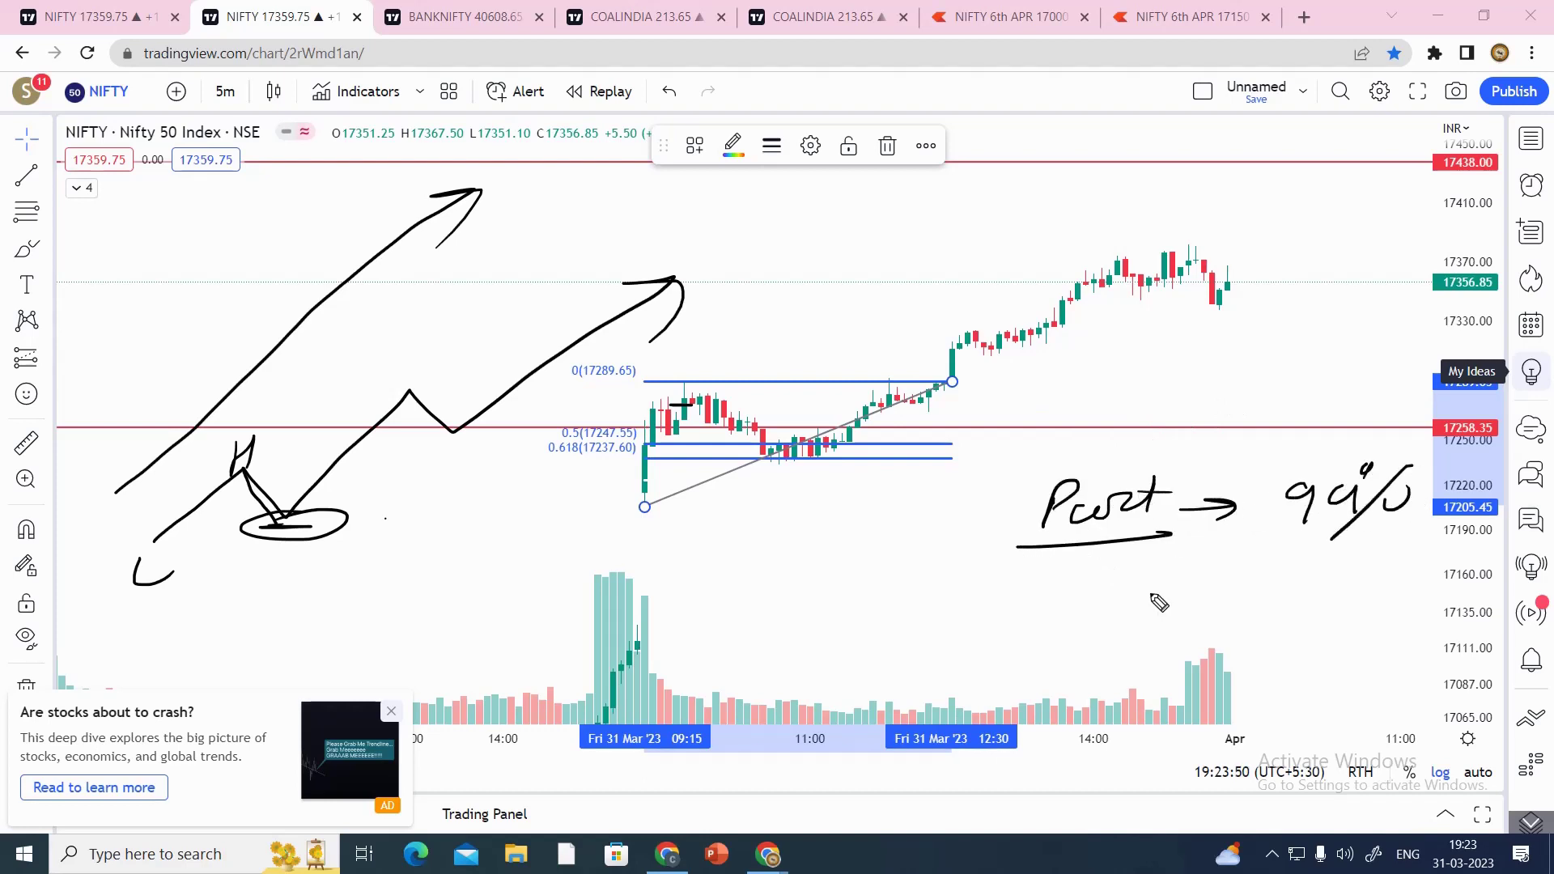
{"action": "mouse_move", "coordinate": [1203, 569]}
{"action": "left_mouse_down"}
{"action": "mouse_move", "coordinate": [1166, 615]}
{"action": "mouse_move", "coordinate": [1263, 577]}
{"action": "mouse_move", "coordinate": [1380, 567]}
{"action": "left_mouse_up"}
{"action": "left_click_drag", "start_coordinate": [1153, 624], "coordinate": [1380, 608]}
Write 'Full gap 99%' below the Fib levels and draw a wavy arrow rising toward the highs.
{"action": "mouse_move", "coordinate": [740, 494]}
{"action": "left_mouse_down"}
{"action": "mouse_move", "coordinate": [707, 544]}
{"action": "mouse_move", "coordinate": [733, 516]}
{"action": "left_mouse_up"}
{"action": "mouse_move", "coordinate": [736, 508]}
{"action": "left_mouse_down"}
{"action": "mouse_move", "coordinate": [781, 503]}
{"action": "mouse_move", "coordinate": [824, 528]}
{"action": "left_mouse_up"}
{"action": "mouse_move", "coordinate": [830, 492]}
{"action": "left_mouse_down"}
{"action": "mouse_move", "coordinate": [850, 551]}
{"action": "mouse_move", "coordinate": [989, 478]}
{"action": "left_mouse_up"}
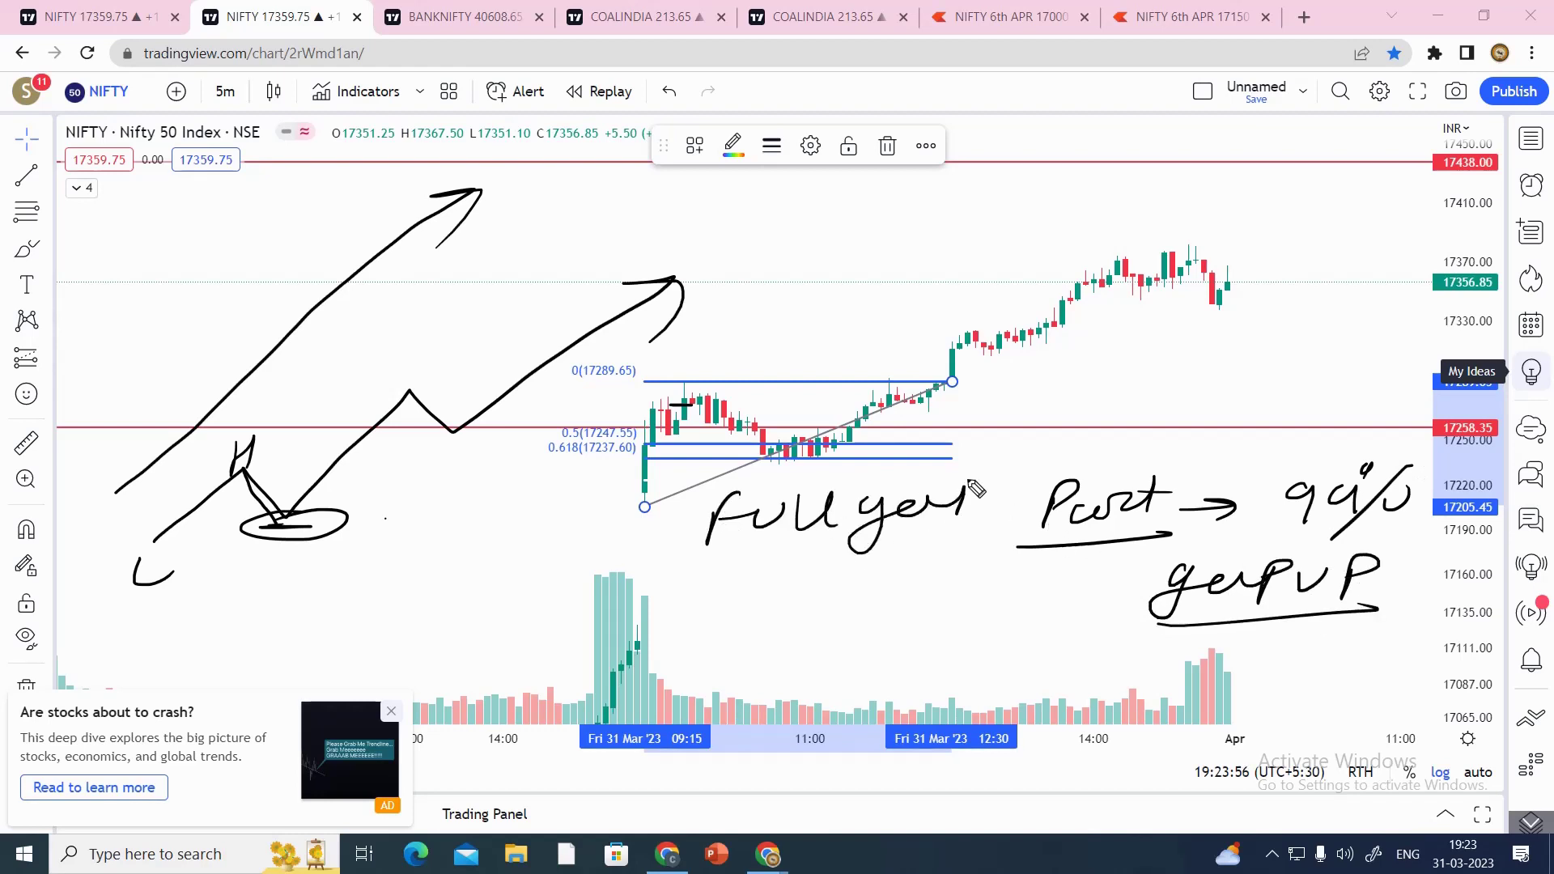
{"action": "left_click_drag", "start_coordinate": [682, 557], "coordinate": [971, 527]}
{"action": "mouse_move", "coordinate": [736, 595]}
{"action": "left_mouse_down"}
{"action": "mouse_move", "coordinate": [716, 640]}
{"action": "mouse_move", "coordinate": [765, 635]}
{"action": "left_mouse_up"}
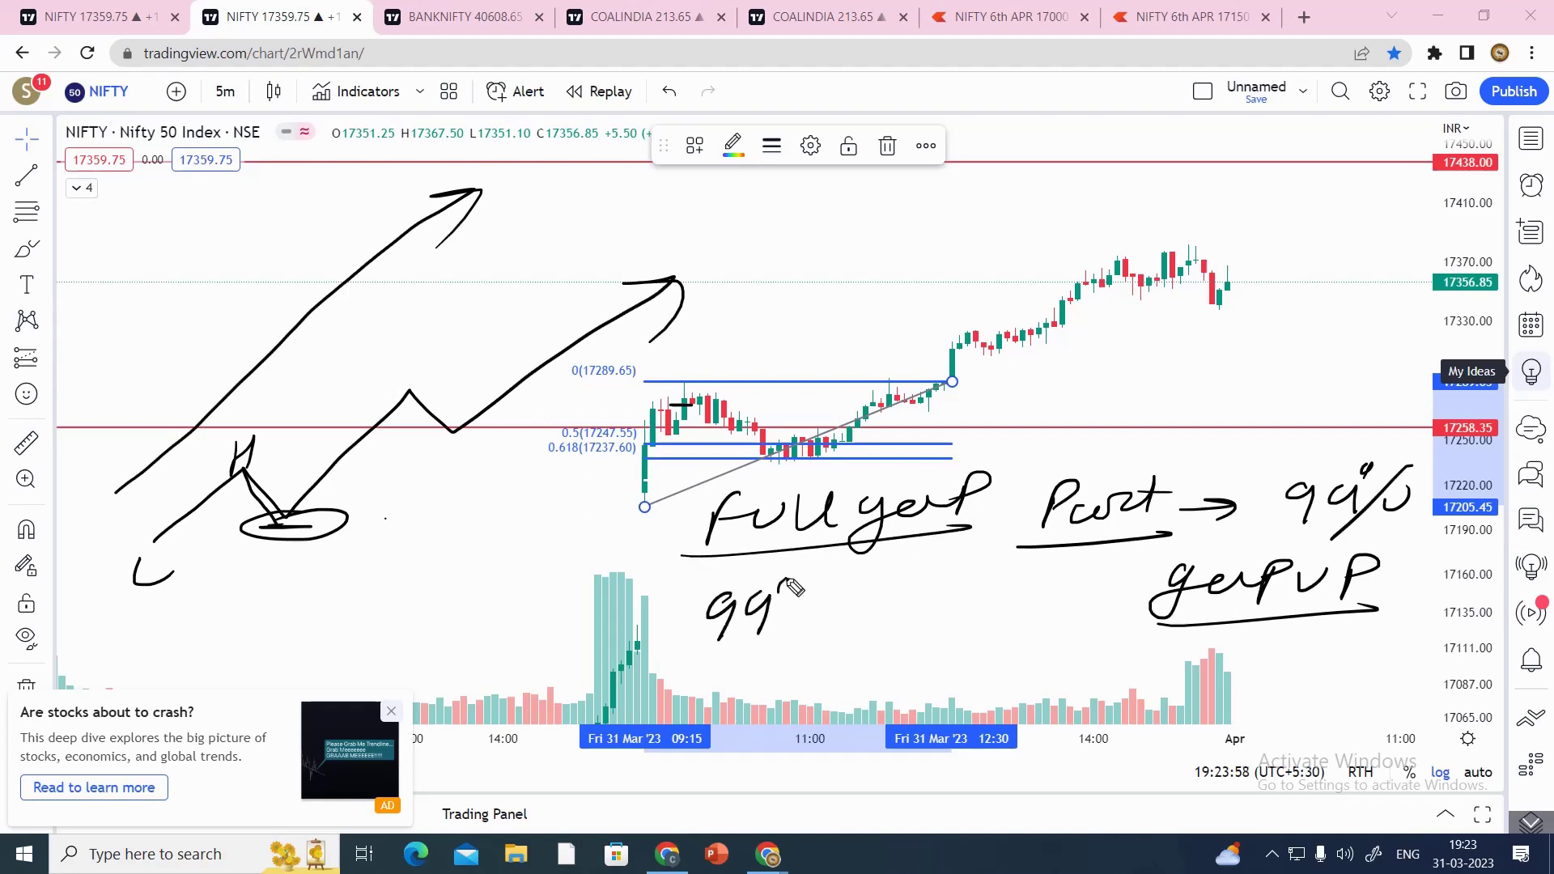
{"action": "left_click_drag", "start_coordinate": [789, 579], "coordinate": [798, 595]}
{"action": "mouse_move", "coordinate": [822, 607]}
{"action": "left_mouse_down"}
{"action": "mouse_move", "coordinate": [830, 623]}
{"action": "mouse_move", "coordinate": [765, 654]}
{"action": "left_mouse_up"}
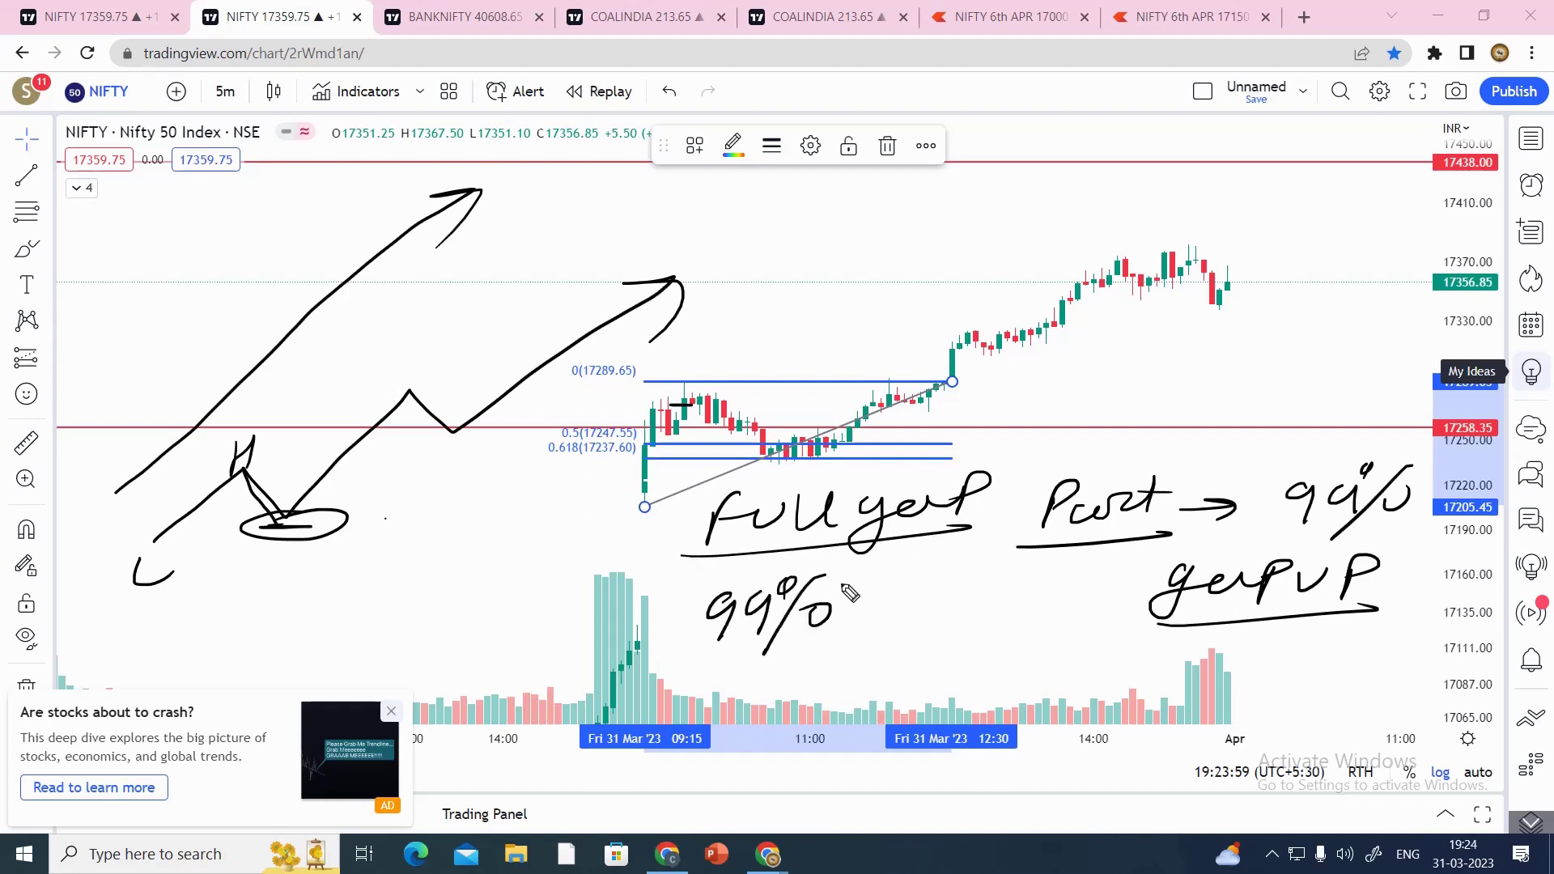
{"action": "left_click", "coordinate": [891, 609]}
{"action": "mouse_move", "coordinate": [858, 598]}
{"action": "left_mouse_down"}
{"action": "mouse_move", "coordinate": [955, 570]}
{"action": "mouse_move", "coordinate": [1241, 348]}
{"action": "mouse_move", "coordinate": [1245, 392]}
{"action": "left_mouse_up"}
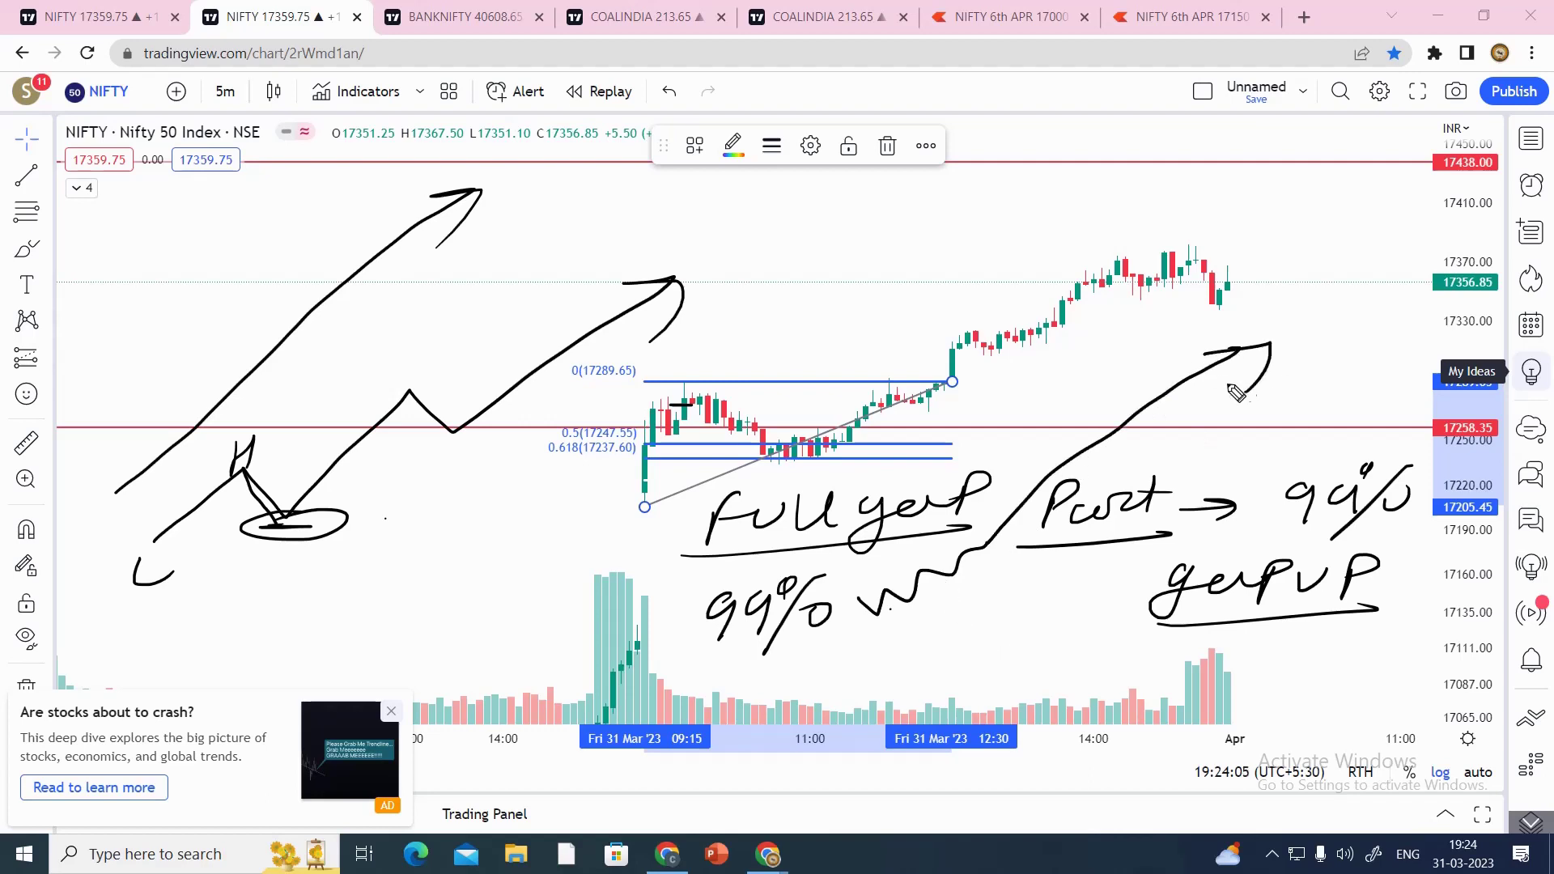